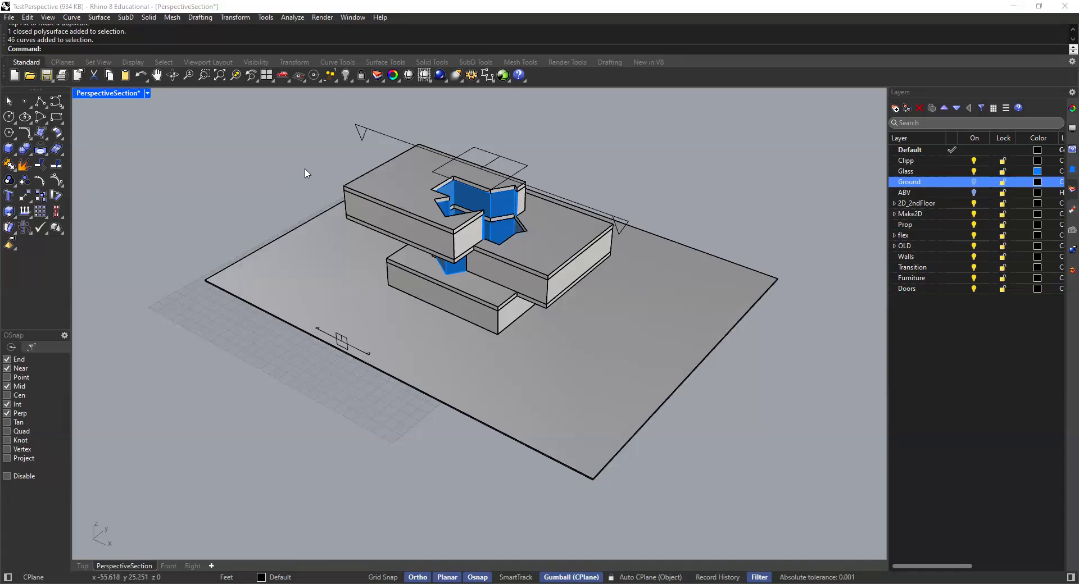
Lower the horizontal clipping plane above the building so that it cuts through the stacked volumes.
right_click_drag(308, 166, 378, 201)
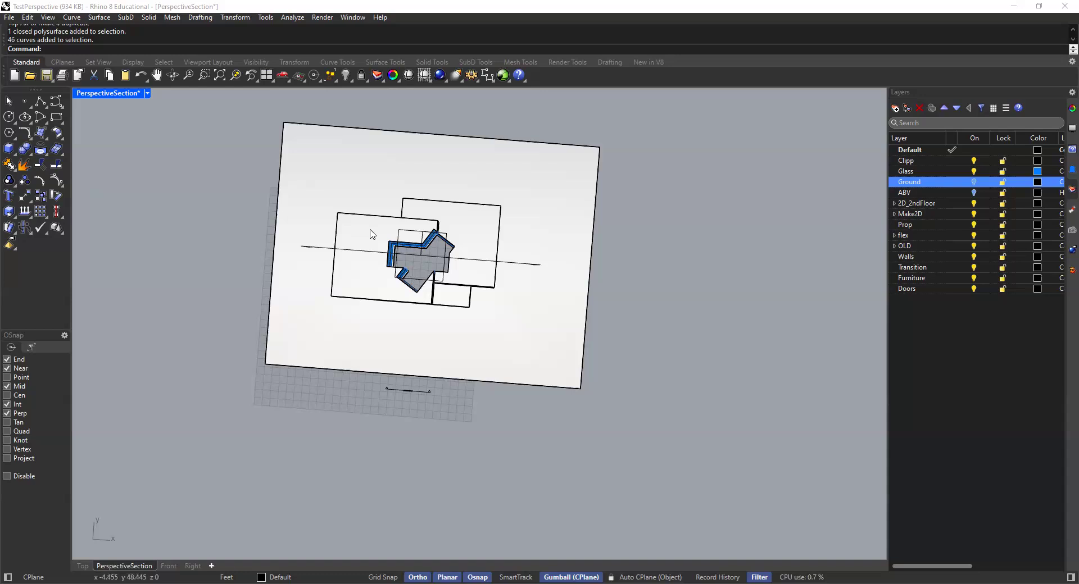
right_click_drag(362, 192, 387, 337, "shift")
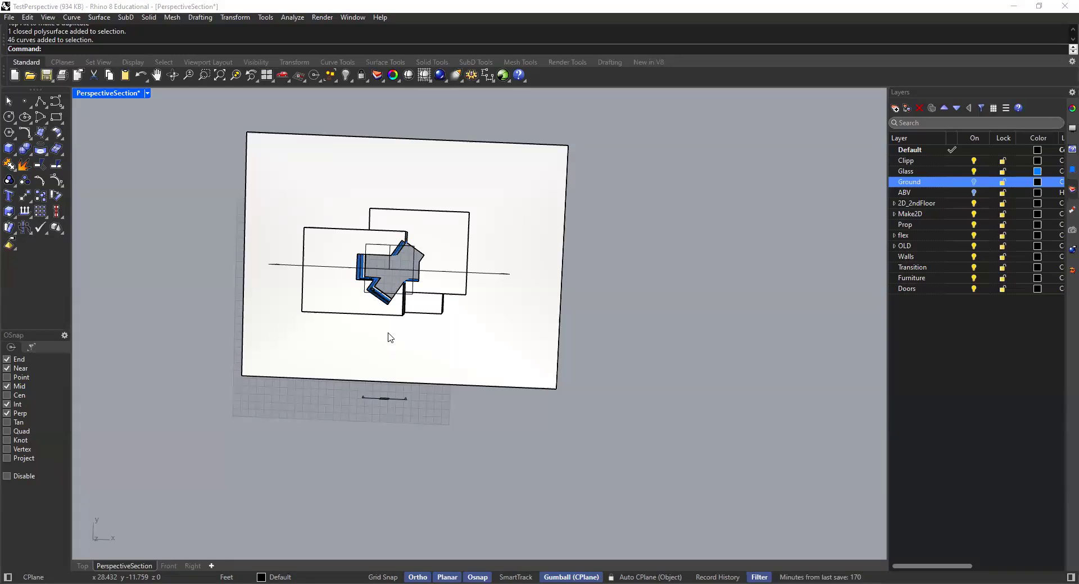
scroll(397, 163, "down", 5)
right_click_drag(363, 149, 450, 208)
scroll(460, 185, "up", 4)
left_click(449, 208)
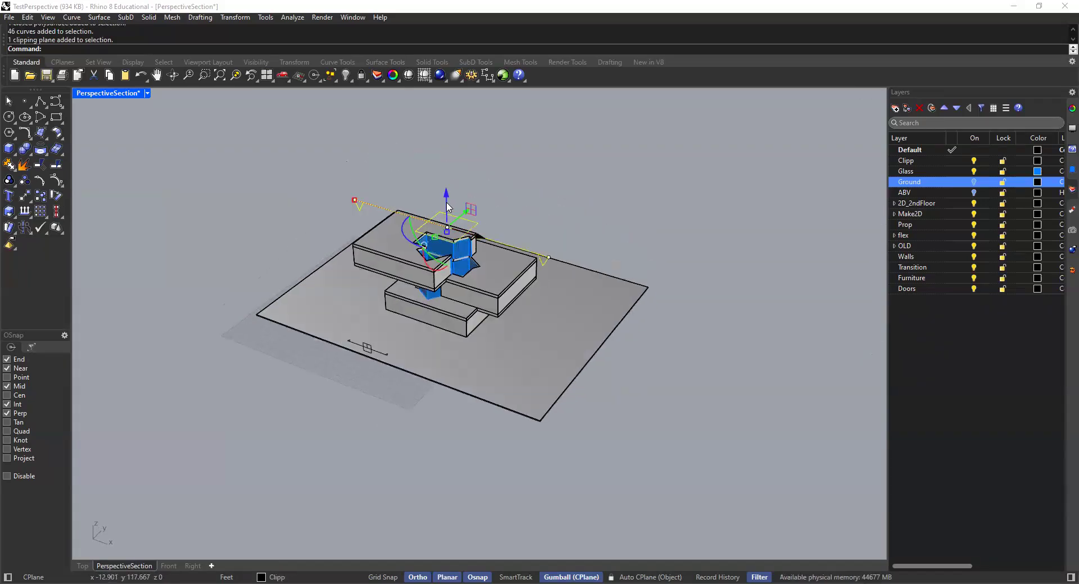
left_click_drag(449, 243, 449, 311)
left_click(510, 197)
Raise the horizontal clipping plane back above the building's roof.
right_click_drag(468, 243, 506, 293, "shift")
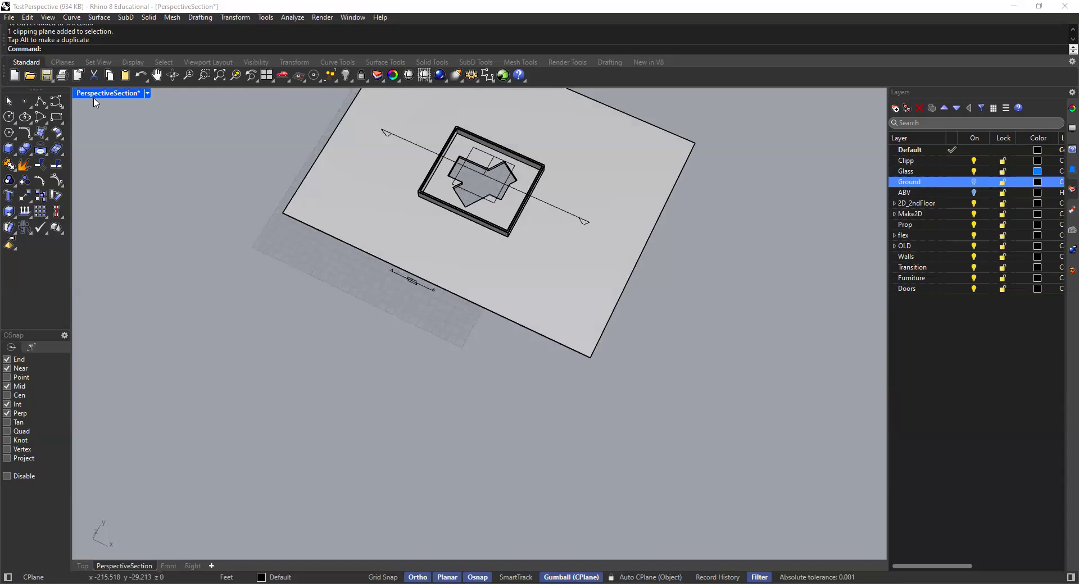
double_click(89, 95)
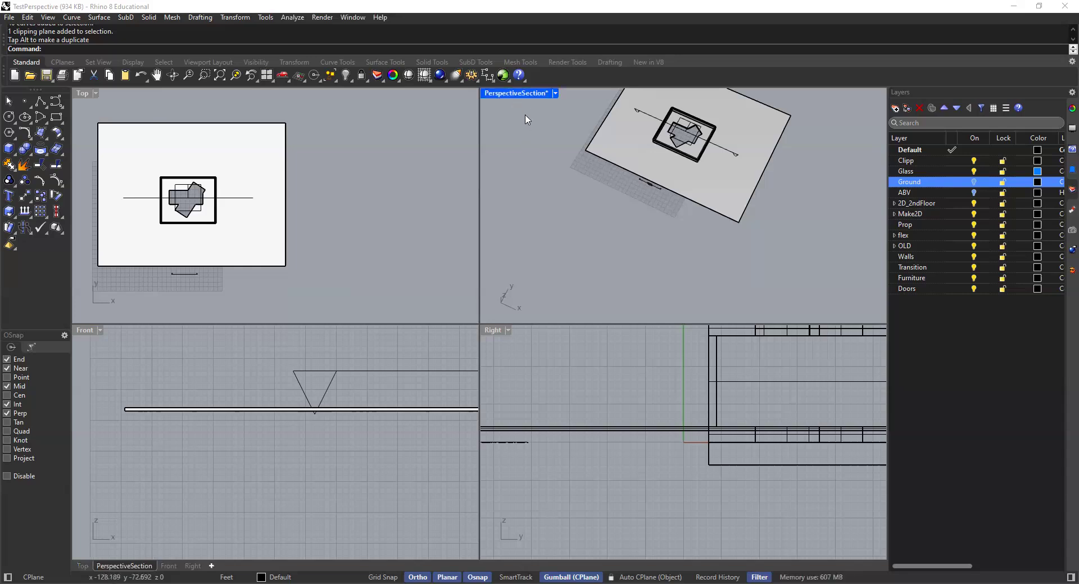
double_click(522, 94)
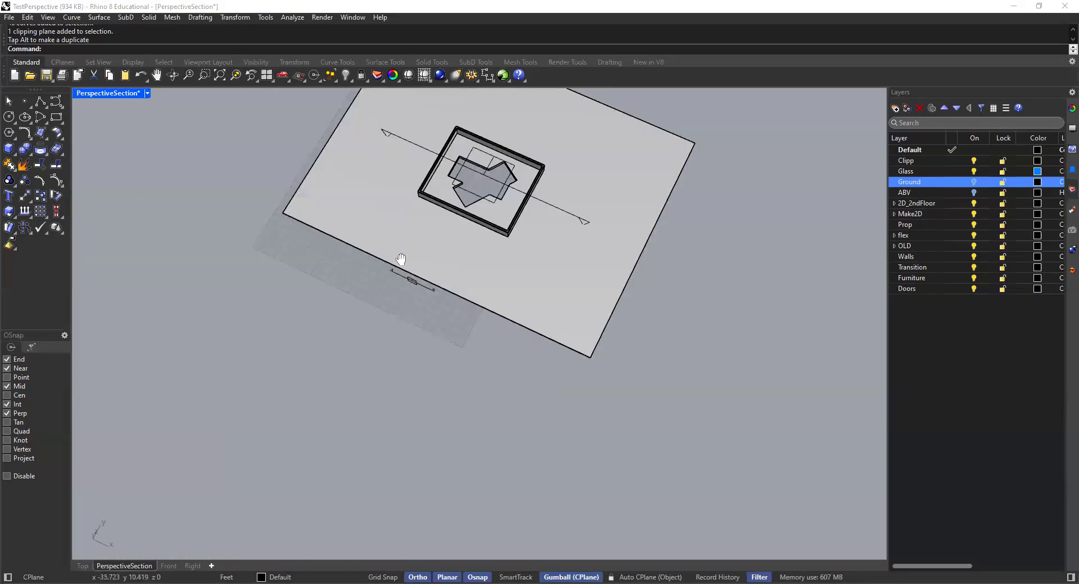
scroll(397, 258, "up", 3)
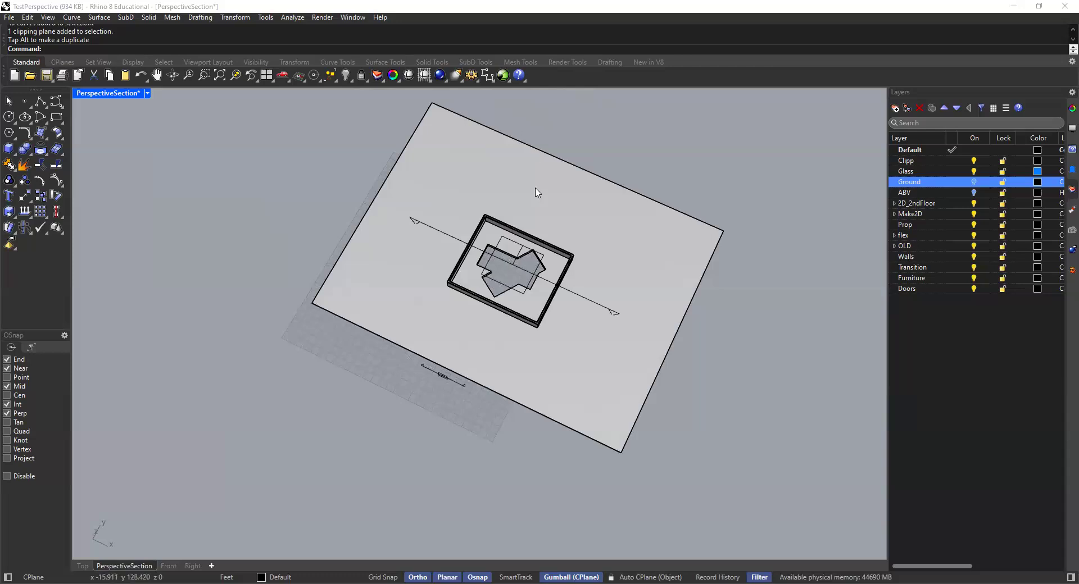
right_click_drag(539, 244, 526, 210, "shift")
right_click_drag(546, 272, 518, 253)
right_click_drag(518, 253, 522, 290, "shift")
scroll(537, 284, "up", 4)
left_click(521, 290)
left_click_drag(521, 289, 677, 138)
left_click(676, 137)
Examine the stacked building volumes, the site slab and the clipping planes from above and at several angles.
right_click_drag(440, 237, 548, 266, "shift")
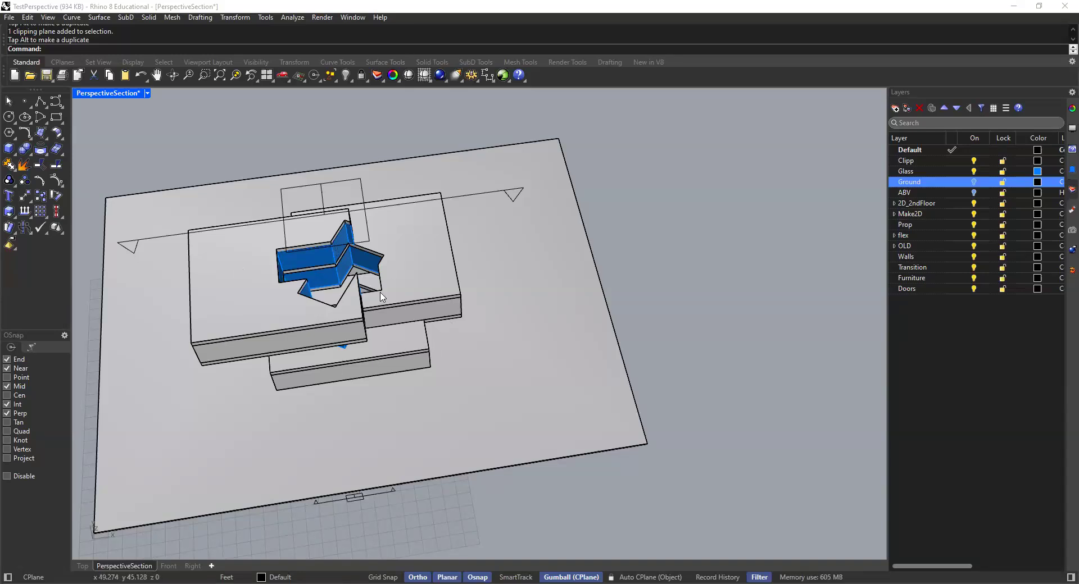
right_click_drag(484, 294, 475, 343)
right_click_drag(477, 272, 427, 278)
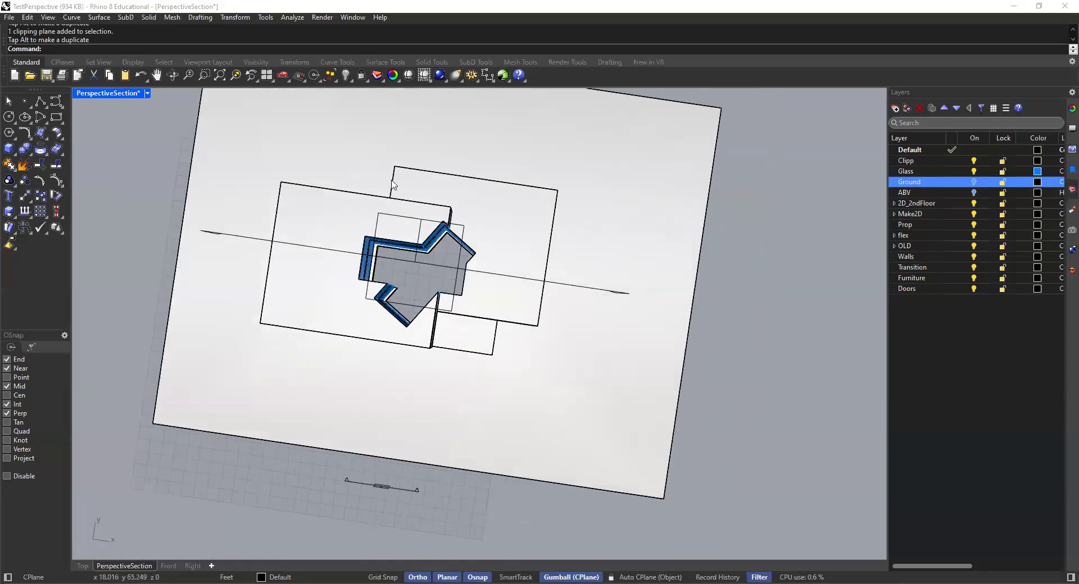
scroll(424, 250, "down", 5)
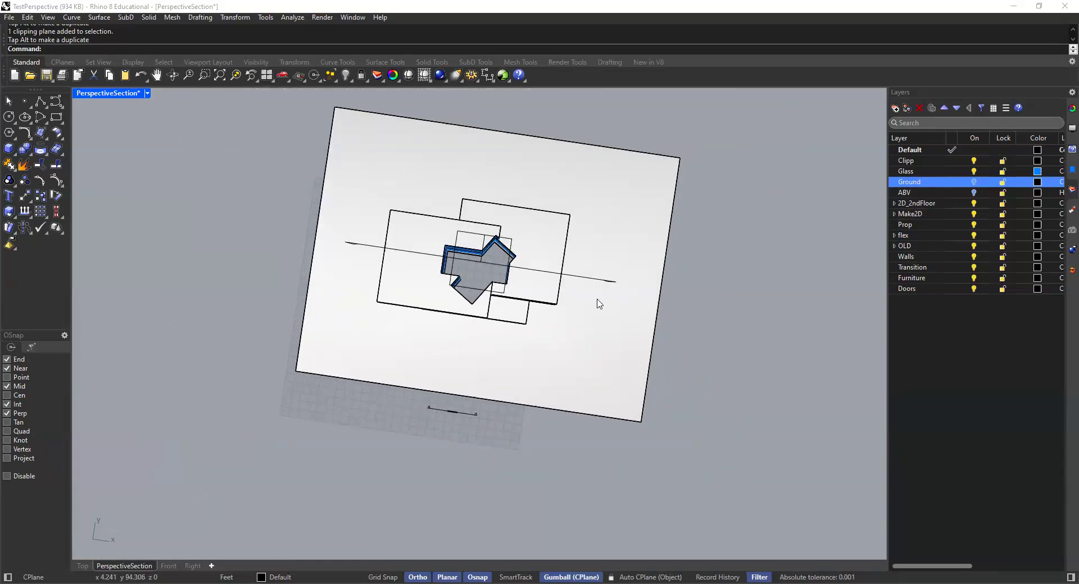
right_click_drag(497, 330, 336, 259)
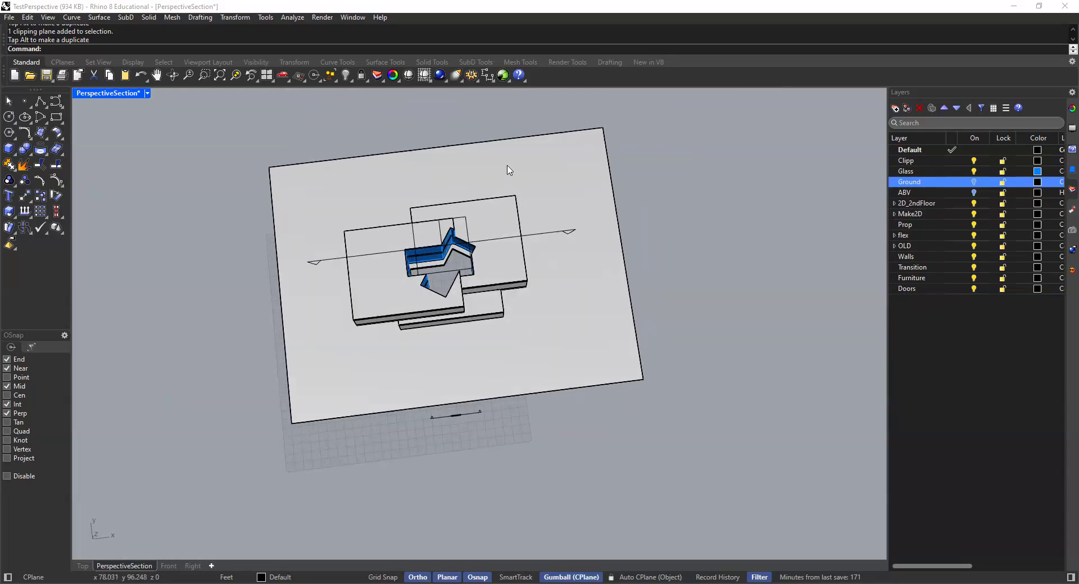
right_click_drag(505, 243, 371, 334)
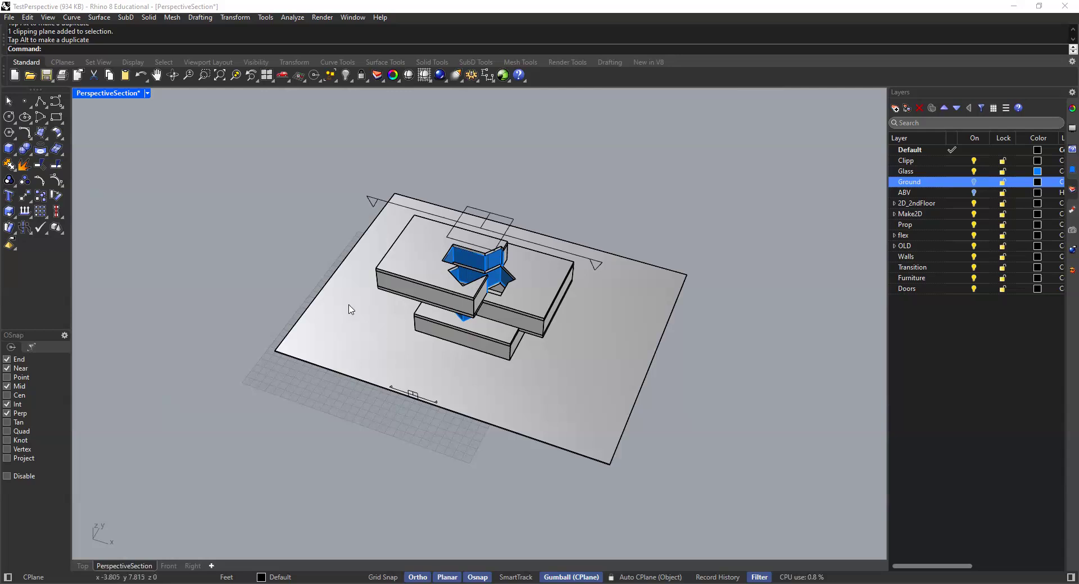
left_click(402, 348)
left_click(307, 246)
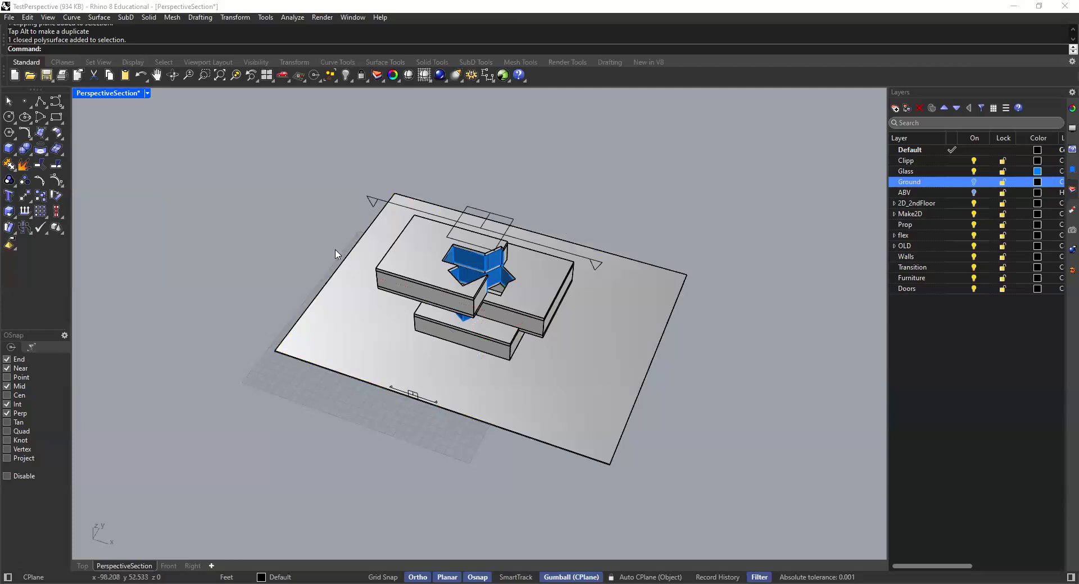
scroll(336, 256, "up", 2)
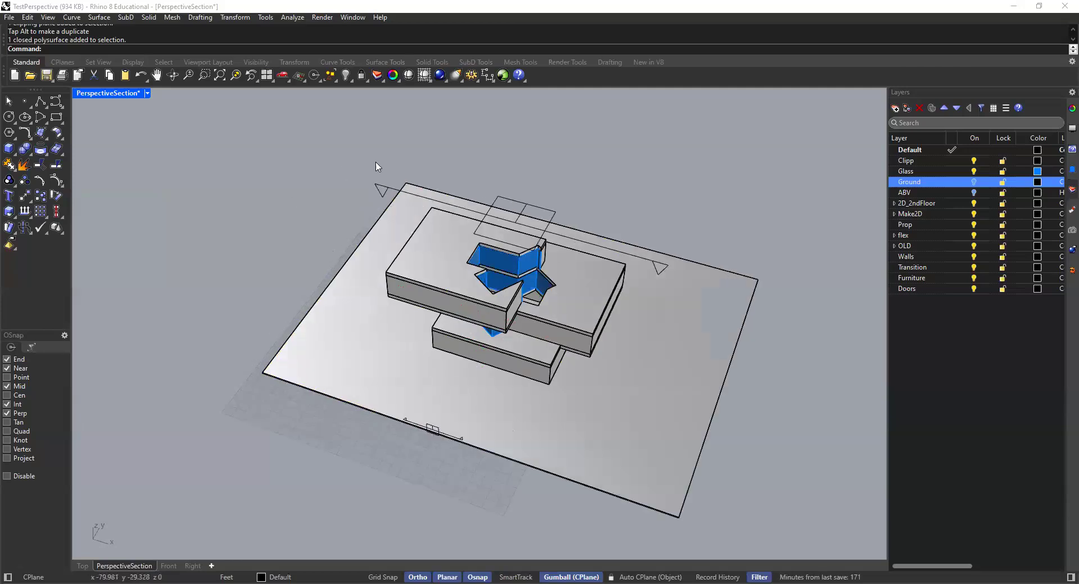
left_click(518, 203)
left_click(391, 163)
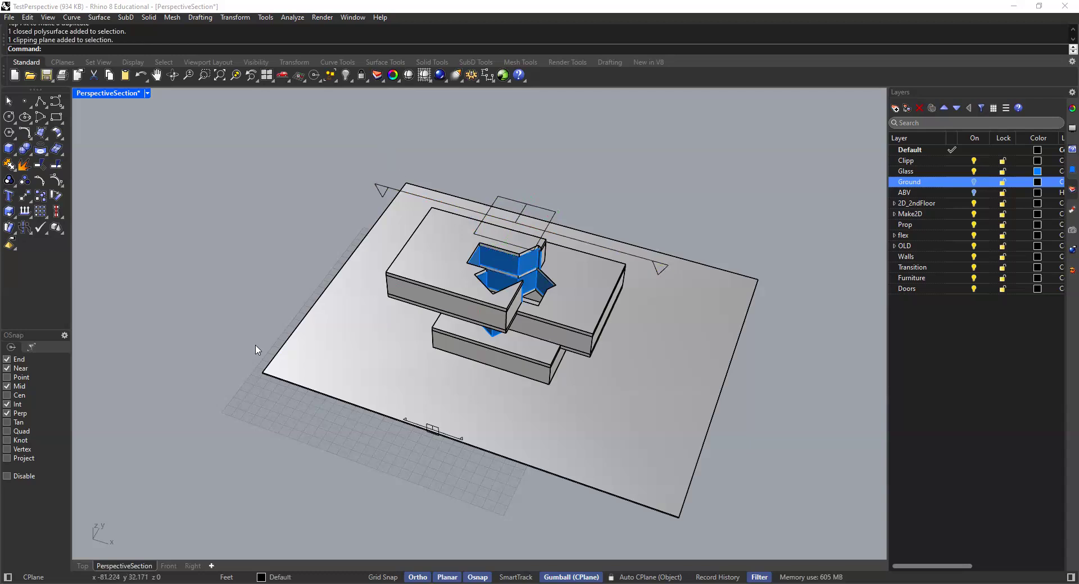
scroll(315, 194, "down", 3)
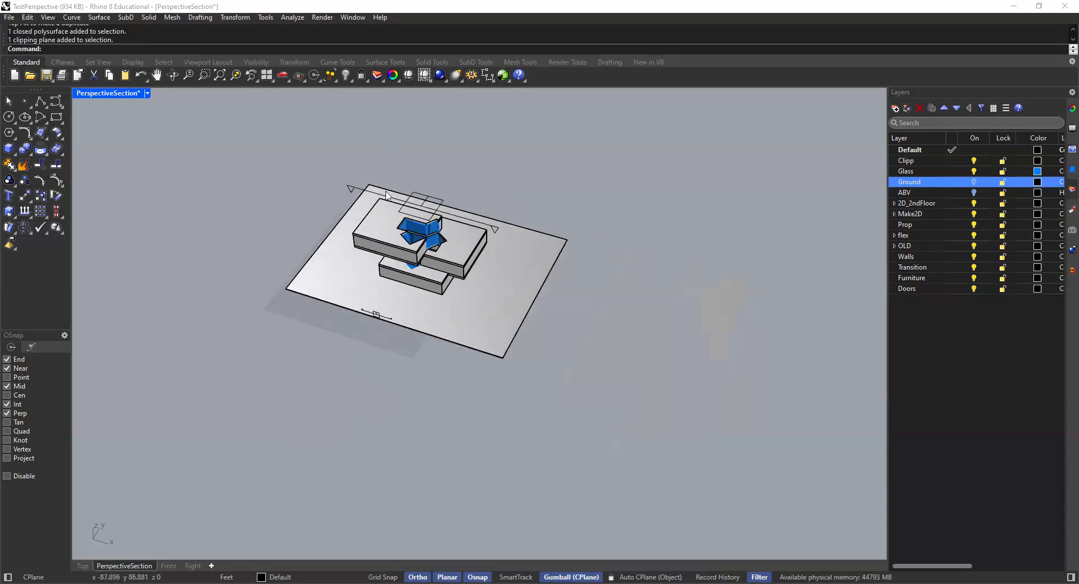
scroll(254, 265, "up", 2)
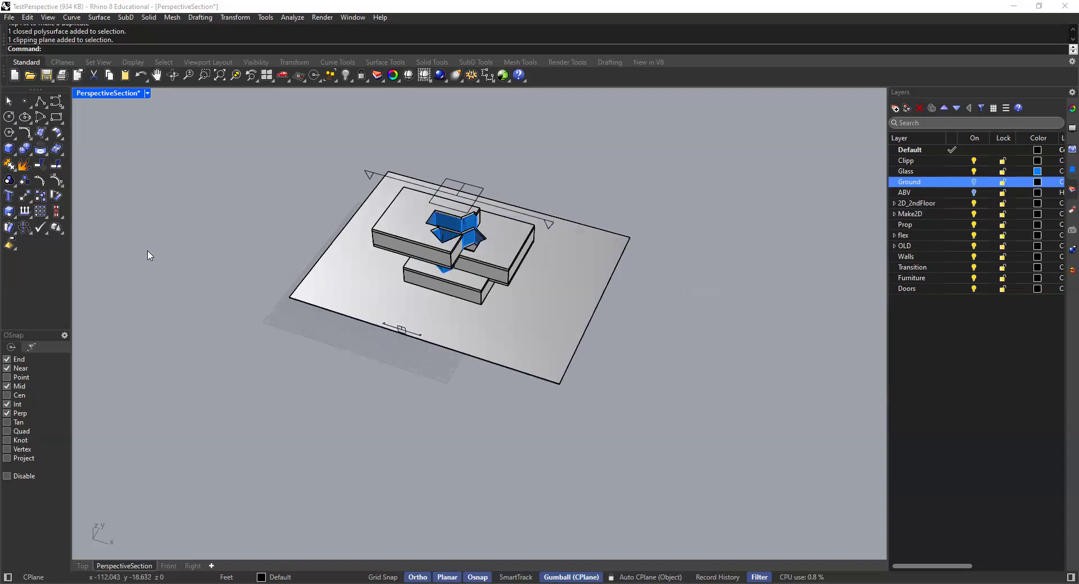
right_click_drag(376, 287, 433, 324, "shift")
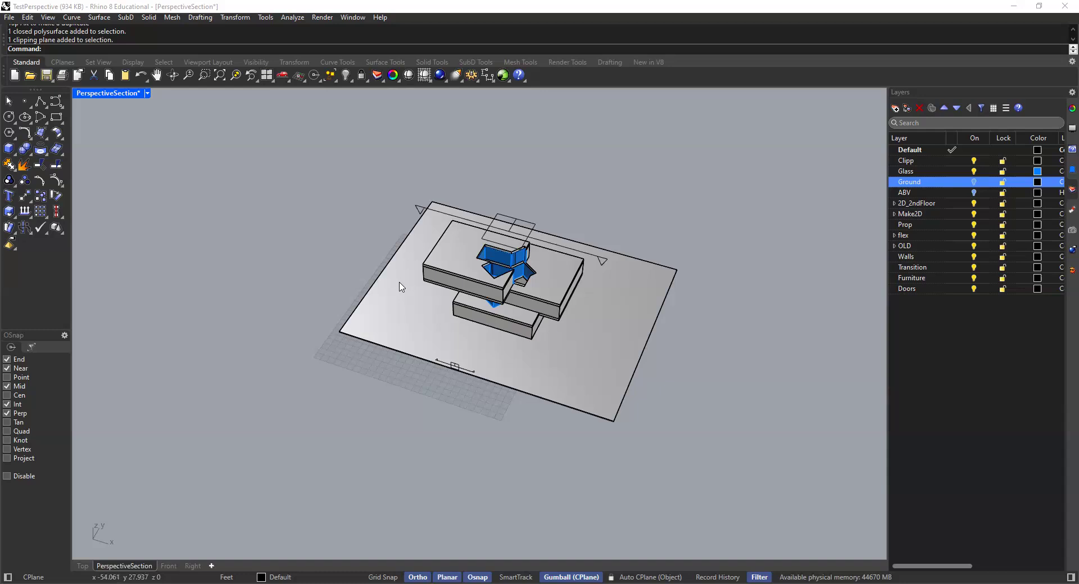
scroll(404, 218, "up", 1)
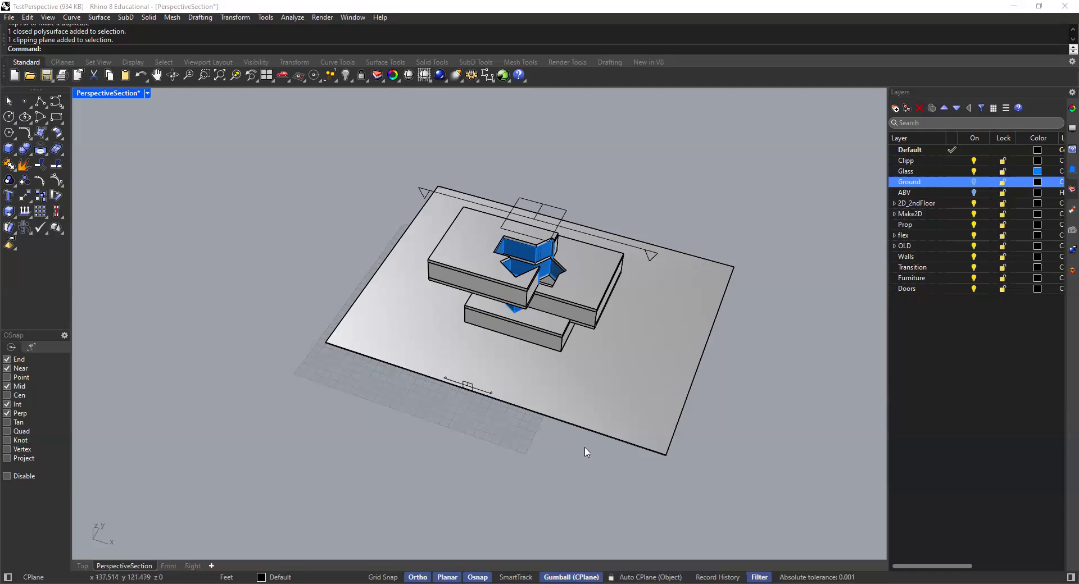
scroll(408, 281, "up", 1)
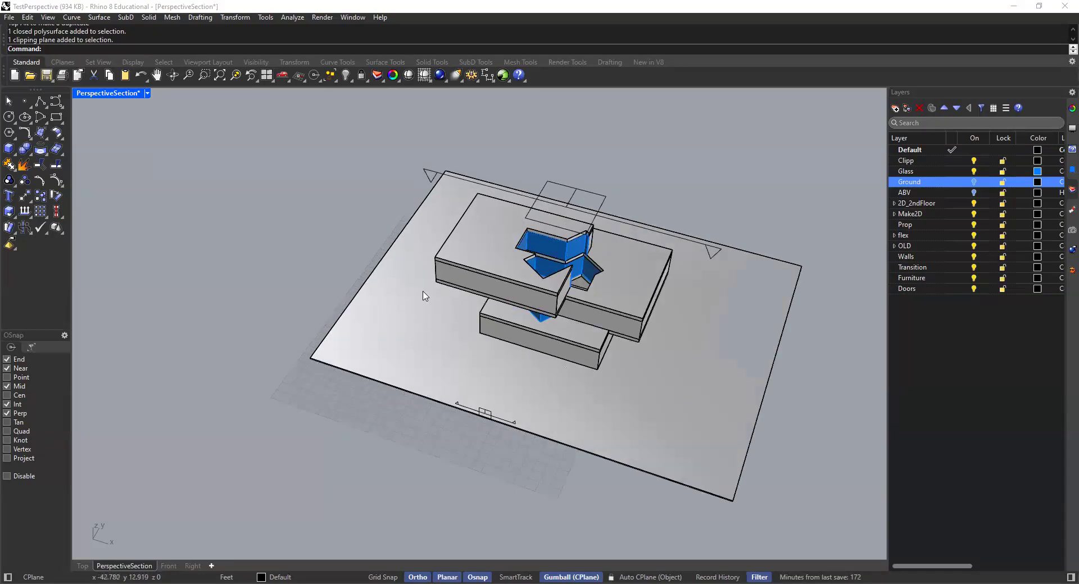
scroll(396, 286, "up", 1)
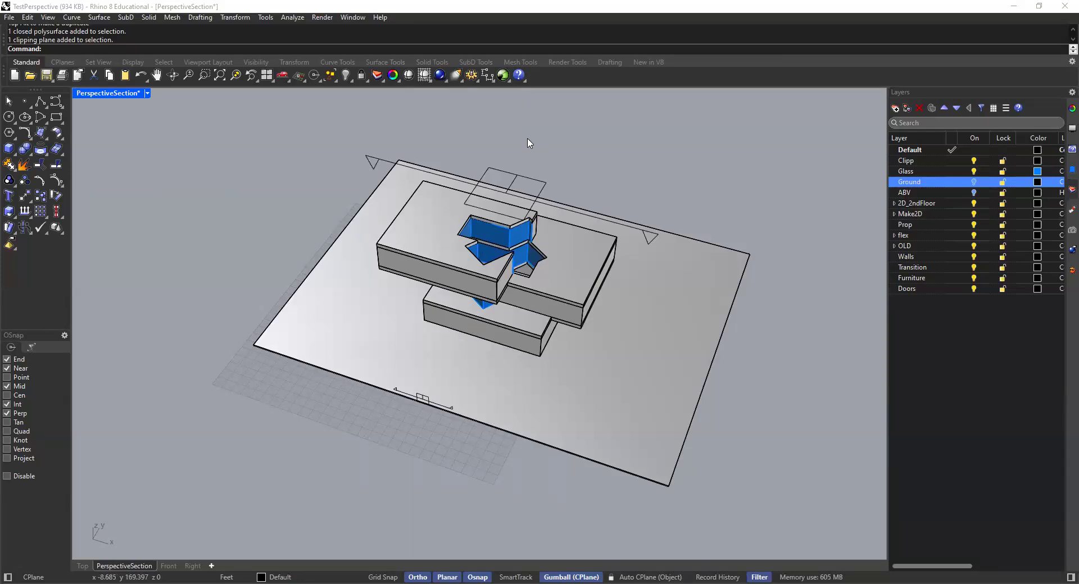
left_click(528, 181)
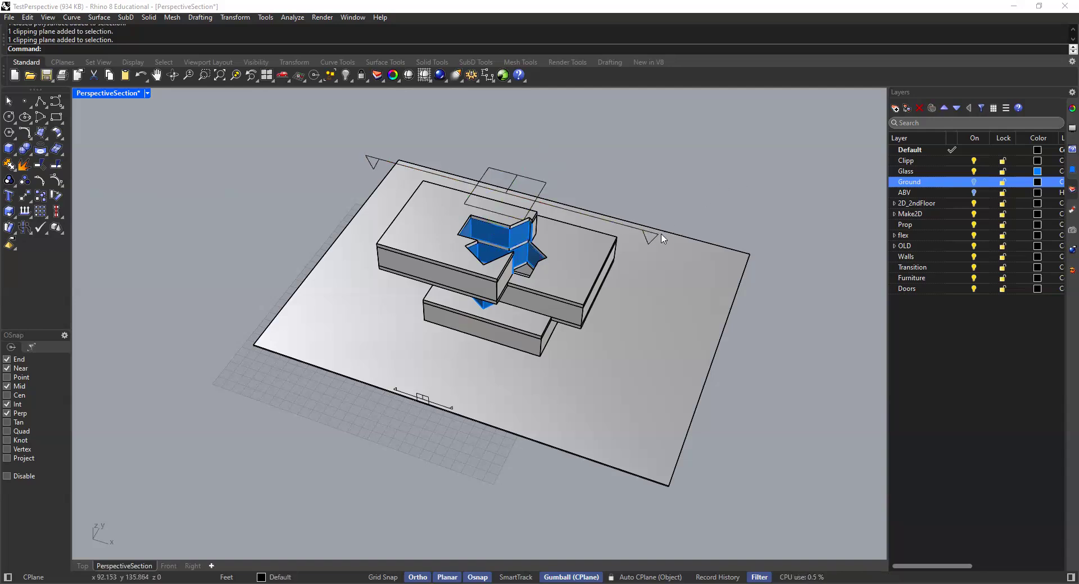
Turn on the Ground layer to show the outlines on the site slab.
right_click_drag(655, 211, 858, 182)
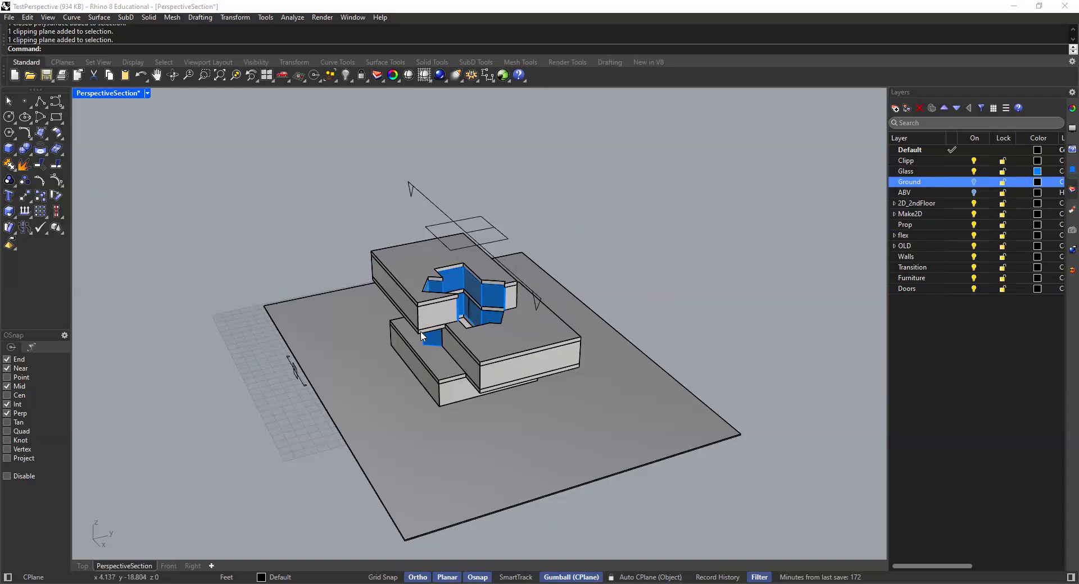
left_click(973, 183)
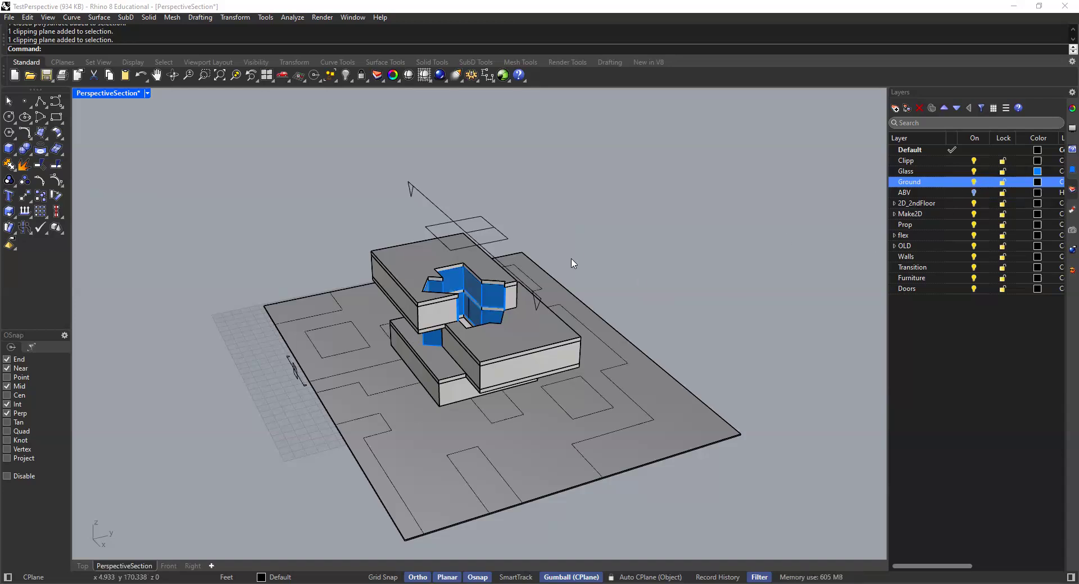
scroll(600, 251, "down", 2)
right_click_drag(653, 310, 737, 387)
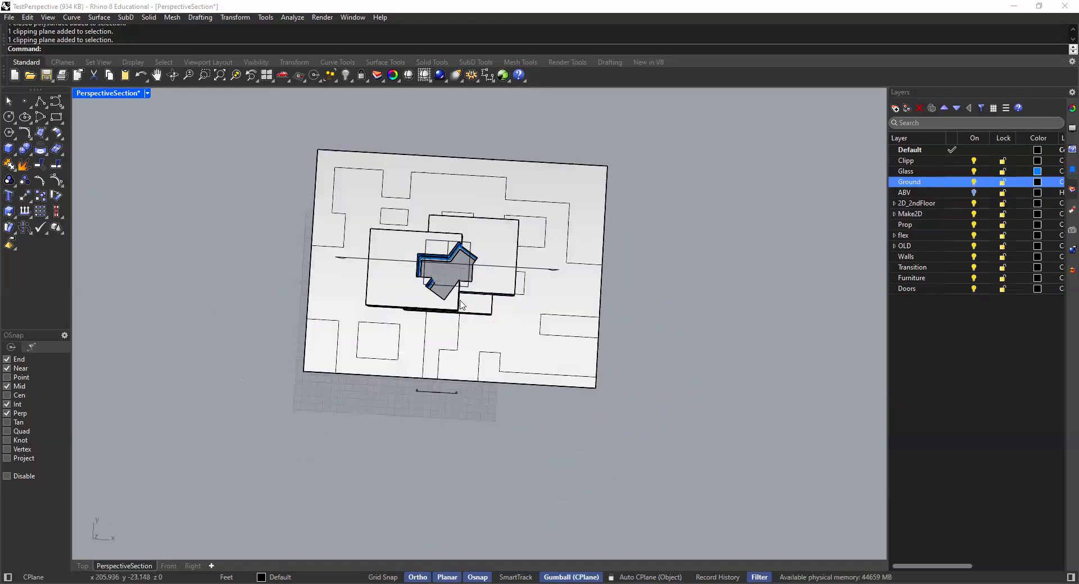
right_click_drag(435, 315, 458, 346, "shift")
scroll(394, 222, "up", 1)
scroll(337, 215, "up", 3)
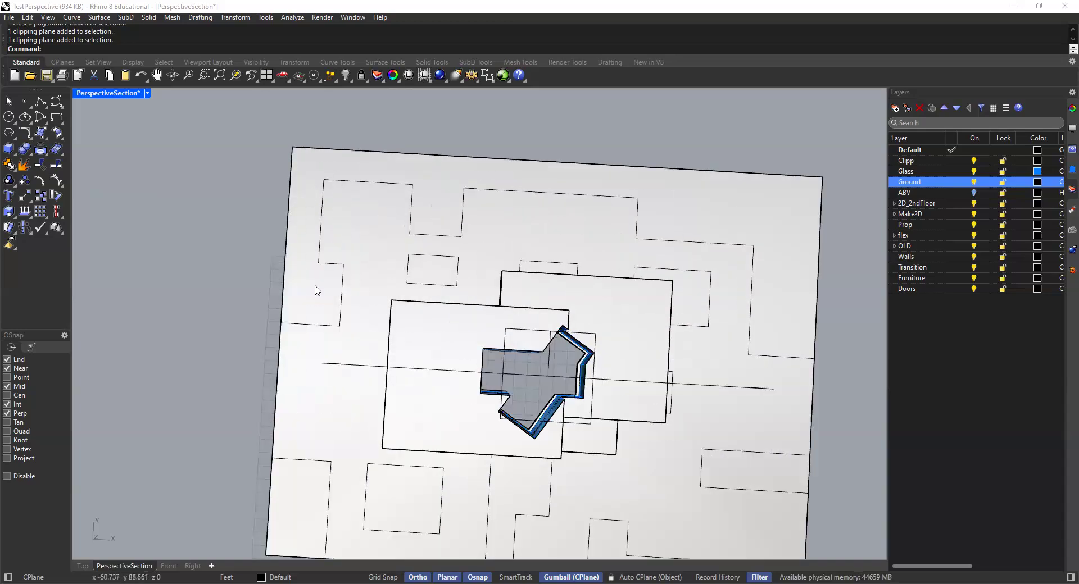
left_click(491, 222)
key("Escape")
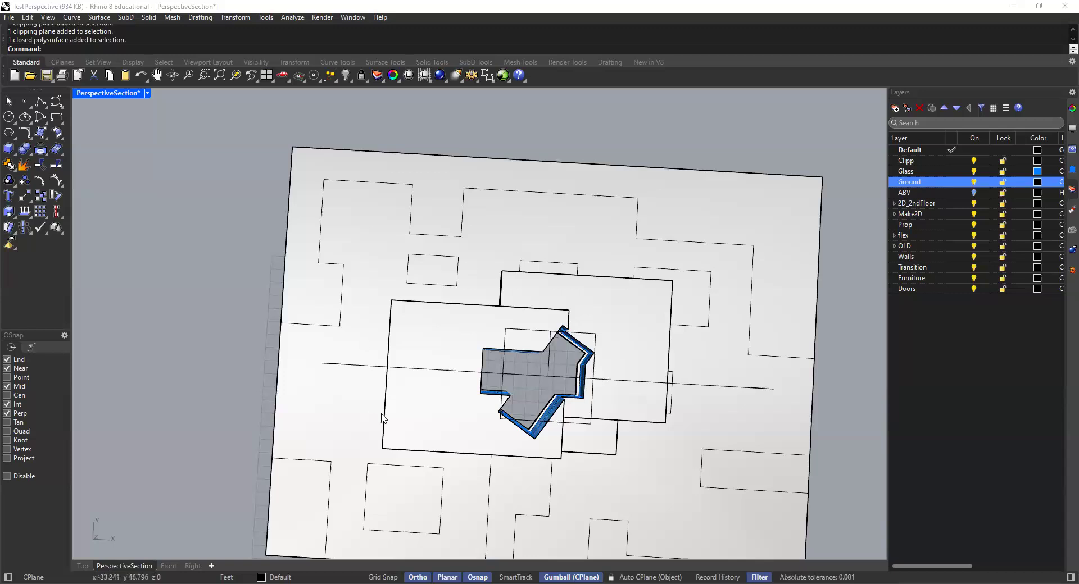
Examine the Ground layer outlines around the building, from above and close up at oblique angles.
right_click_drag(442, 421, 558, 182, "shift")
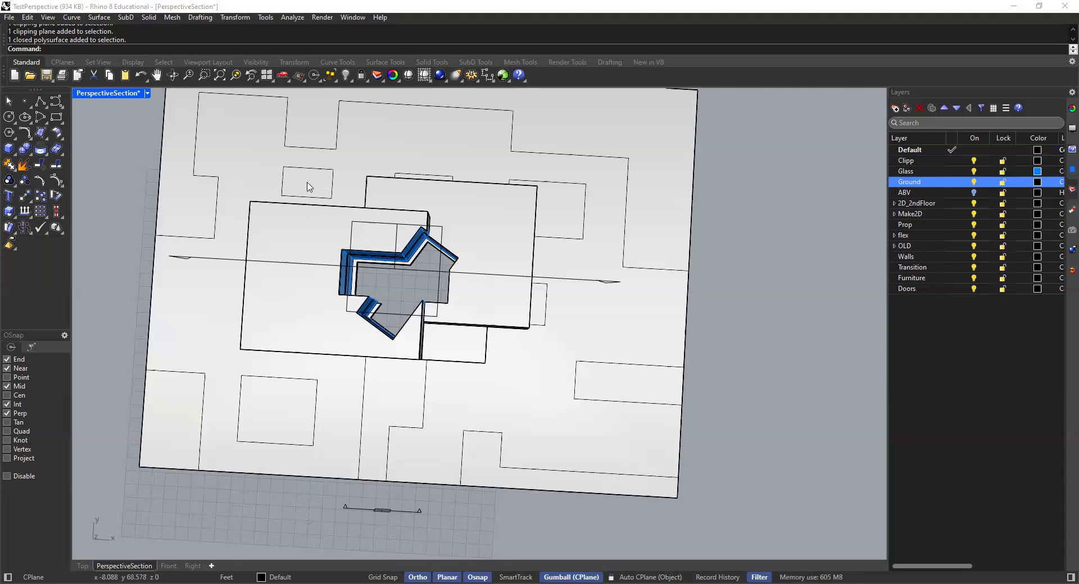
right_click_drag(386, 192, 445, 344)
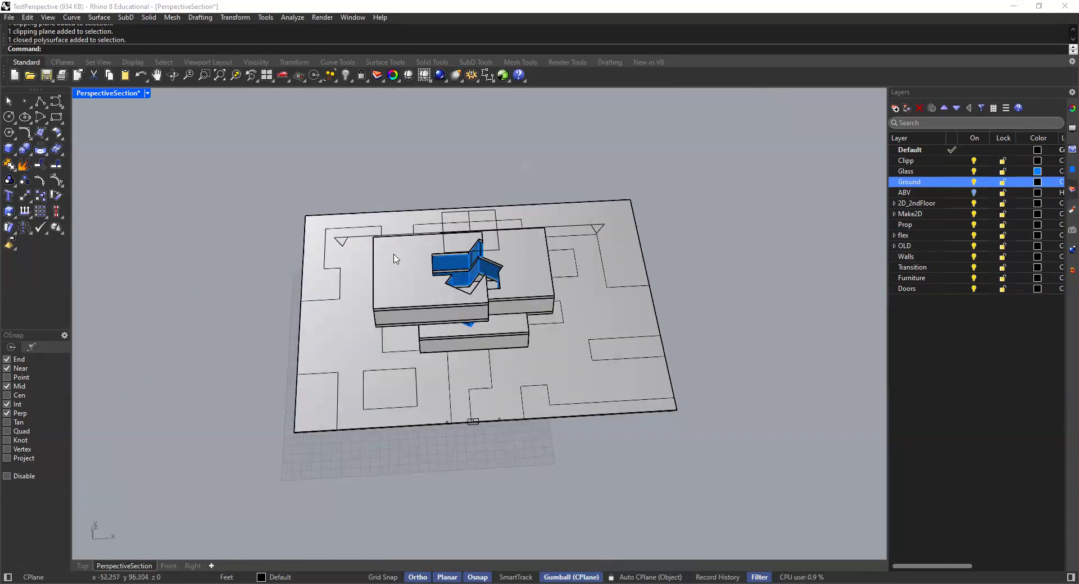
scroll(475, 302, "up", 2)
right_click_drag(477, 302, 456, 352, "shift")
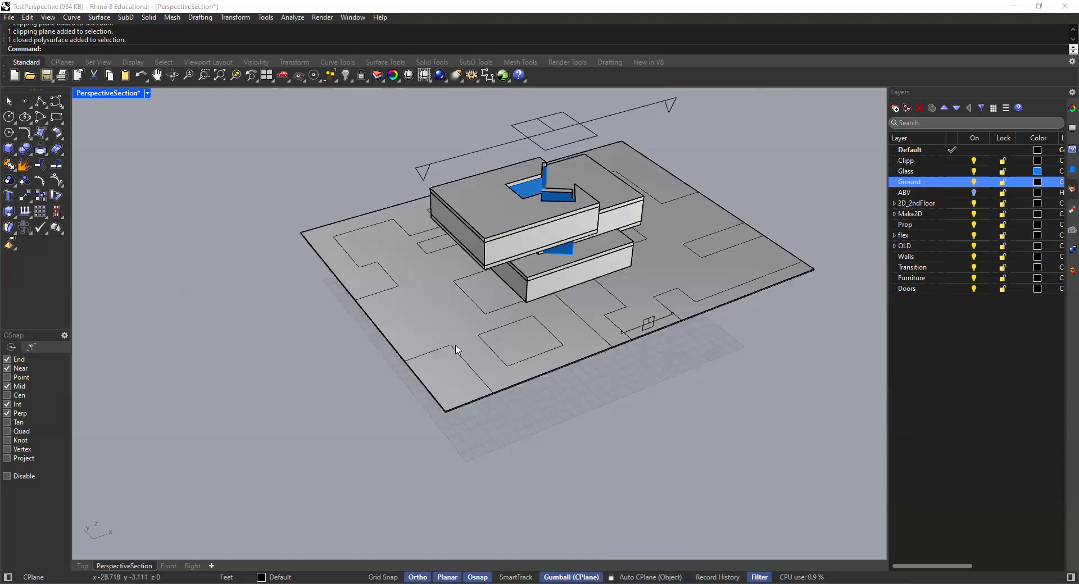
scroll(439, 357, "up", 5)
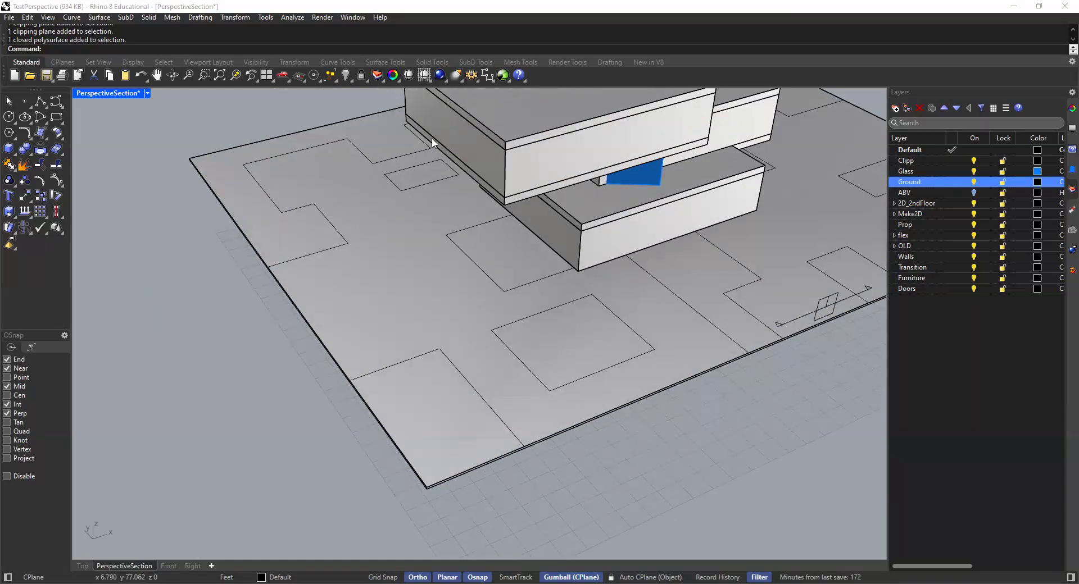
scroll(458, 177, "down", 3)
right_click_drag(463, 181, 458, 253)
right_click_drag(352, 320, 711, 279)
scroll(534, 305, "up", 5)
scroll(589, 292, "down", 5)
scroll(344, 260, "down", 4)
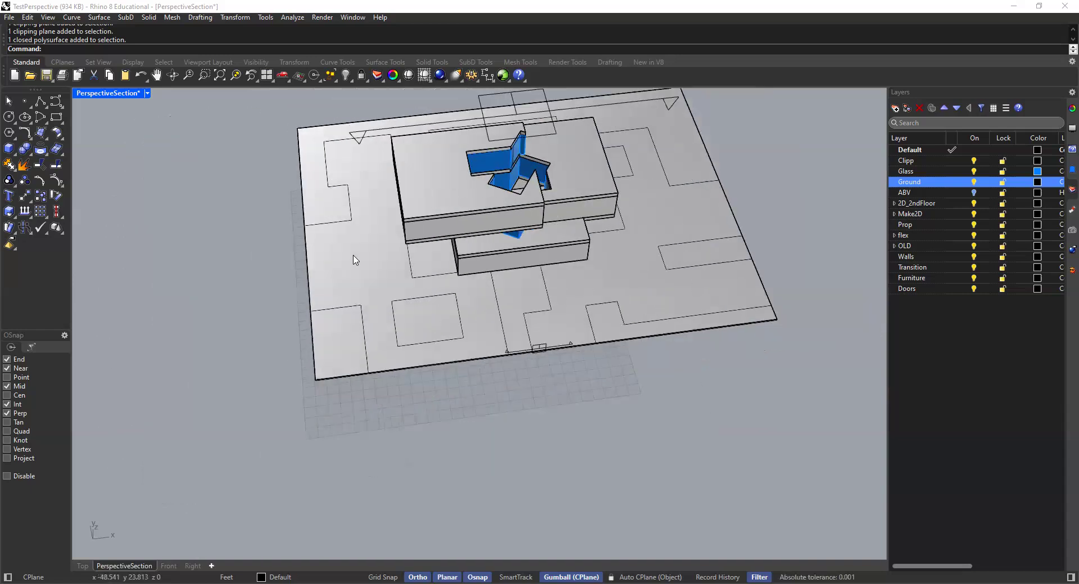
right_click_drag(304, 178, 328, 219, "shift")
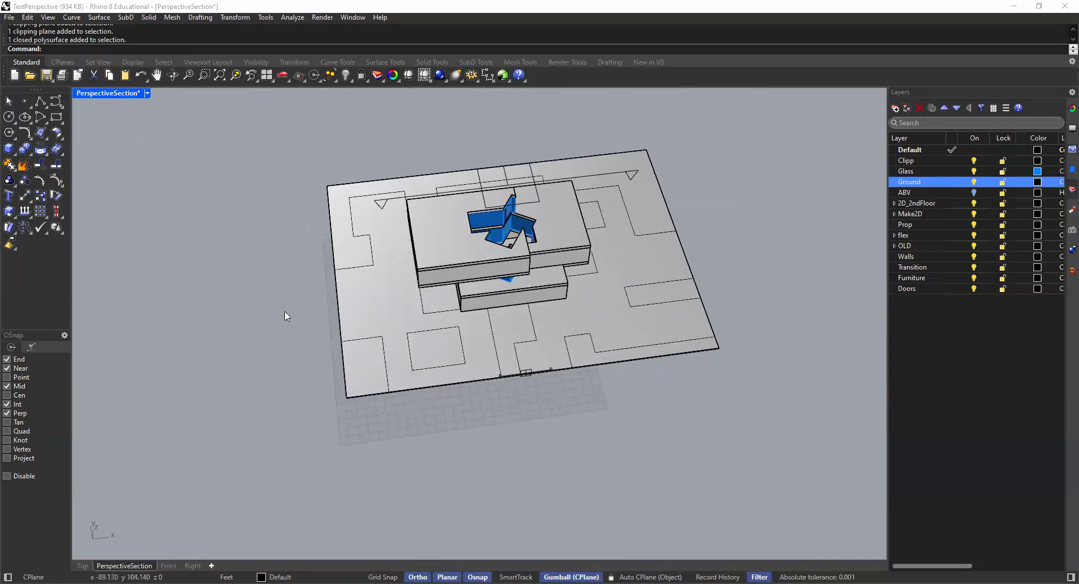
scroll(617, 342, "up", 5)
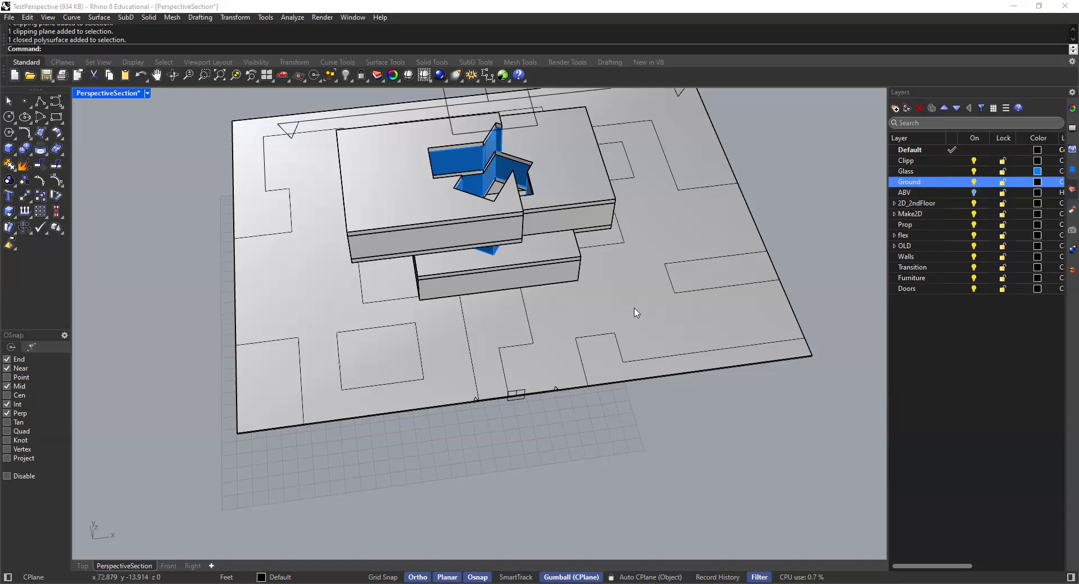
right_click_drag(418, 369, 429, 383, "shift")
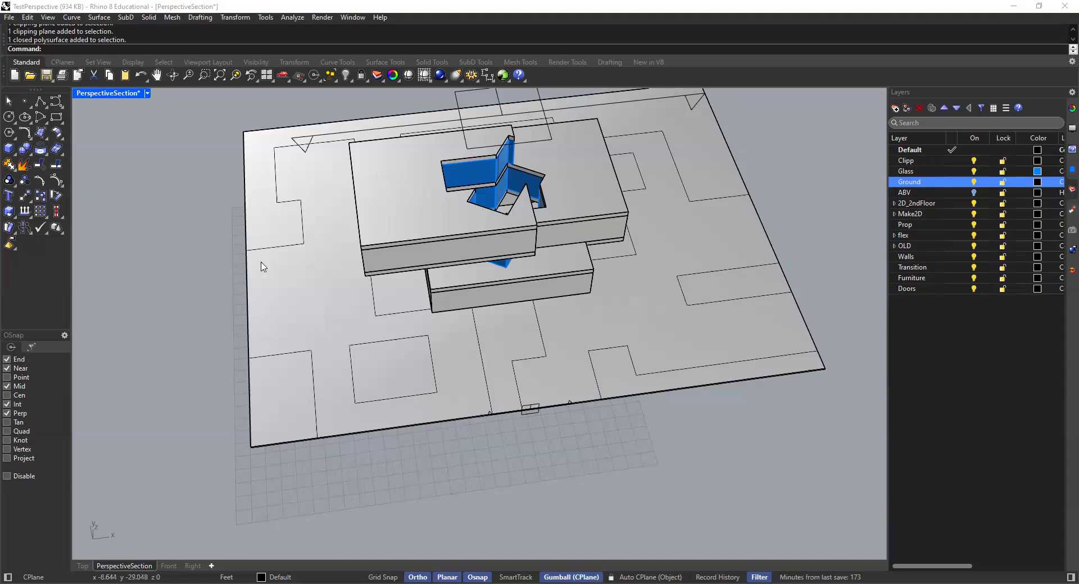
Draw a rectangle on the site slab's upper face, from one corner to the diagonally opposite corner.
right_click_drag(490, 375, 444, 291)
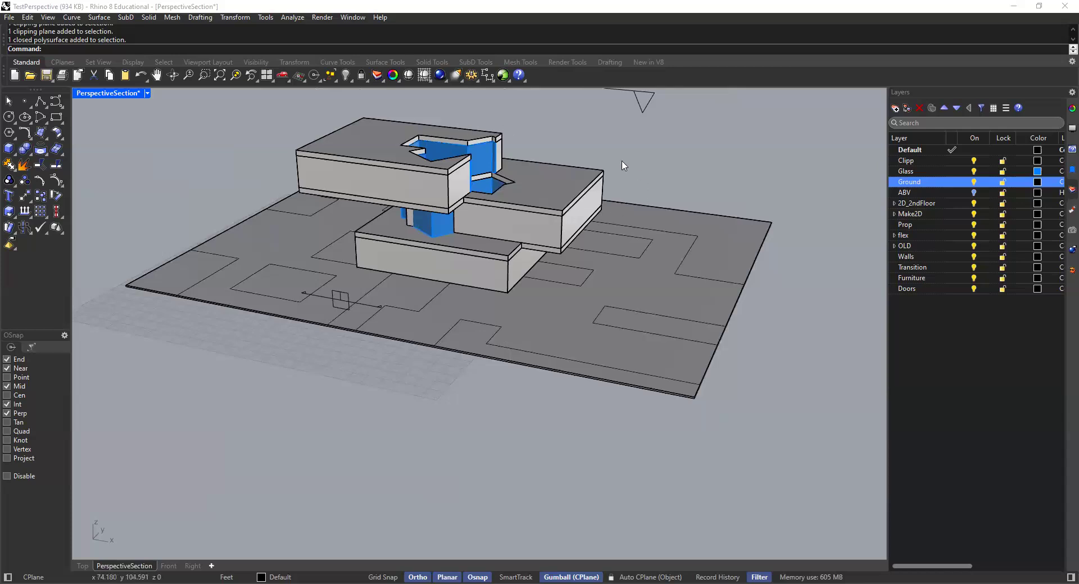
scroll(628, 202, "down", 3)
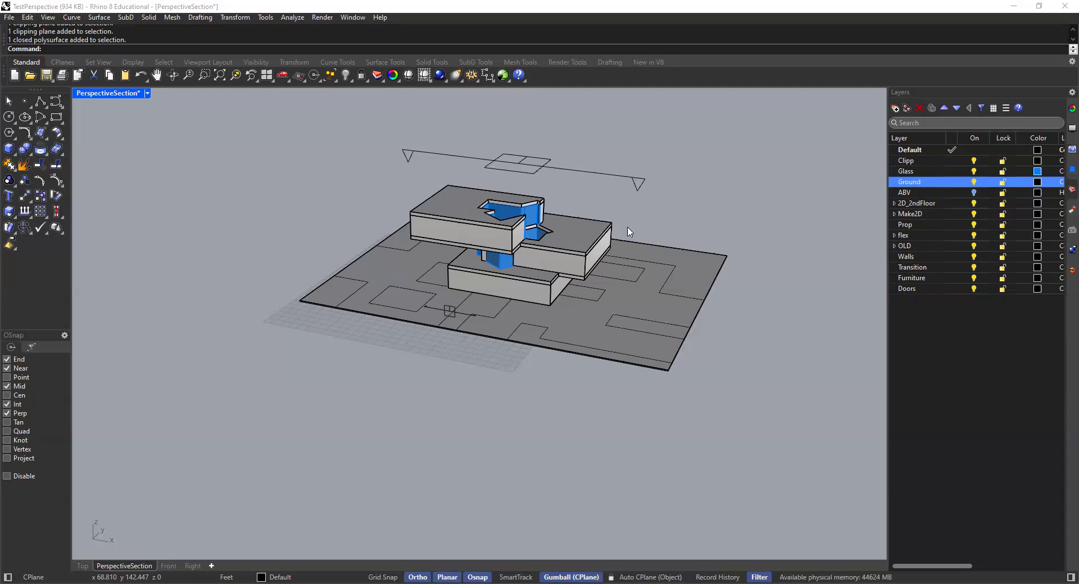
right_click_drag(647, 220, 647, 211, "shift")
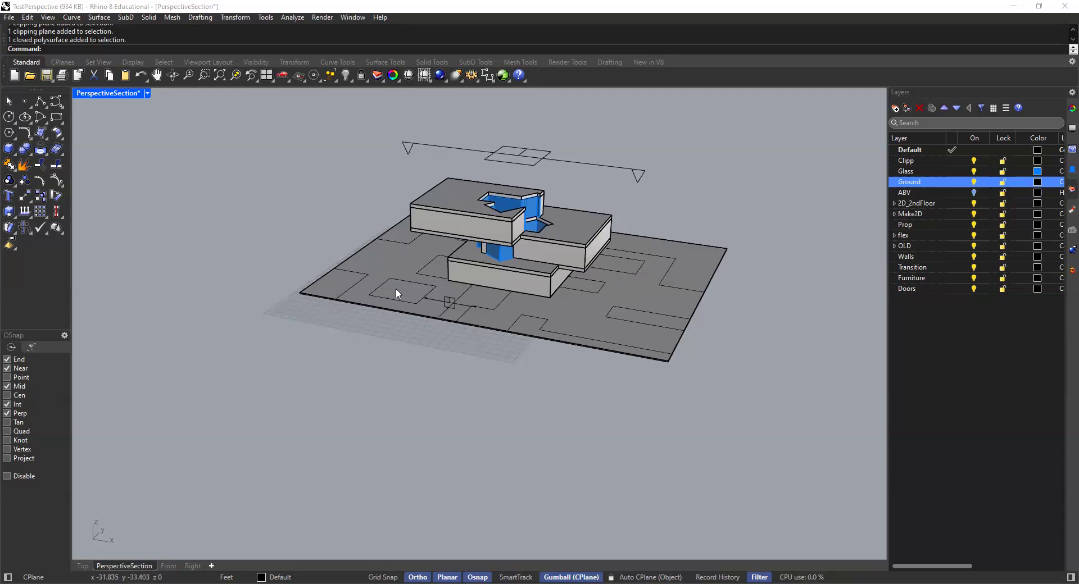
right_click_drag(669, 224, 607, 211, "shift")
type("Rectangle")
key("Return")
scroll(245, 284, "up", 5)
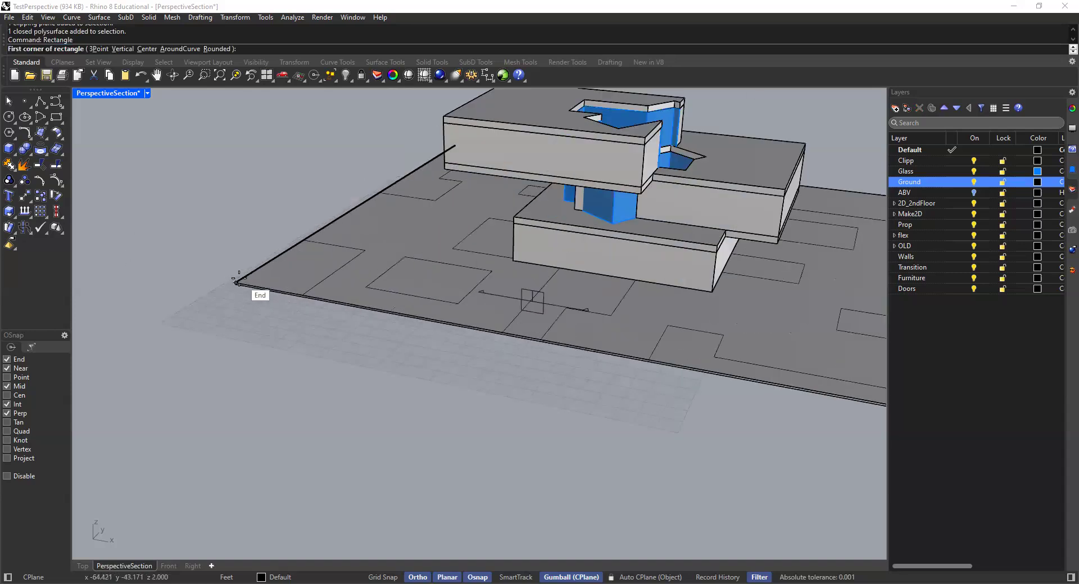
left_click(239, 281)
scroll(567, 227, "down", 4)
scroll(567, 227, "down", 2)
right_click_drag(494, 260, 298, 310, "shift")
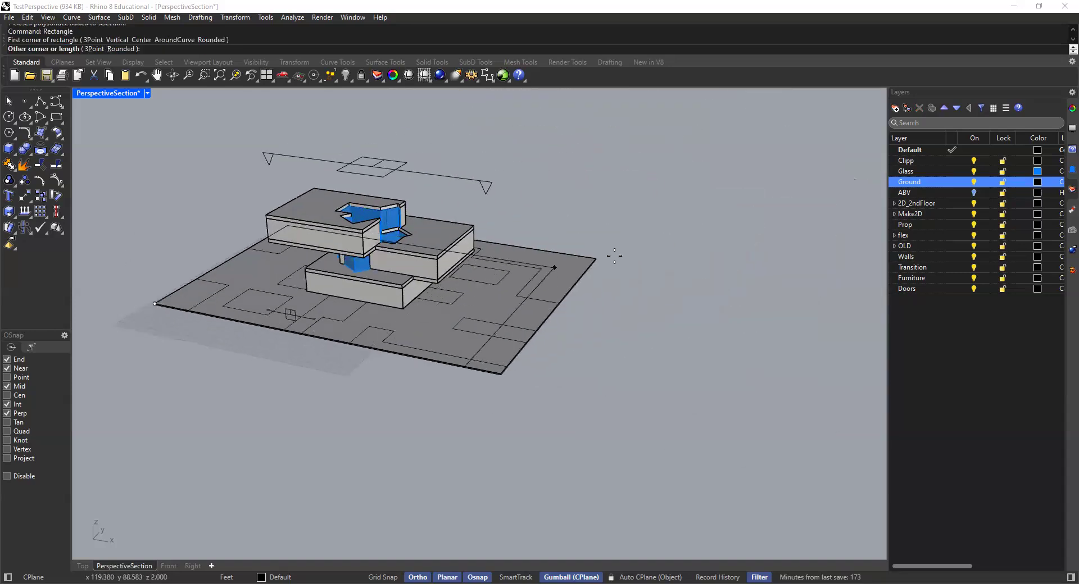
scroll(614, 256, "up", 4)
left_click(614, 256)
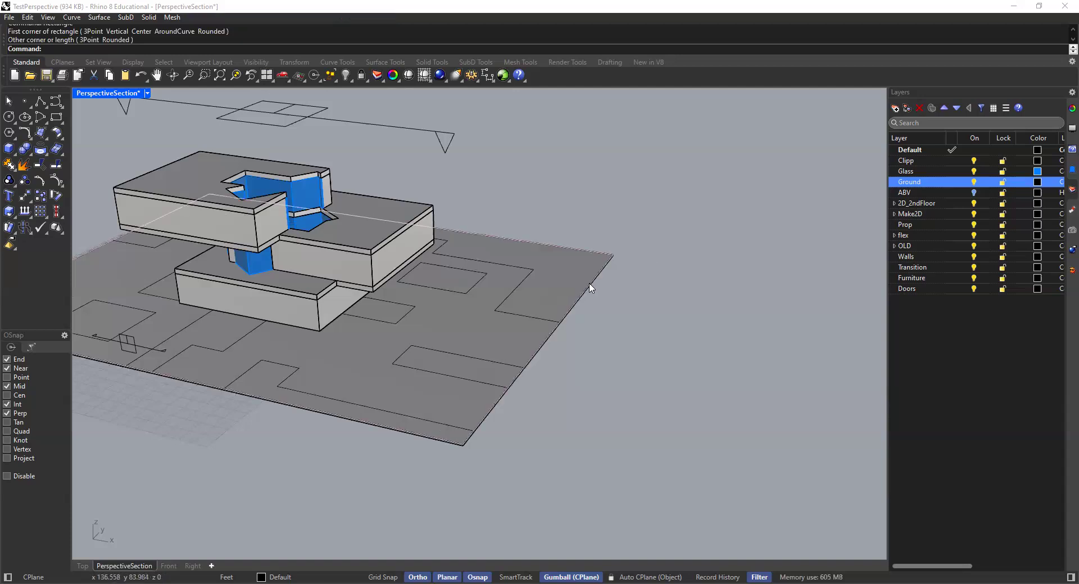
Try moving the slab outline rectangle freely along the X axis, and undo the move.
left_click(590, 288)
left_click(530, 300)
scroll(530, 300, "down", 7)
left_click_drag(522, 300, 757, 310)
left_click(753, 282)
scroll(754, 287, "down", 4)
right_click_drag(755, 287, 621, 279, "shift")
key("ctrl+z")
Move the slab outline rectangle exactly 300' along the X axis, clear of the model.
scroll(496, 285, "up", 4)
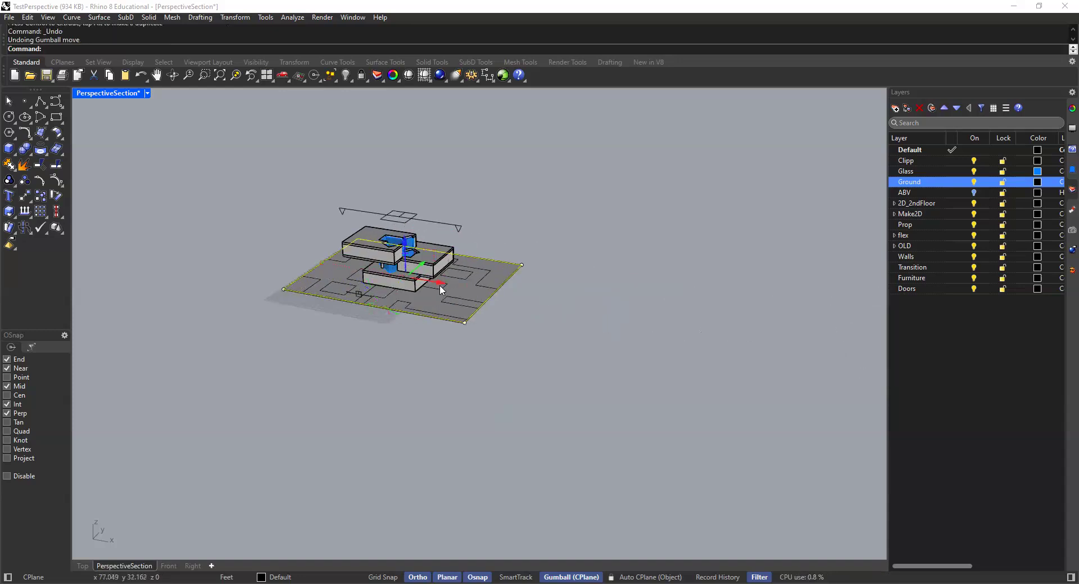
left_click(440, 284)
type("300")
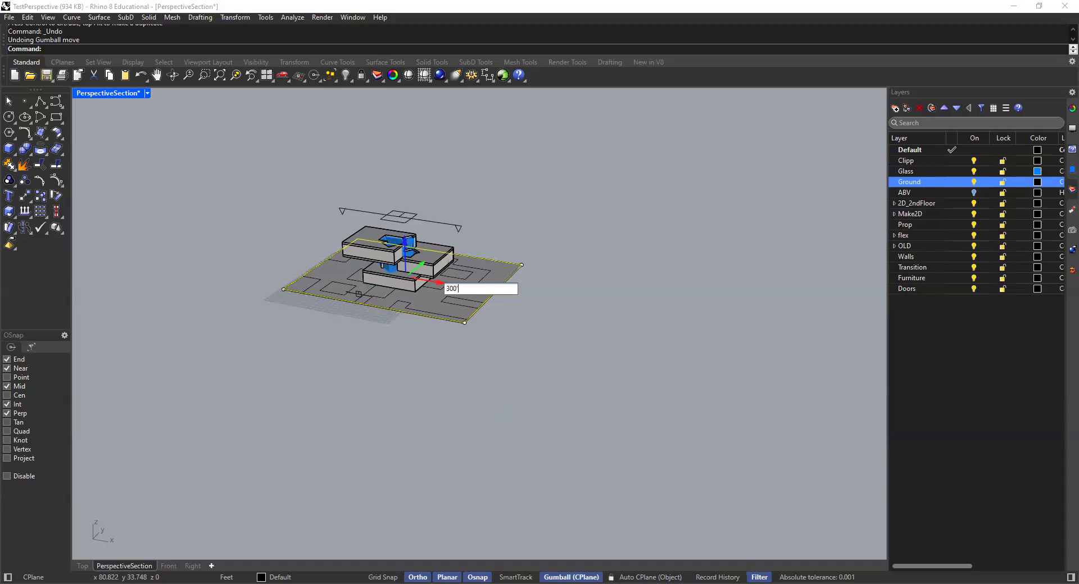
key("Return")
key("Escape")
scroll(525, 258, "up", 6)
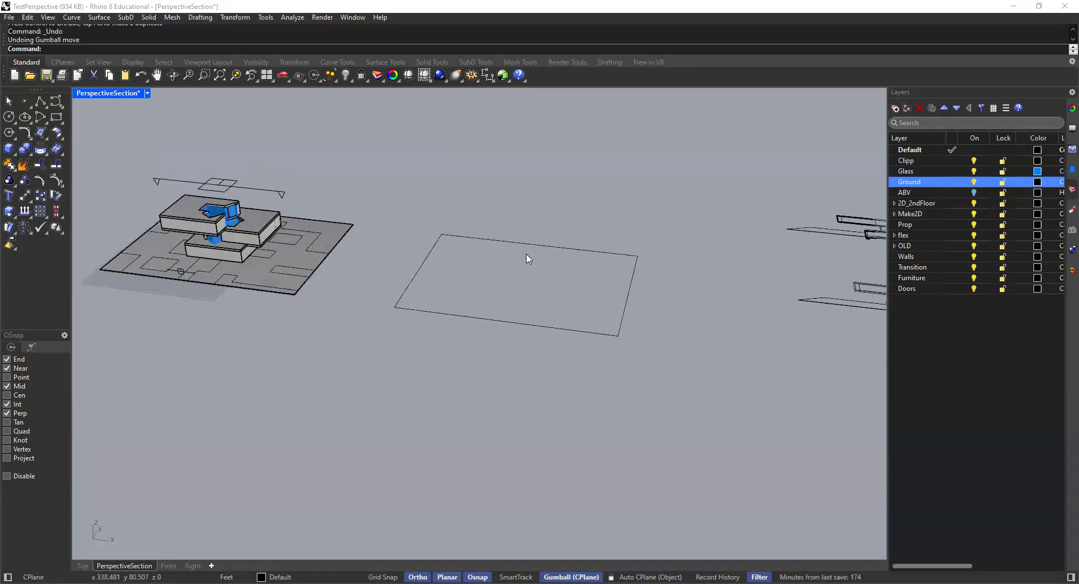
Examine the moved slab outline beside the model in perspective and in the Top view.
right_click_drag(505, 274, 521, 255)
left_click(520, 240)
key("Escape")
type("e")
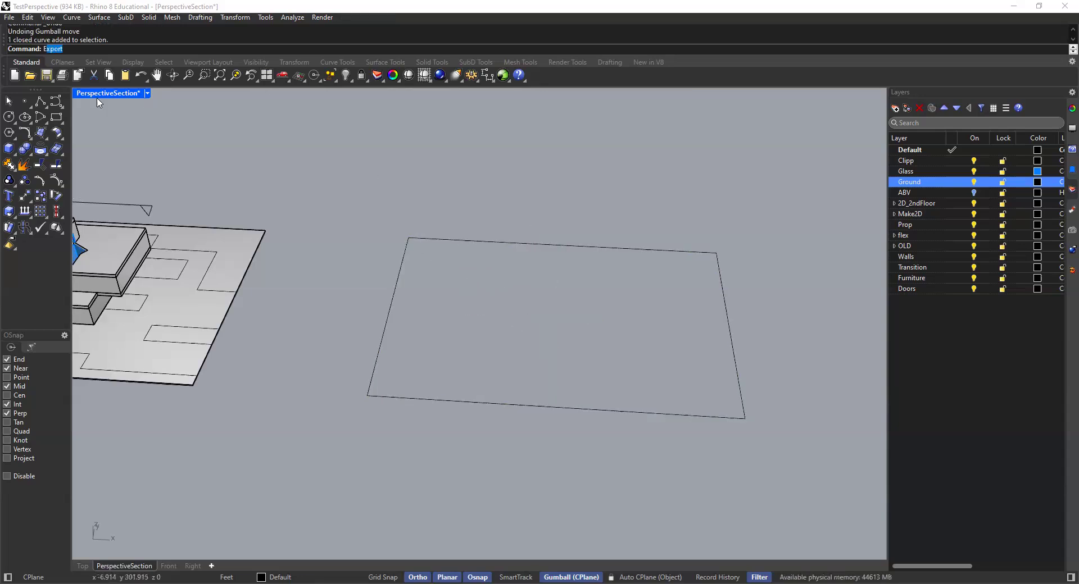
double_click(97, 98)
double_click(85, 93)
scroll(270, 196, "down", 8)
right_click_drag(517, 222, 403, 237)
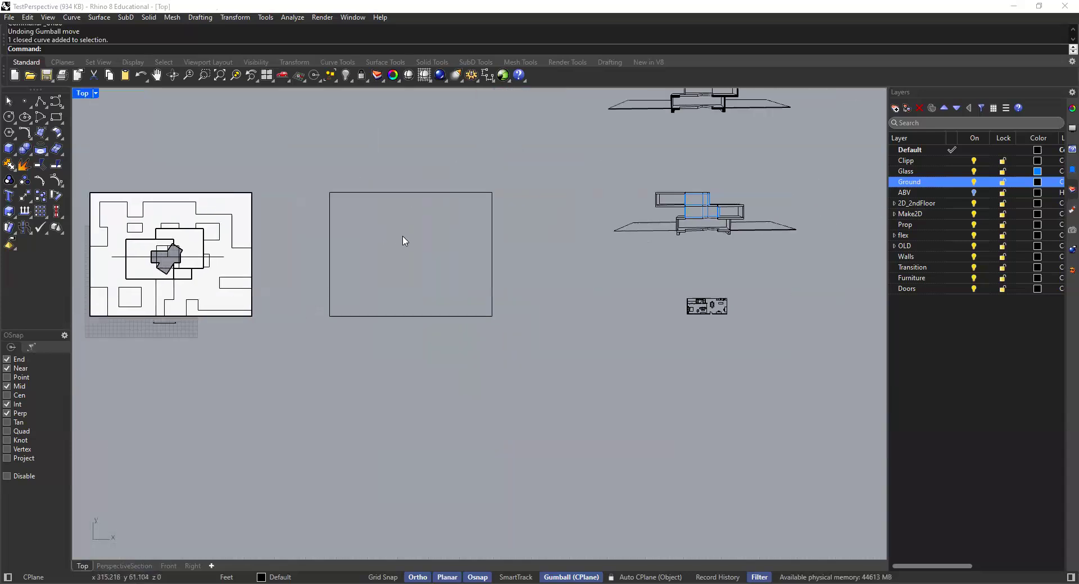
scroll(402, 241, "up", 4)
scroll(415, 264, "down", 1)
double_click(83, 93)
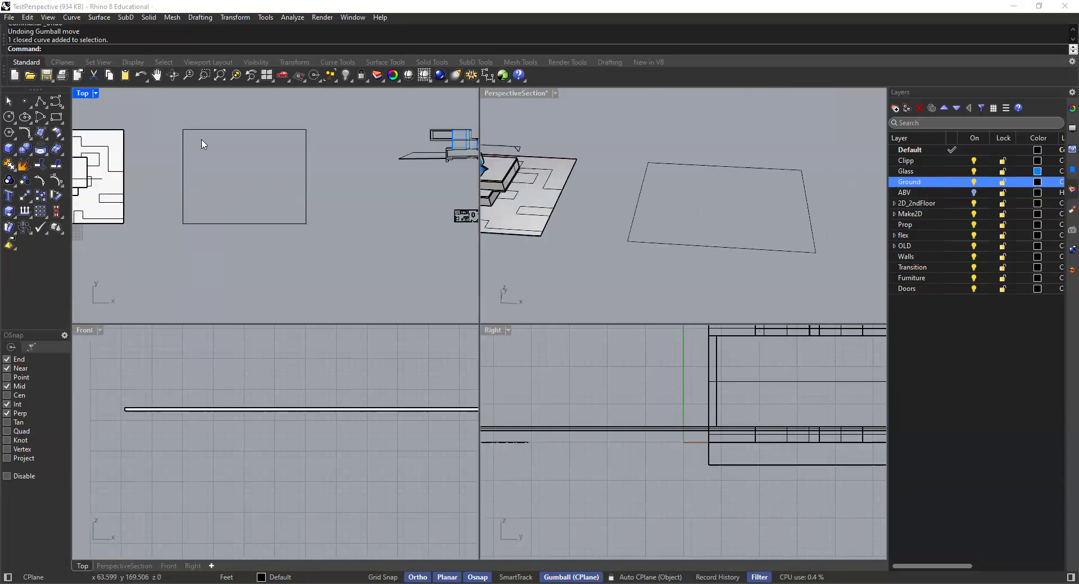
In the PerspectiveSection view, draw a rectangle around the base of the lowest building volume, snapping to its opposite corners.
double_click(535, 96)
scroll(511, 178, "down", 7)
mouse_move(530, 191)
right_mouse_down("shift")
mouse_move(554, 181)
mouse_move(532, 180)
right_mouse_up("shift")
scroll(554, 180, "up", 4)
type("Rectangle")
key("Return")
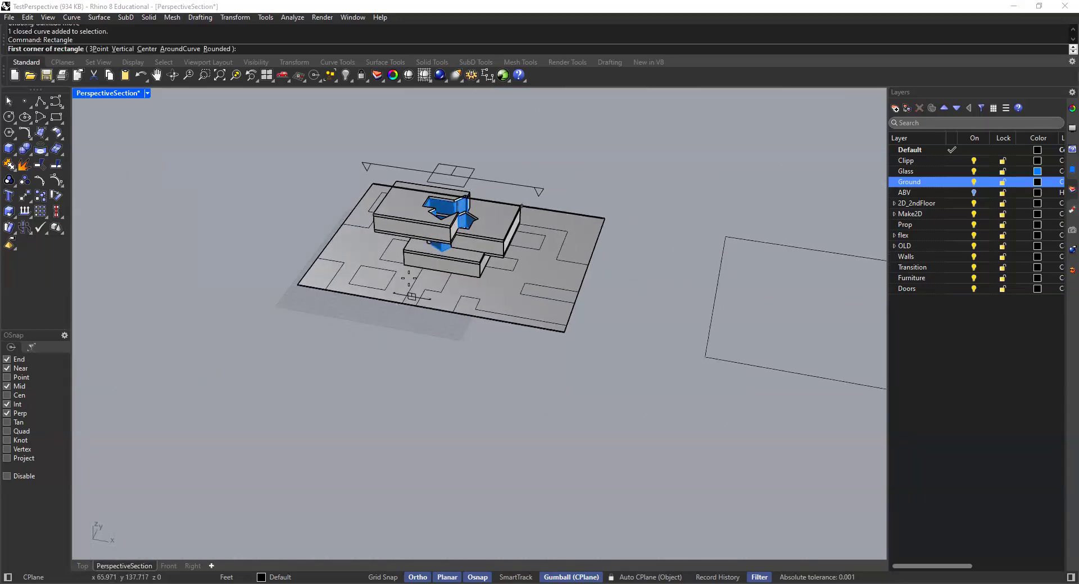
scroll(408, 270, "up", 8)
scroll(398, 240, "up", 4)
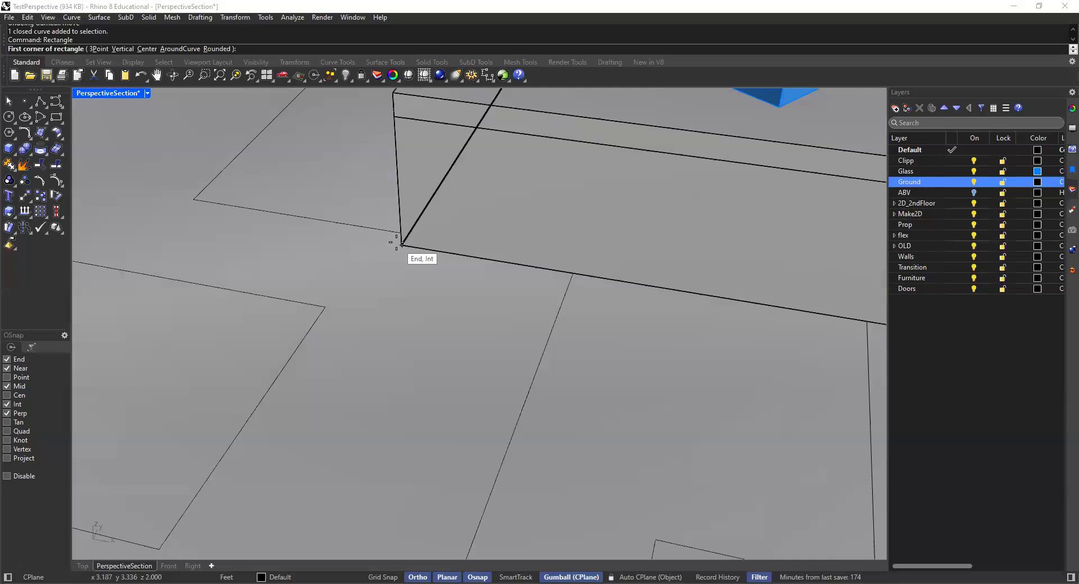
left_click(397, 241)
scroll(496, 241, "down", 8)
right_click_drag(497, 241, 505, 222)
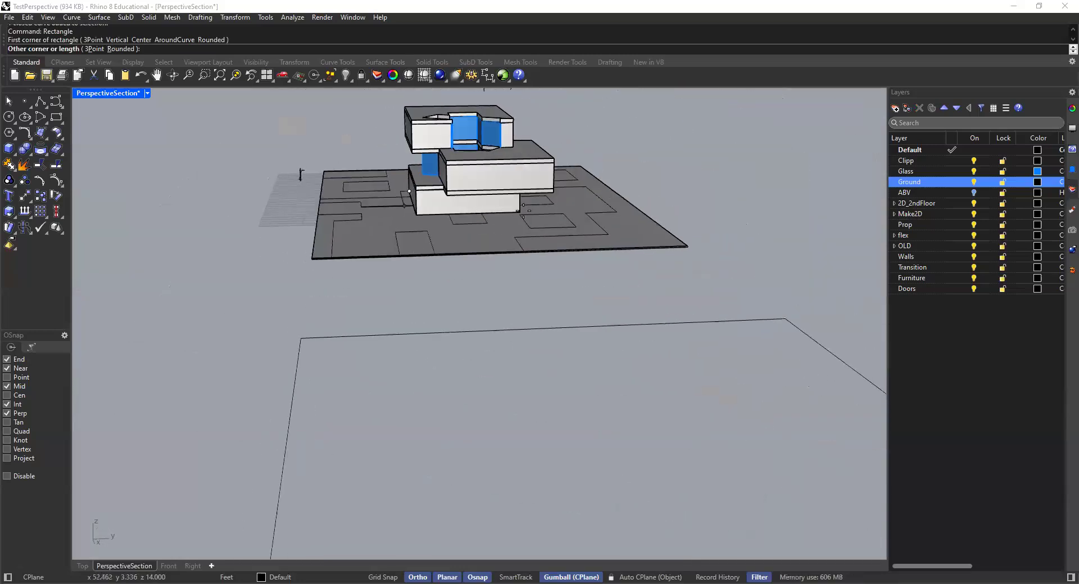
scroll(505, 219, "up", 8)
left_click(506, 218)
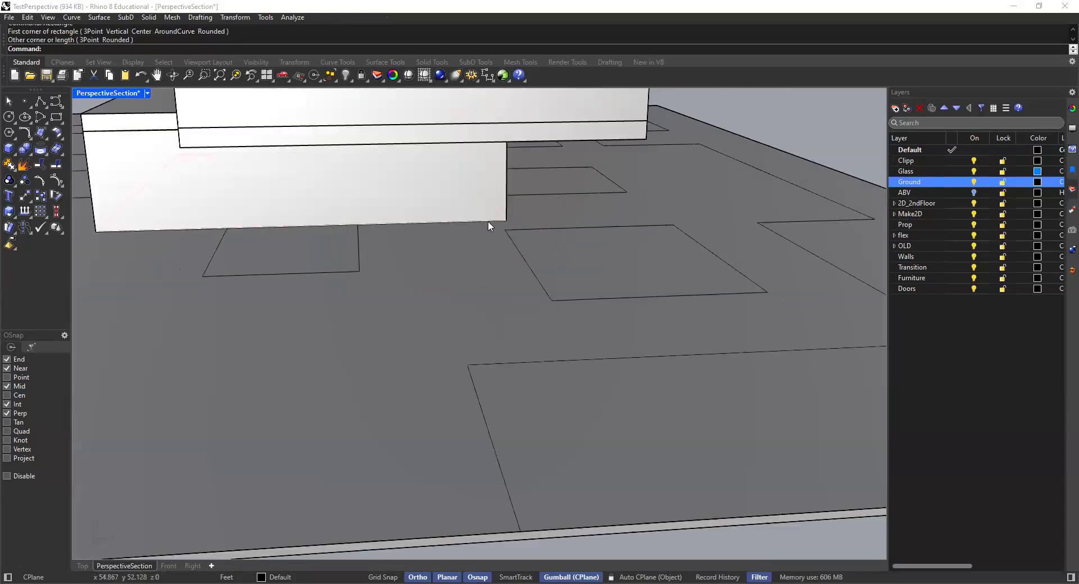
Move the building base rectangle 300' along the X axis, into the moved slab outline.
left_click(504, 225)
left_click(521, 255)
scroll(506, 257, "down", 10)
scroll(490, 259, "up", 3)
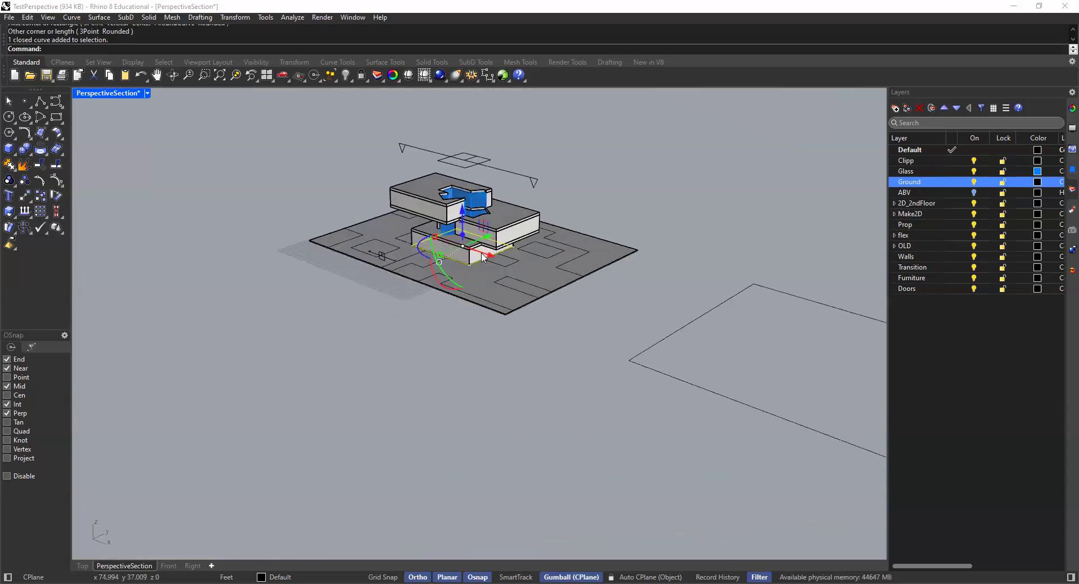
left_click(490, 257)
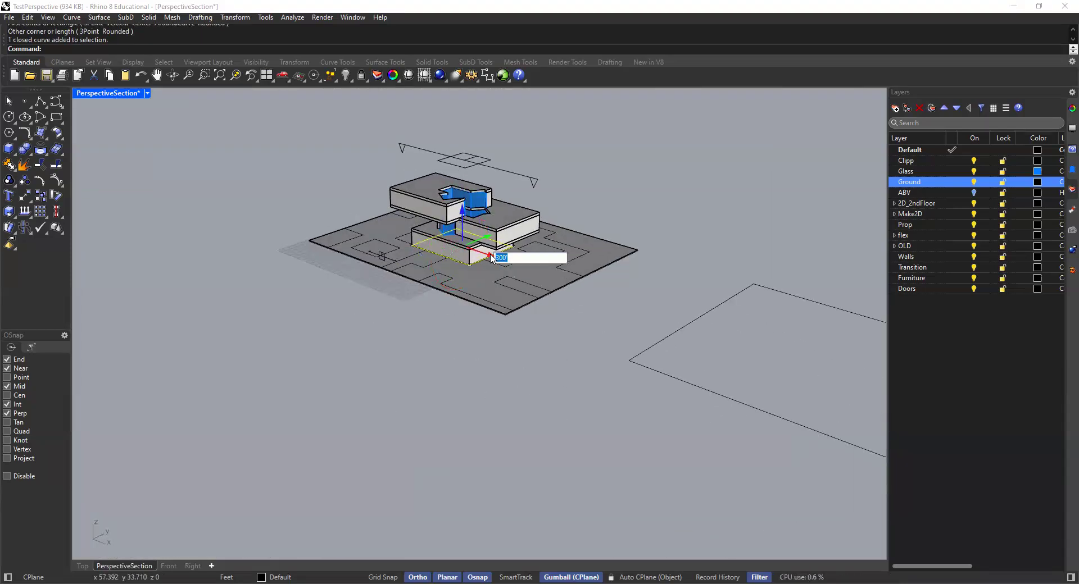
key("Escape")
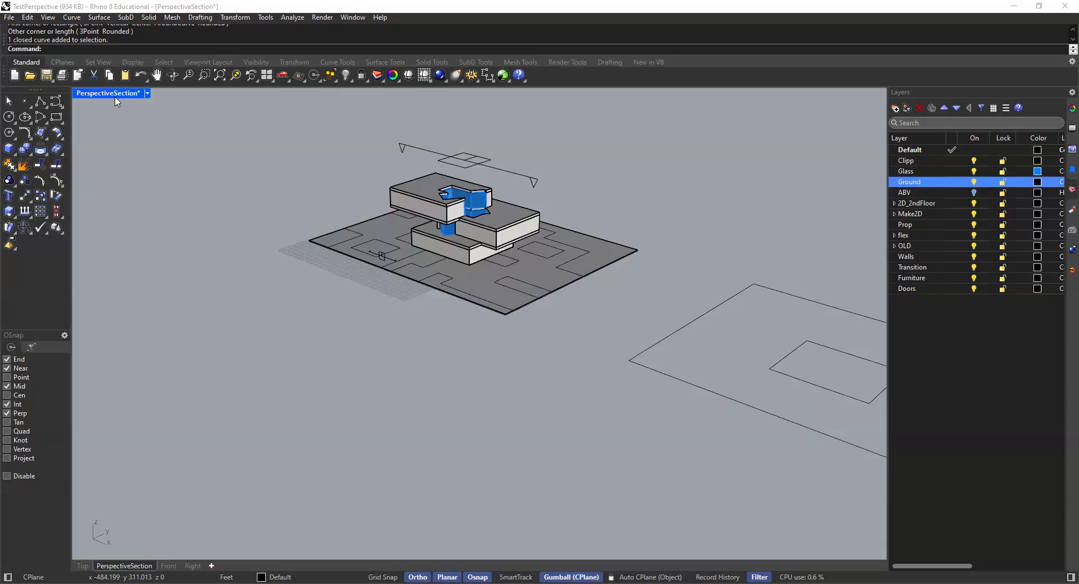
In the Top view, move both outline rectangles together by -300' along the X axis, back onto the model.
double_click(115, 93)
scroll(179, 135, "down", 3)
double_click(83, 93)
scroll(307, 303, "up", 4)
right_click_drag(307, 302, 189, 318)
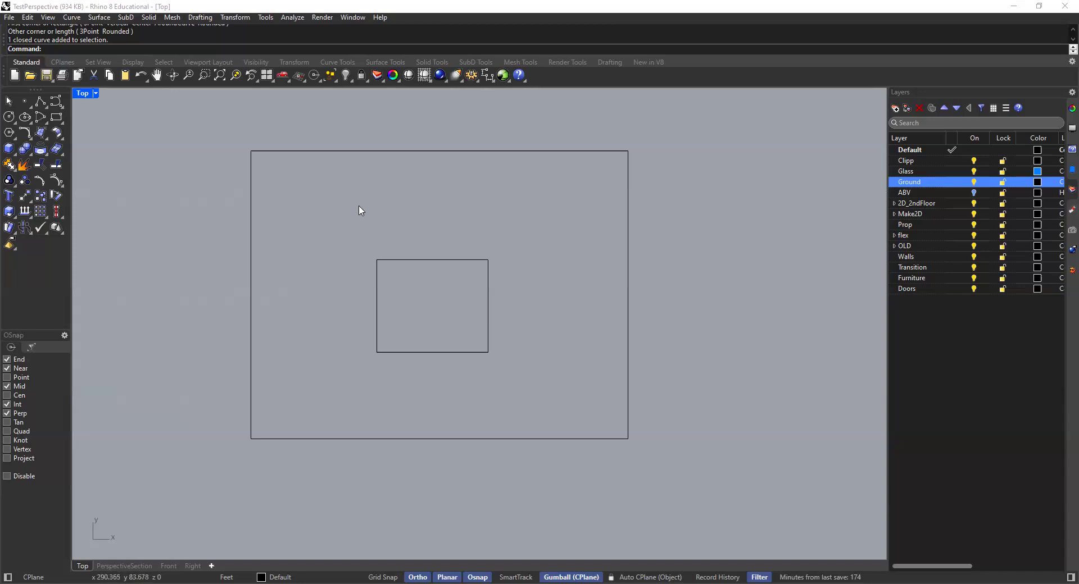
scroll(360, 211, "down", 3)
left_click_drag(385, 275, 378, 303)
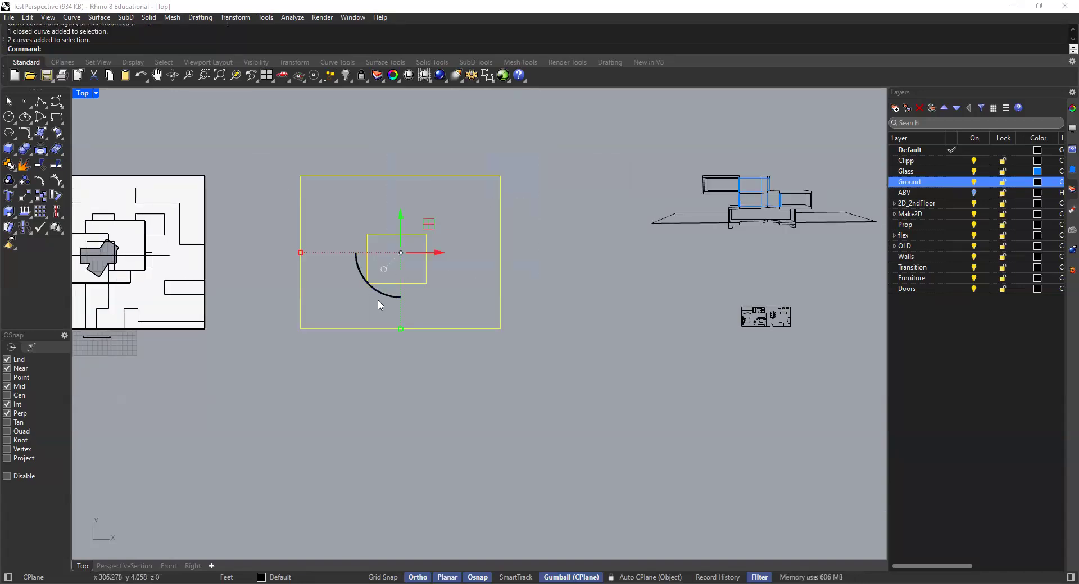
left_click(447, 250)
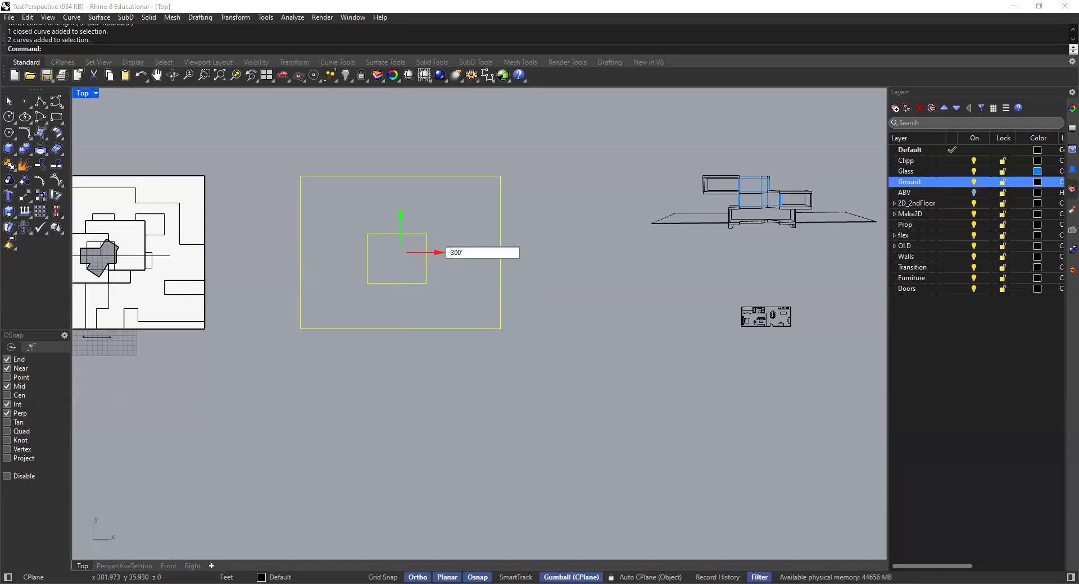
key("Return")
Delete both outline rectangles and return to the PerspectiveSection view.
scroll(327, 235, "up", 4)
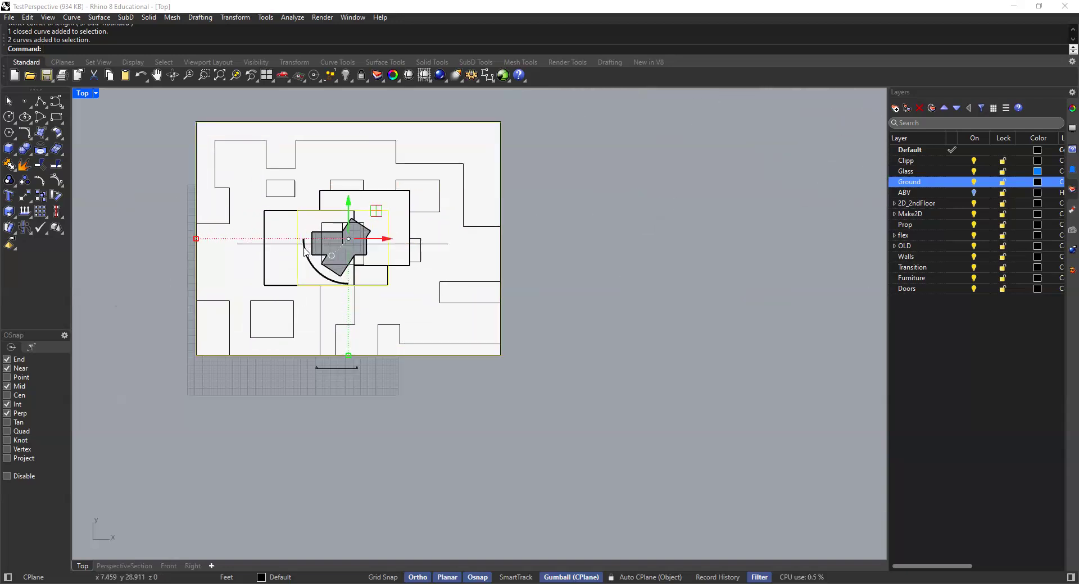
key("Delete")
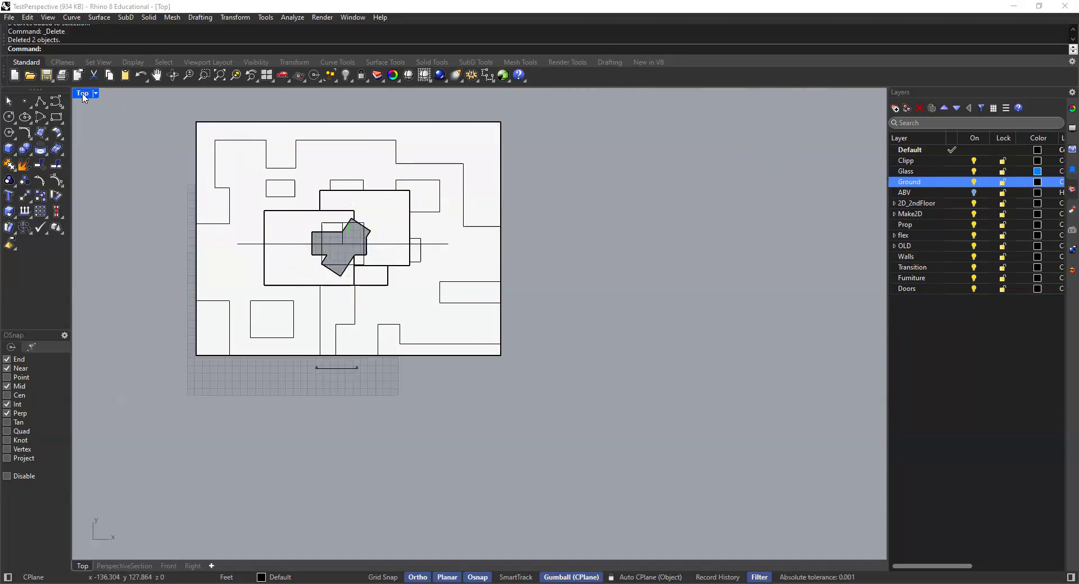
double_click(83, 94)
double_click(502, 100)
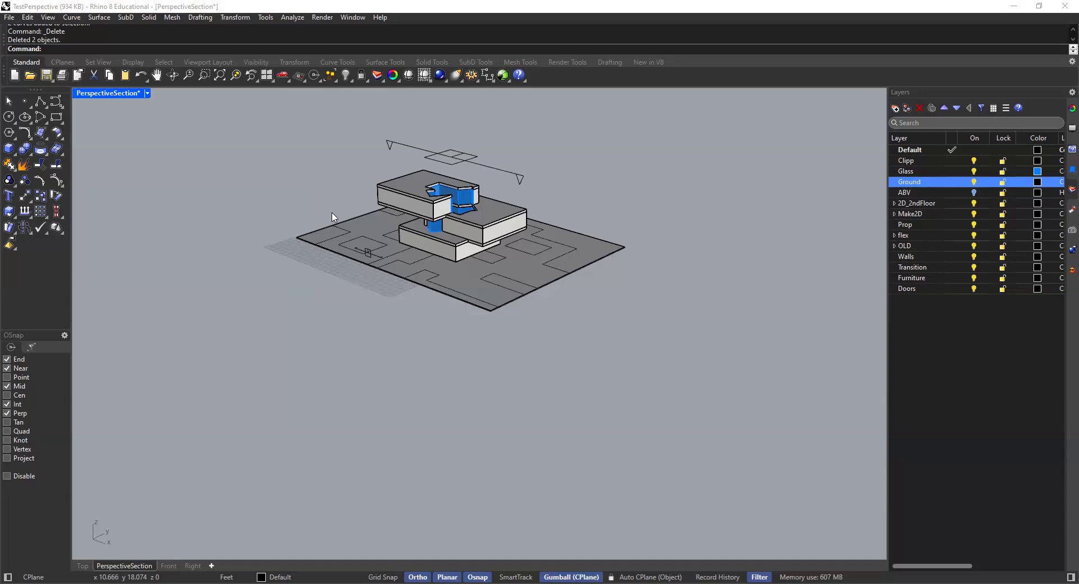
Examine how the lowest building volume's edges and corners meet the site slab, from overall and close-up views.
scroll(497, 193, "up", 3)
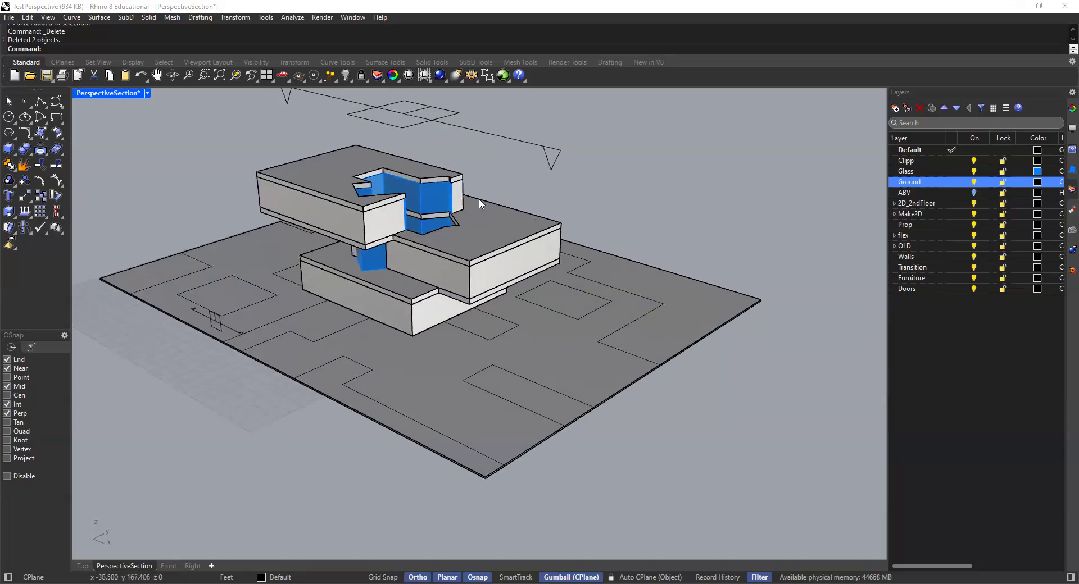
scroll(513, 181, "down", 3)
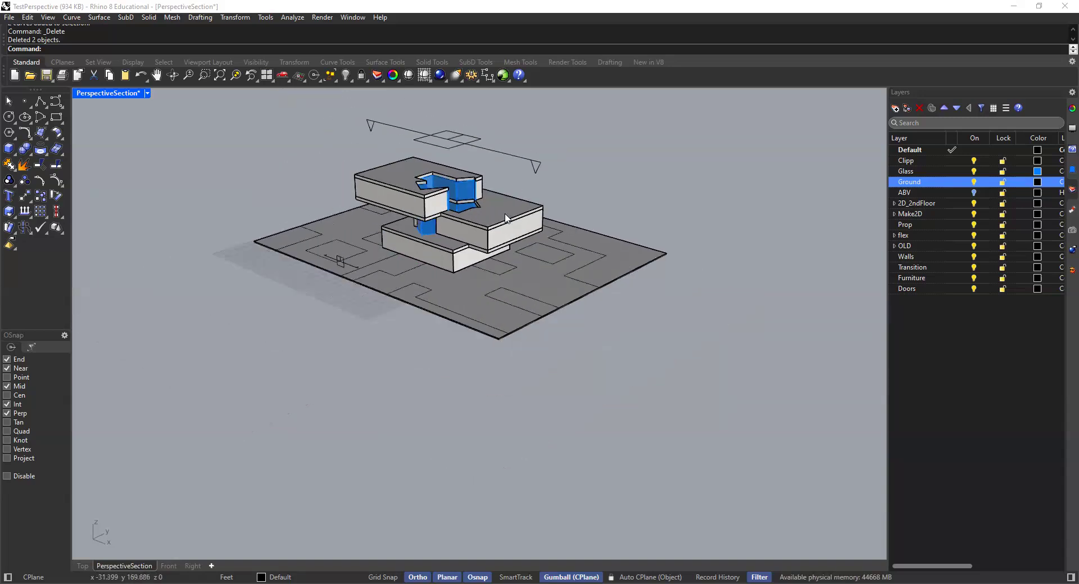
scroll(488, 289, "up", 5)
scroll(488, 290, "down", 2)
scroll(559, 246, "up", 5)
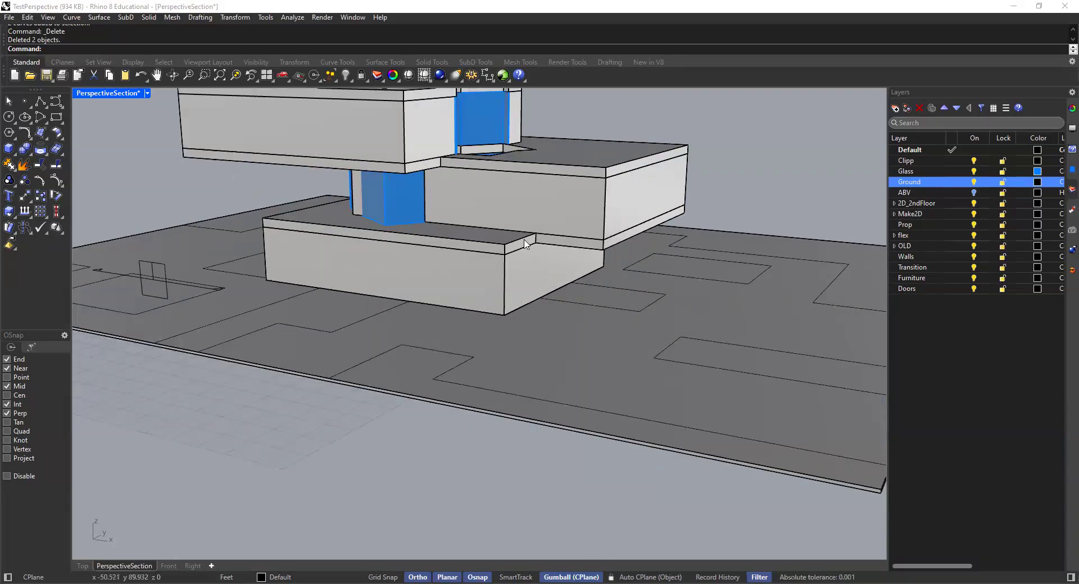
scroll(525, 244, "down", 3)
scroll(573, 281, "up", 6)
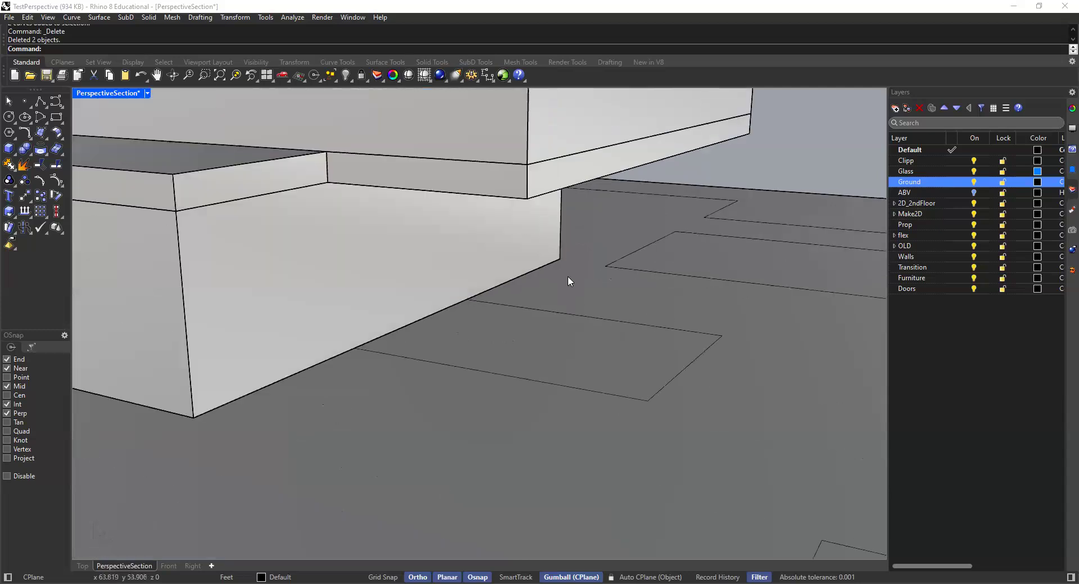
scroll(562, 281, "down", 5)
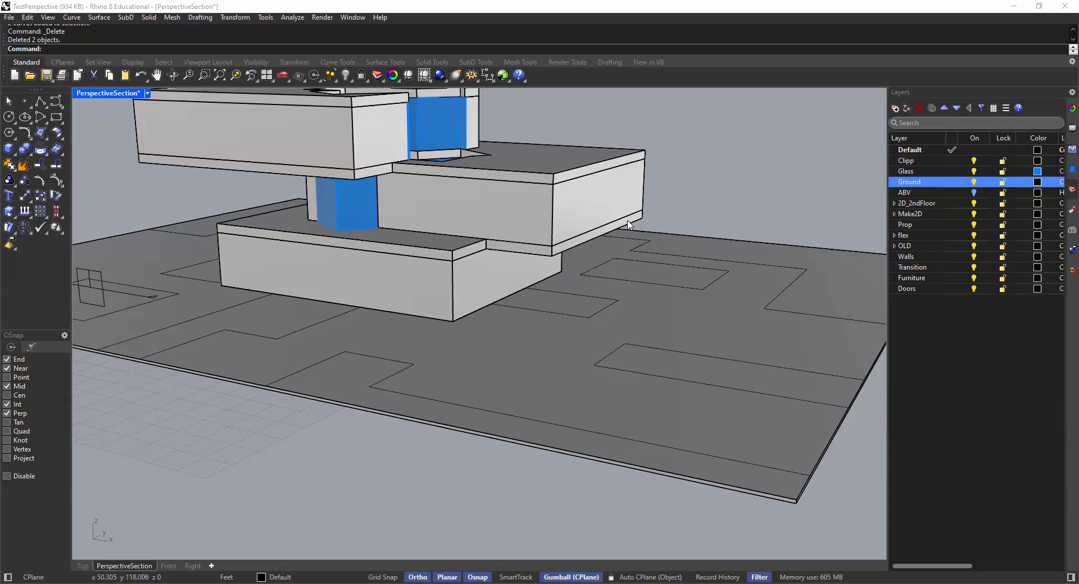
Examine the overhanging volumes and the ground outlines from the building's opposite side, at low and high angles.
right_click_drag(545, 214, 487, 272)
right_click_drag(562, 253, 564, 285)
scroll(500, 320, "up", 5)
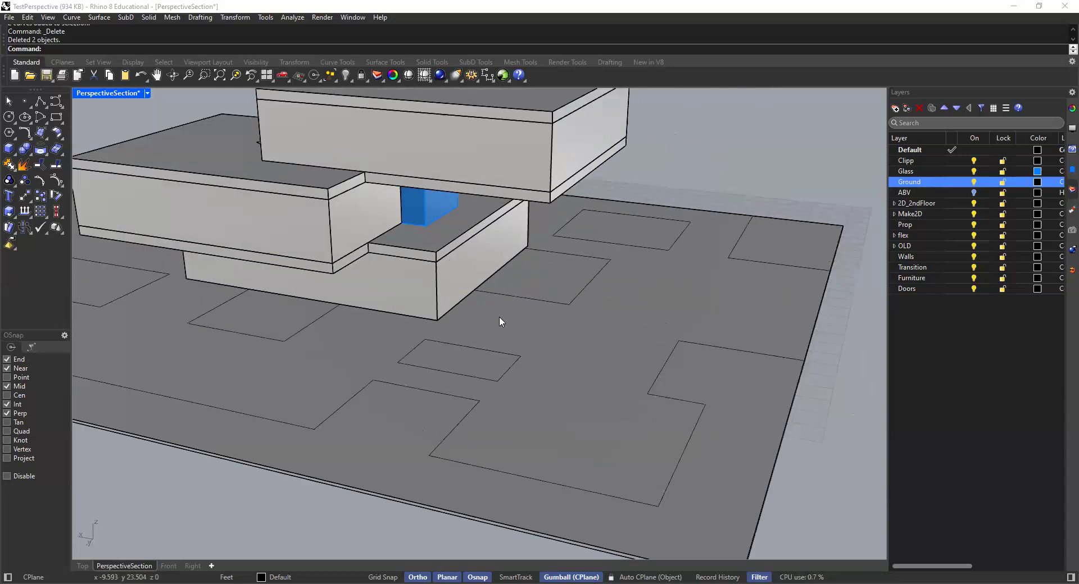
scroll(499, 321, "up", 6)
right_click_drag(433, 356, 475, 372)
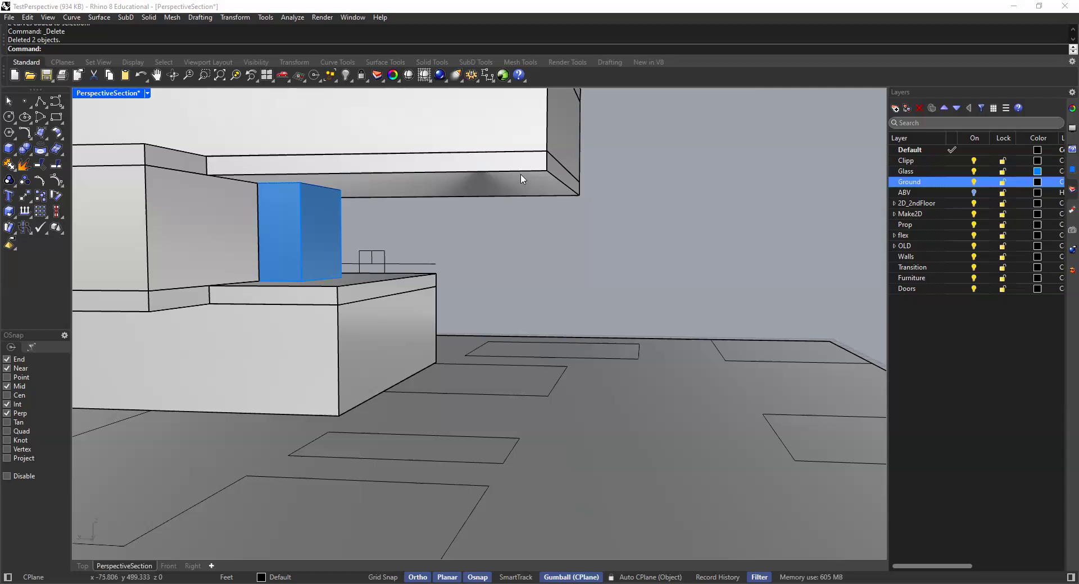
scroll(525, 234, "down", 6)
right_click_drag(552, 244, 513, 251)
right_click_drag(675, 240, 618, 332)
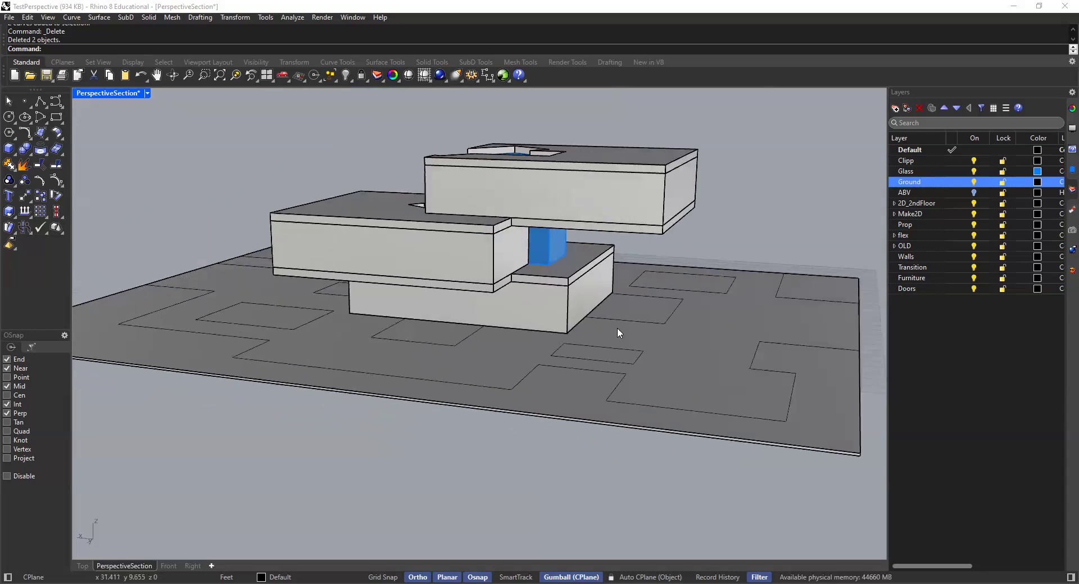
right_click_drag(692, 261, 629, 284)
scroll(480, 381, "up", 4)
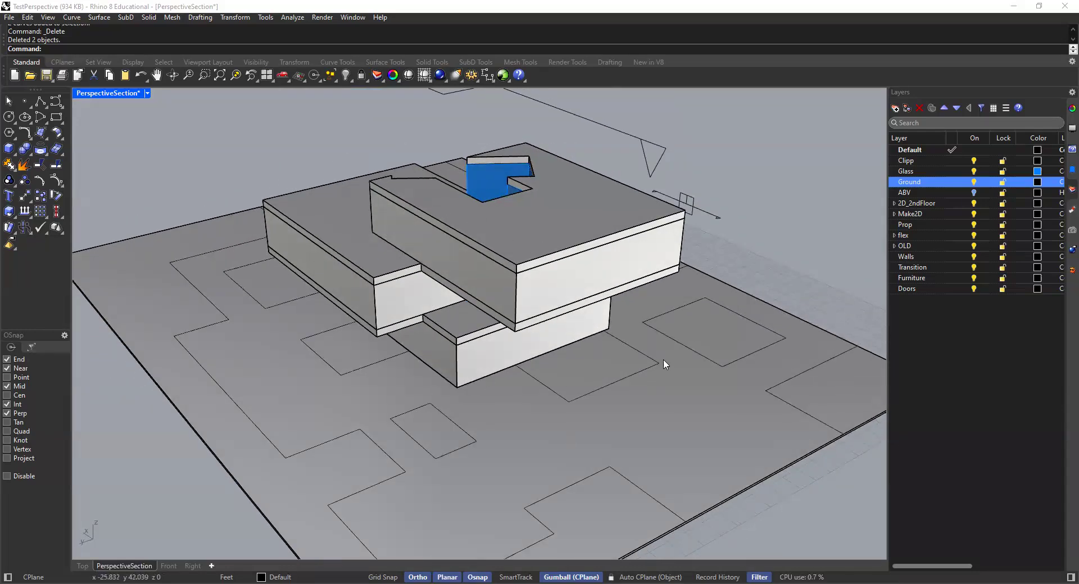
scroll(616, 327, "down", 2)
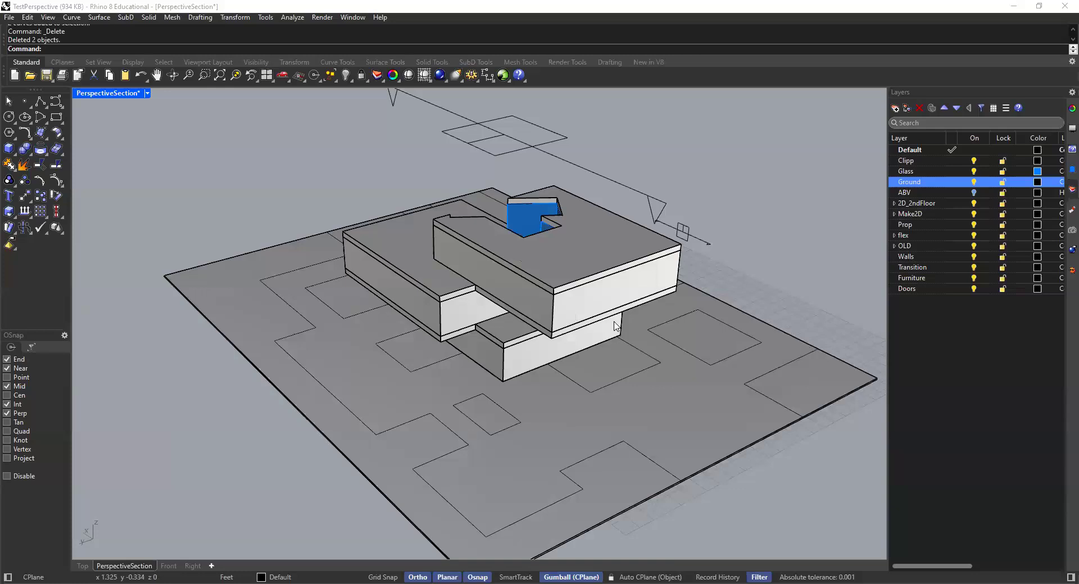
Copy the floor slabs of the two overhanging volumes from the middle volume's lower corner straight down to about ground level.
right_click_drag(504, 364, 646, 354)
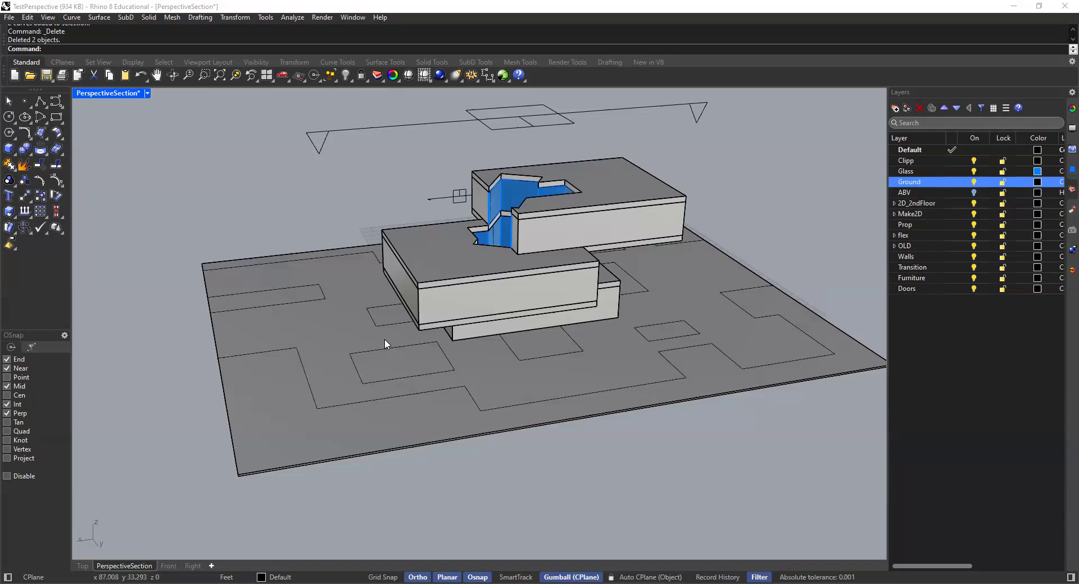
right_click_drag(450, 329, 694, 212)
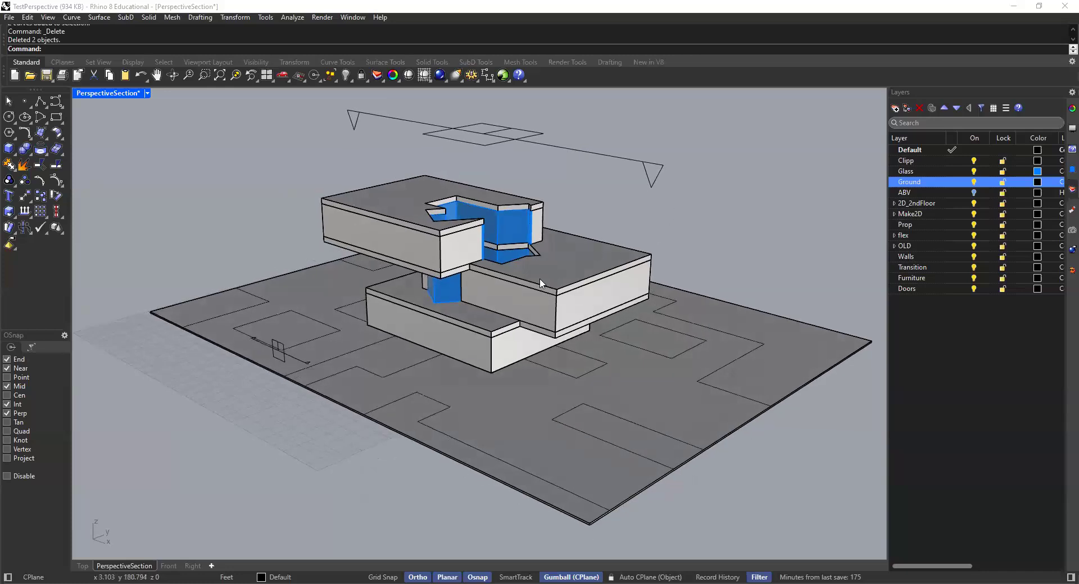
scroll(550, 325, "up", 5)
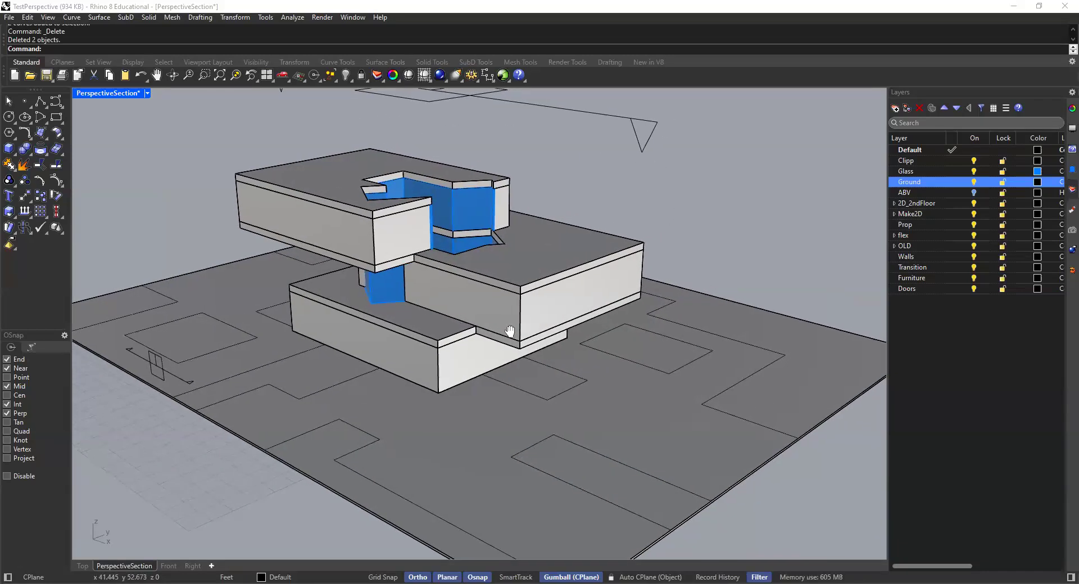
left_click(491, 309)
right_click_drag(490, 309, 394, 270)
left_click(323, 245, "shift")
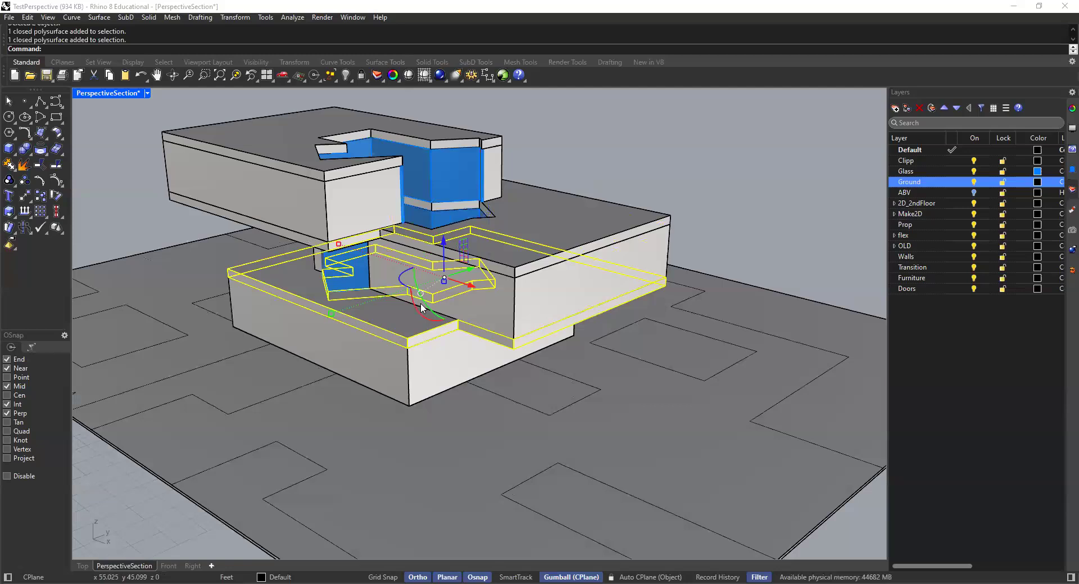
left_click_drag(320, 242, 413, 262)
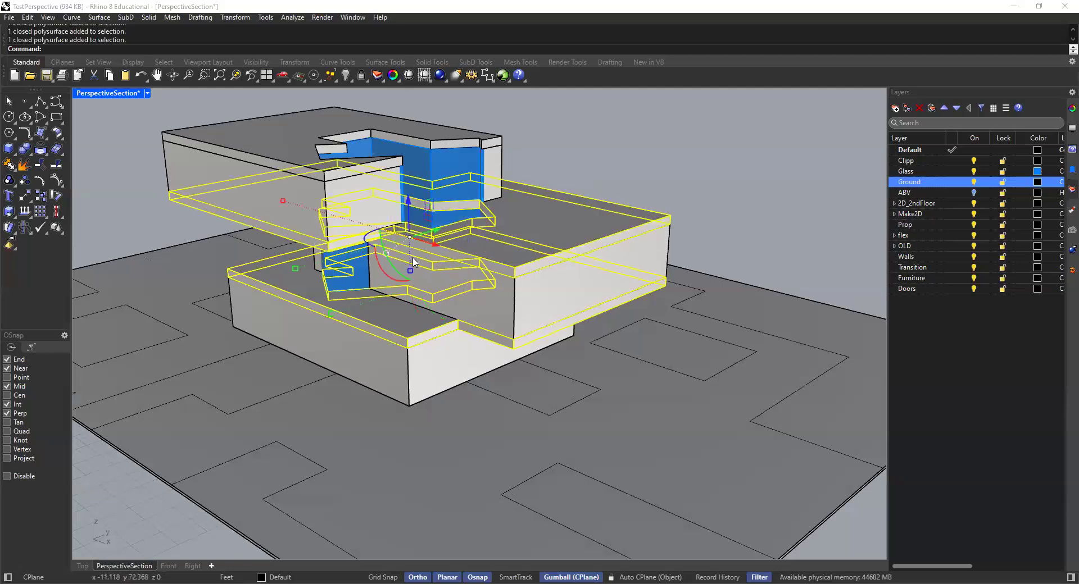
type("copy")
key("Return")
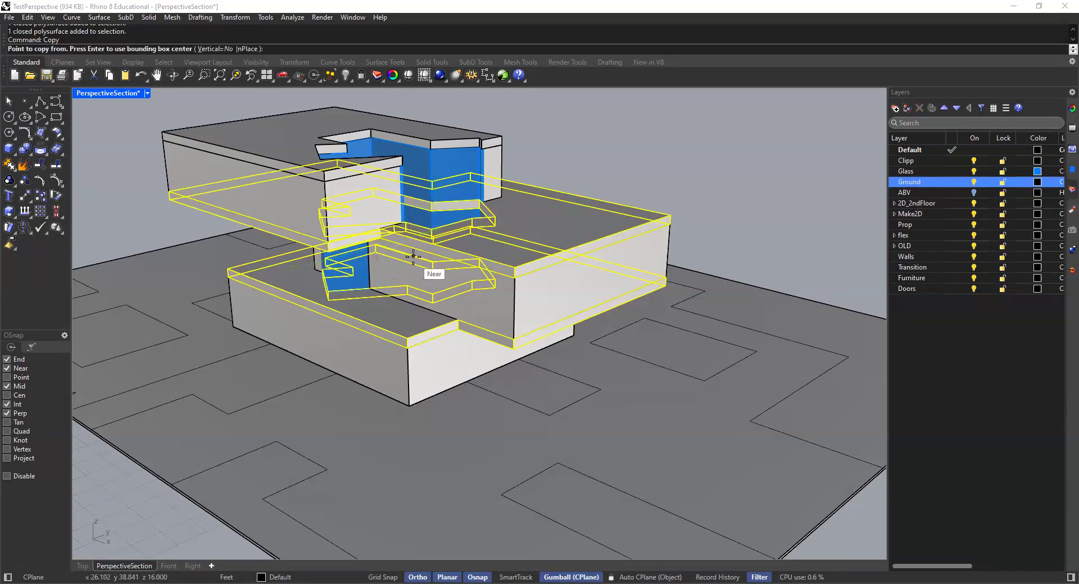
left_click(513, 349)
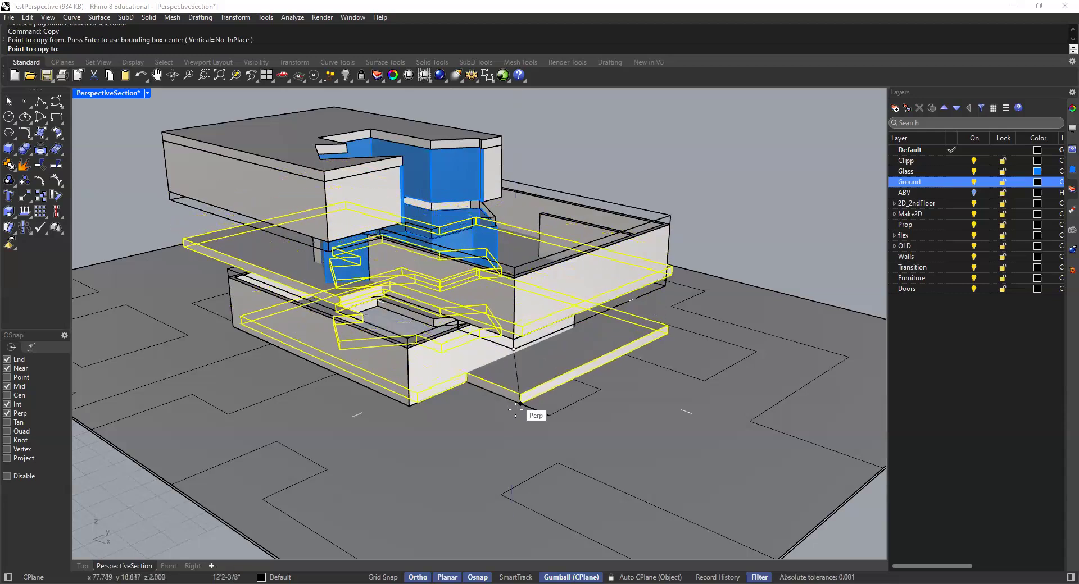
scroll(515, 411, "down", 5)
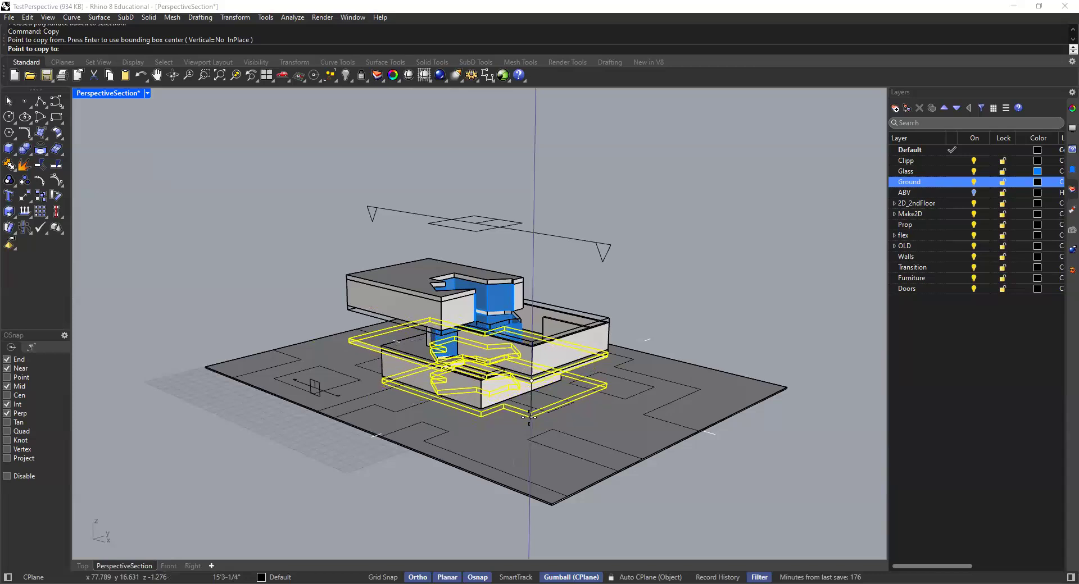
left_click(529, 417)
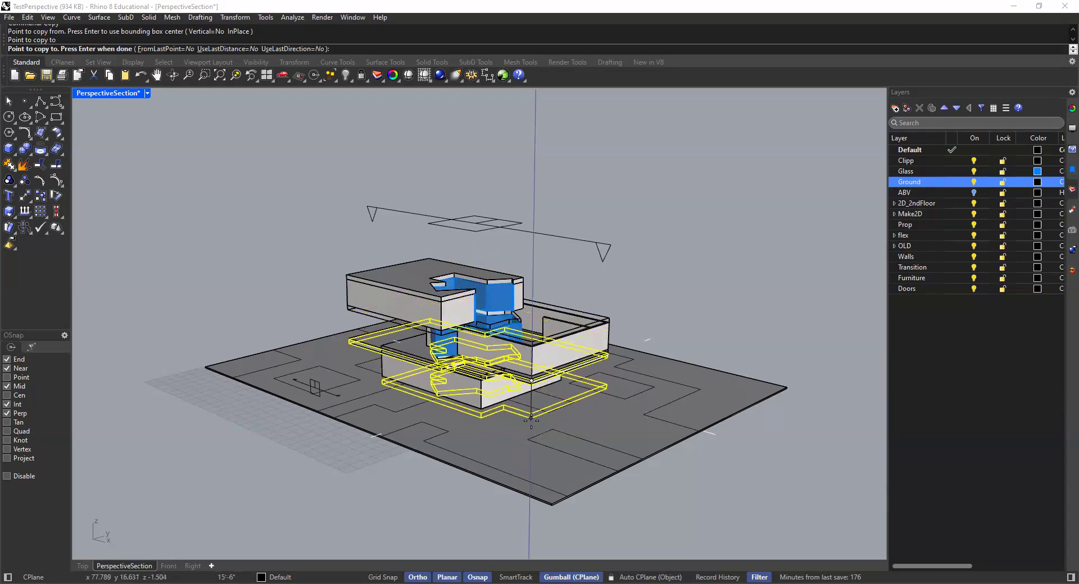
Place several more copies of both floor slabs along the same vertical line and finish copying.
left_click(531, 421)
left_click(535, 424)
left_click(535, 427)
scroll(535, 424, "down", 4)
right_click_drag(537, 425, 568, 402)
scroll(565, 401, "up", 4)
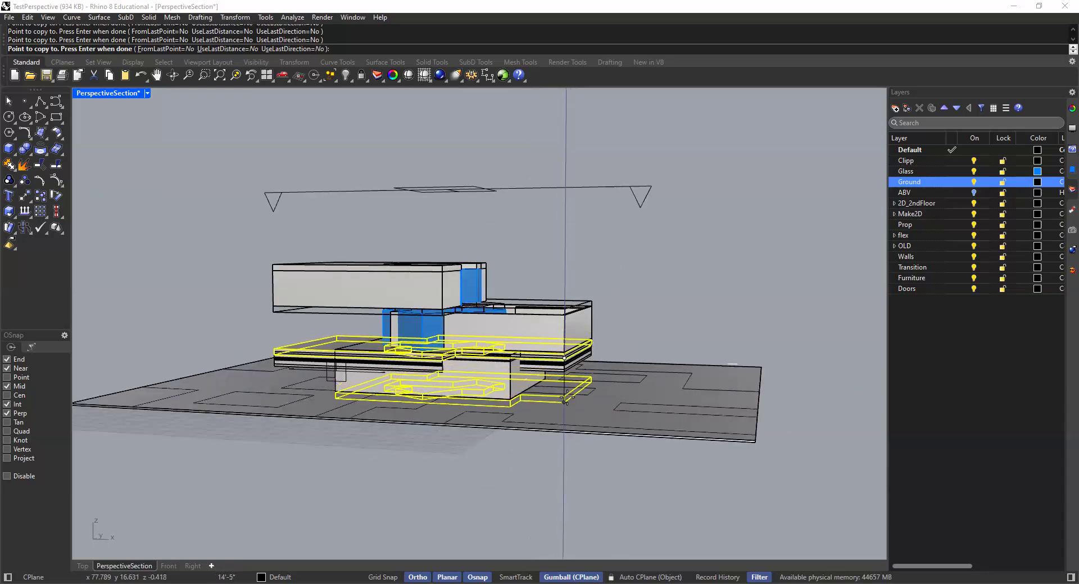
scroll(564, 401, "up", 5)
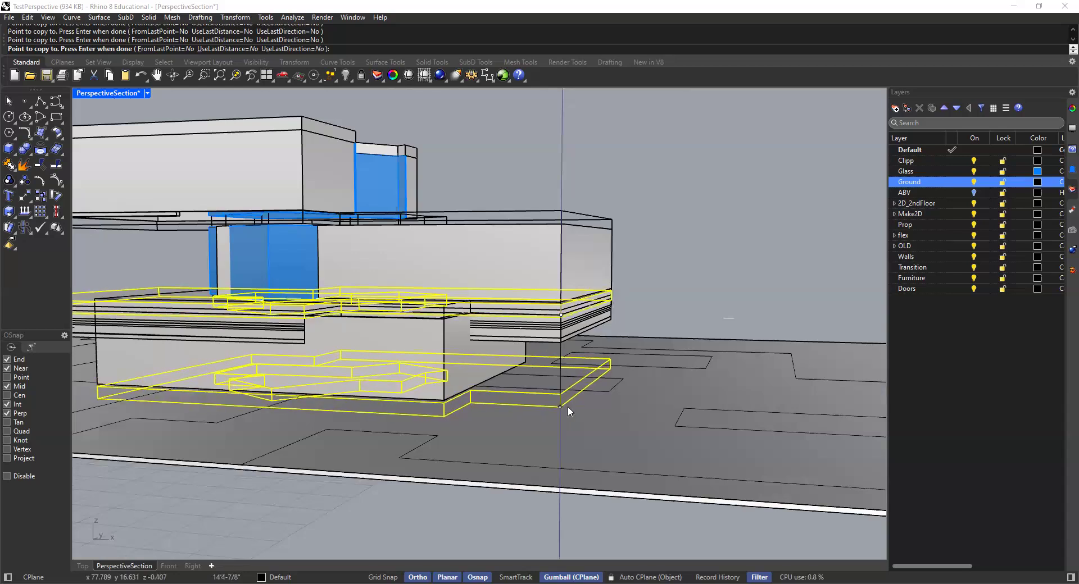
left_click(560, 214)
key("Return")
key("Escape")
Delete the stacked slab copies below the overhanging volume, and undo both that deletion and the slab copying.
scroll(618, 316, "up", 5)
left_click(611, 323)
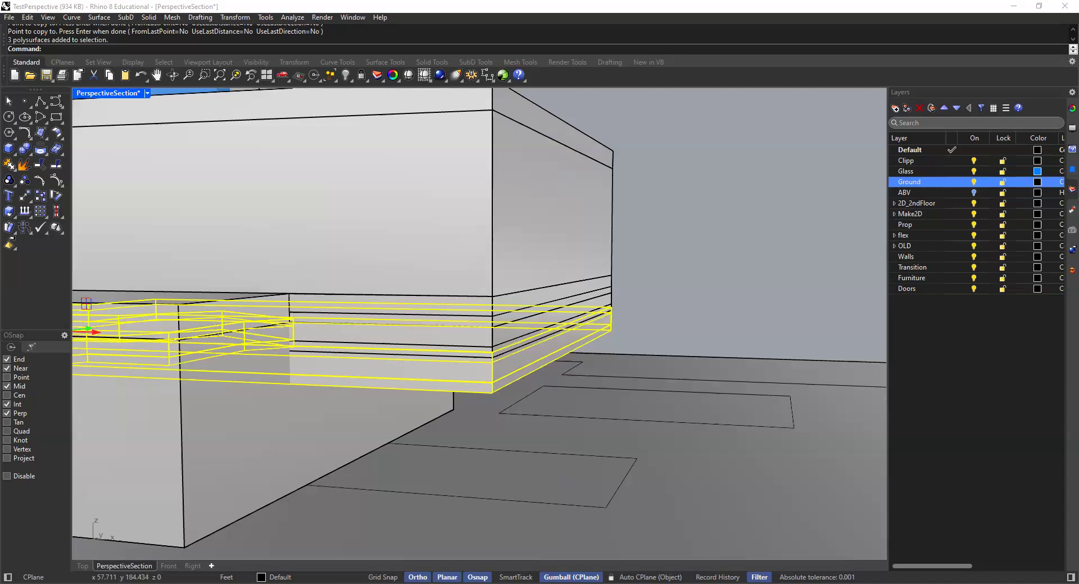
key("Delete")
key("ctrl+z")
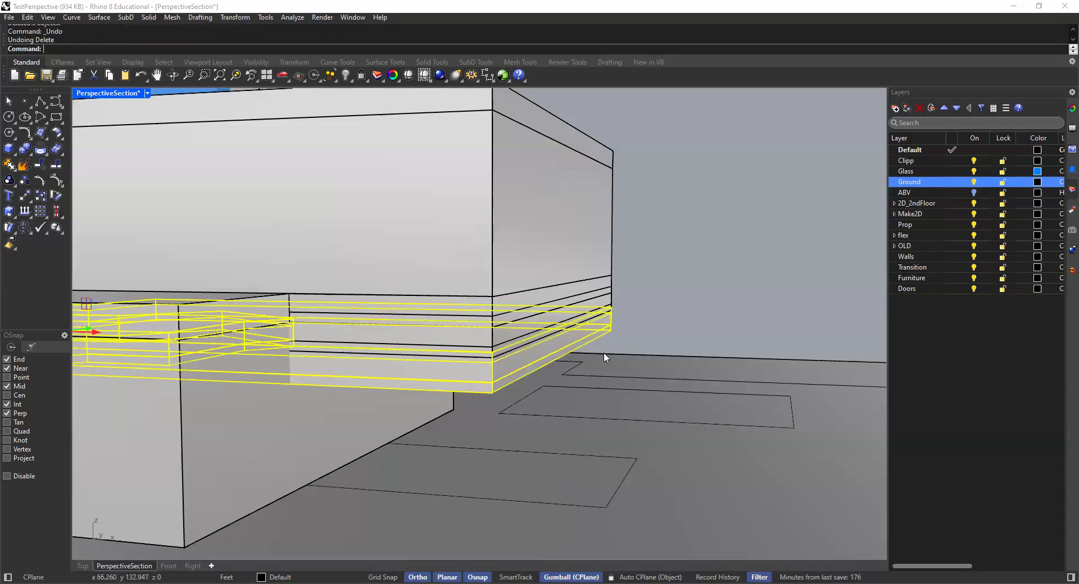
key("ctrl+z")
key("ctrl+z")
left_click(642, 316)
Examine the overhanging volumes and their lower edges from several angles, ending close to the middle volume's bottom corner.
scroll(641, 315, "down", 7)
scroll(643, 318, "down", 8)
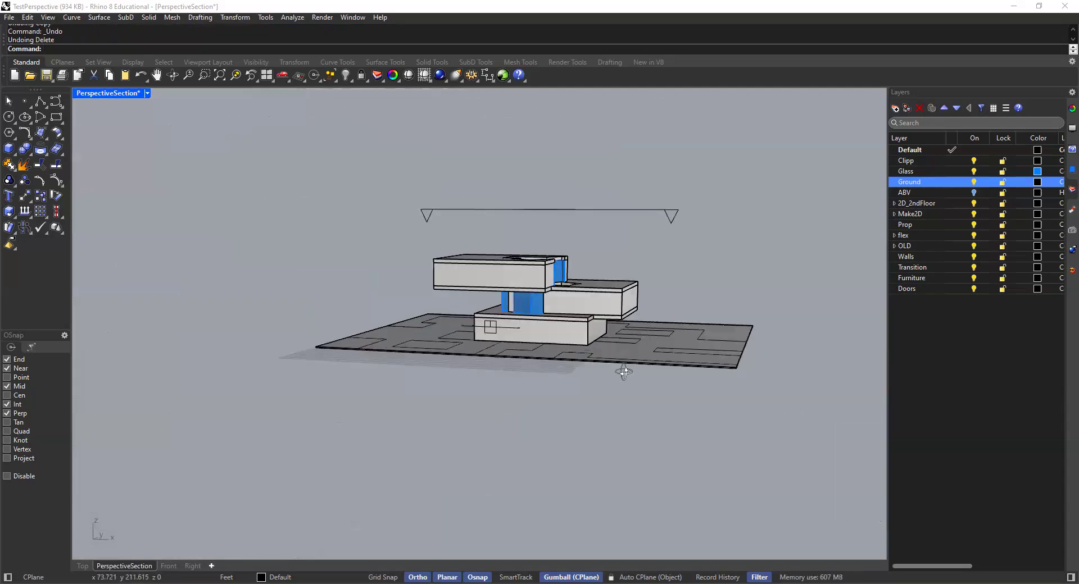
right_click_drag(624, 372, 587, 388)
scroll(583, 387, "up", 6)
right_click_drag(526, 406, 373, 302)
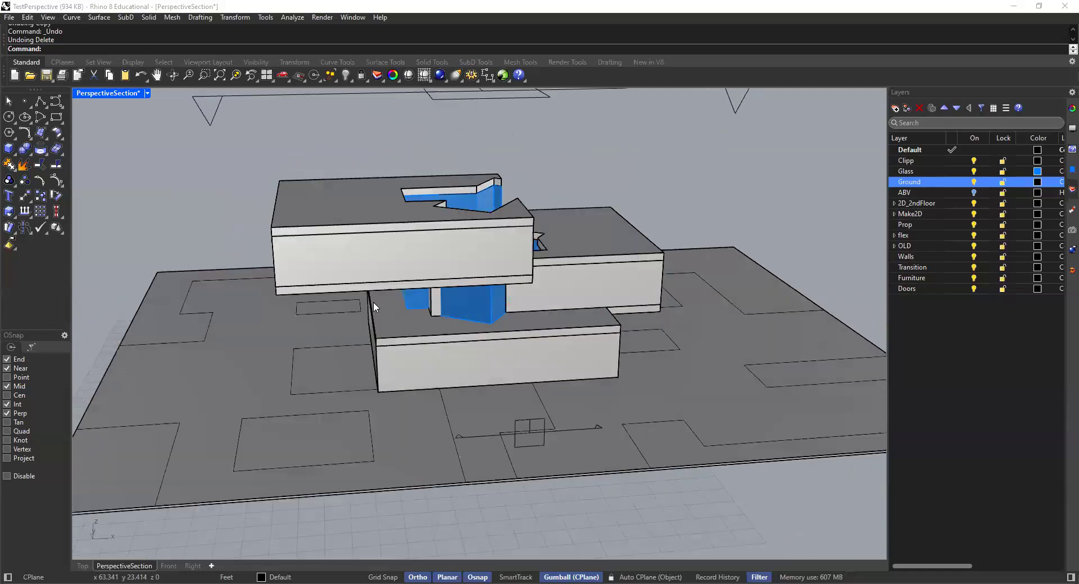
right_click_drag(611, 255, 503, 363)
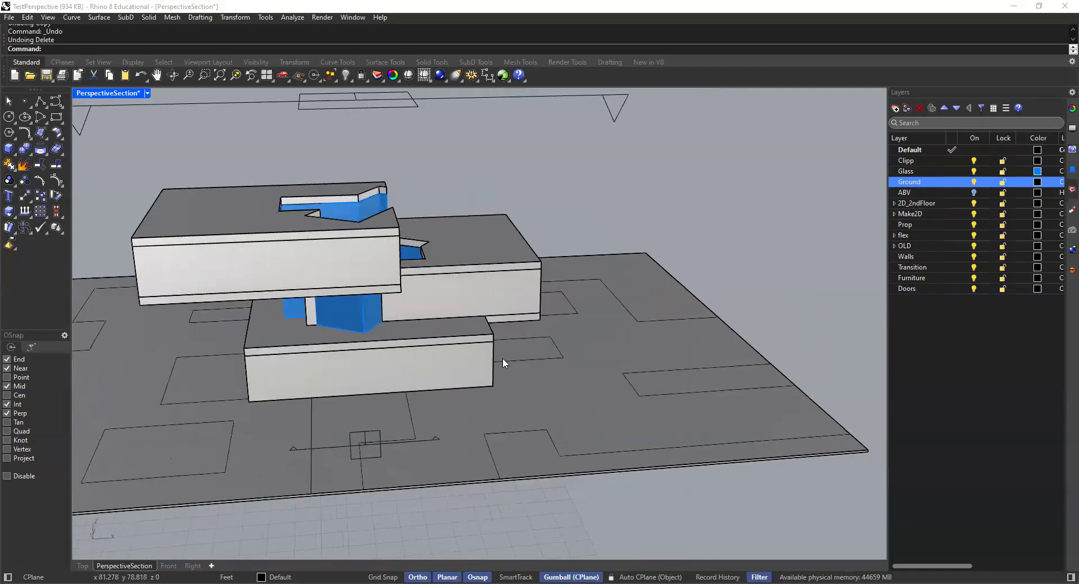
right_click_drag(544, 315, 558, 205)
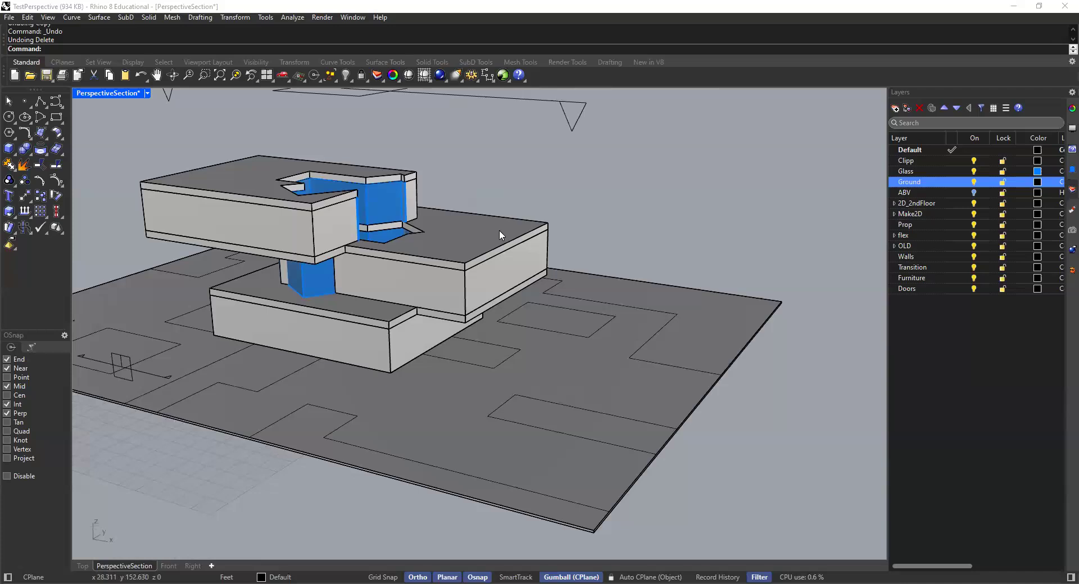
scroll(499, 236, "up", 4)
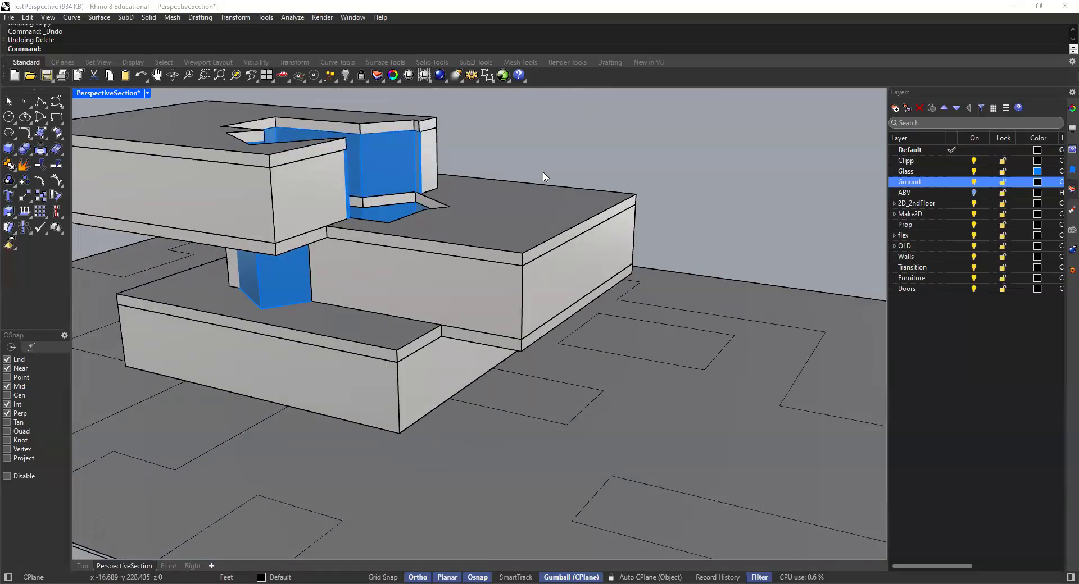
scroll(538, 189, "up", 4)
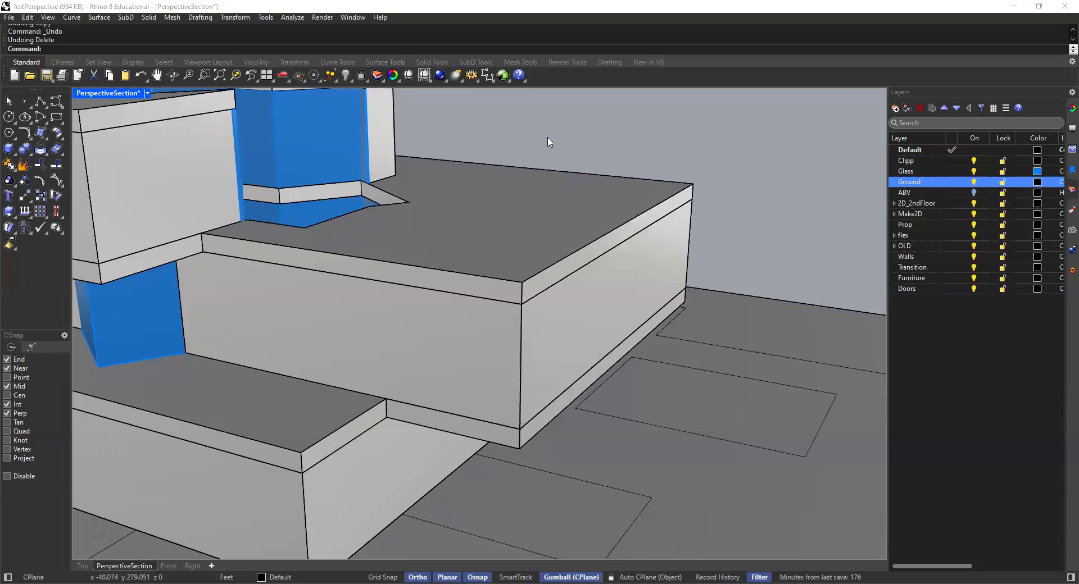
Start duplicating edges with DupEdge and pick the exposed bottom edges of the middle overhanging volume.
type("upEdge")
key("Return")
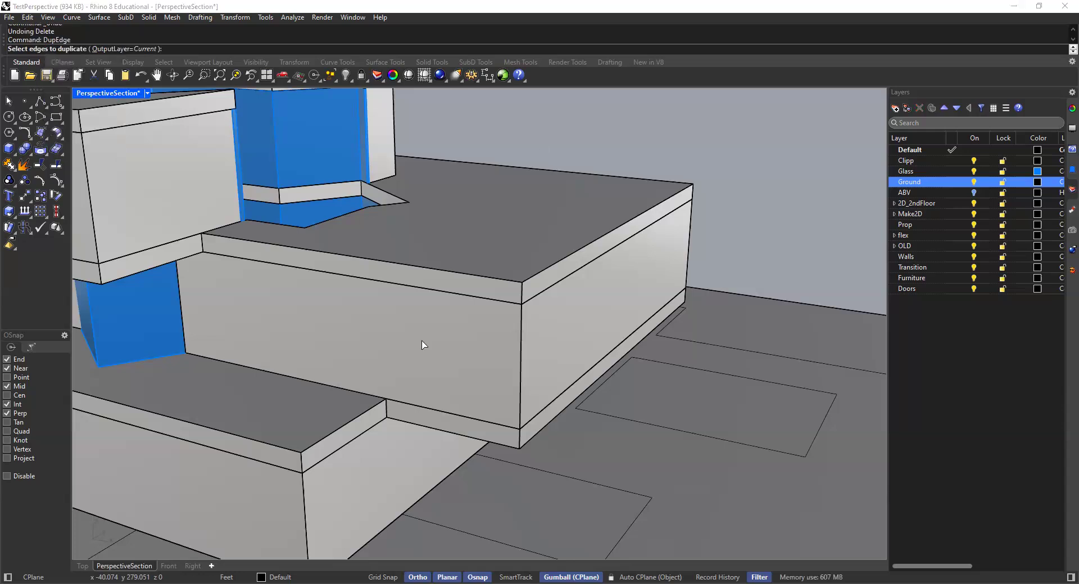
left_click(424, 429)
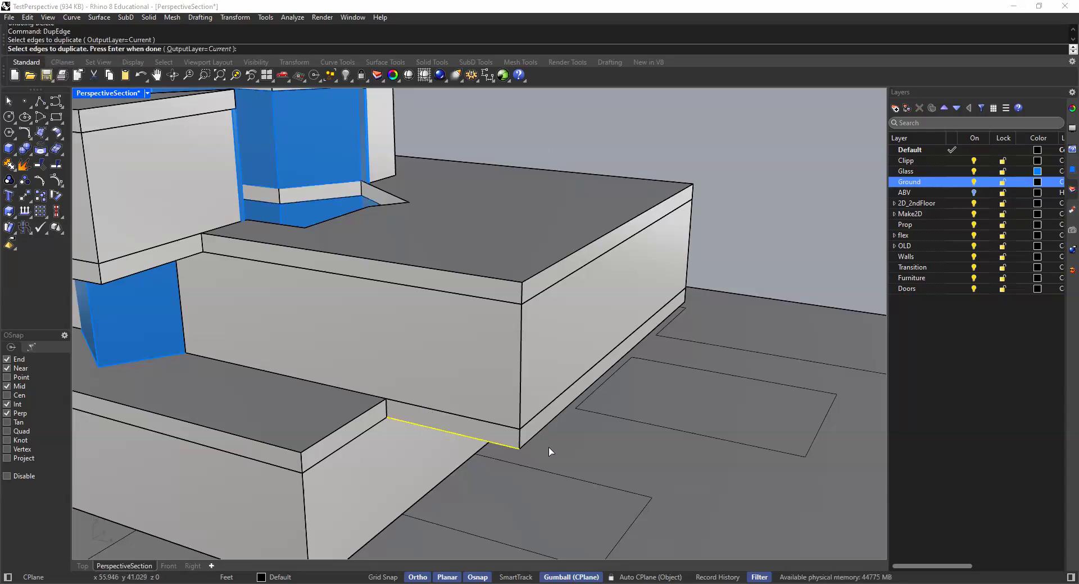
scroll(612, 357, "down", 5)
right_click_drag(612, 356, 441, 410)
scroll(405, 393, "up", 5)
left_click(483, 382)
scroll(484, 383, "down", 6)
right_click_drag(445, 368, 497, 373)
scroll(483, 404, "up", 4)
left_click(484, 406)
Add the bottom edges of the top overhanging volume to the DupEdge selection and create the edge curves.
scroll(496, 409, "down", 5)
scroll(483, 391, "up", 5)
left_click(586, 393)
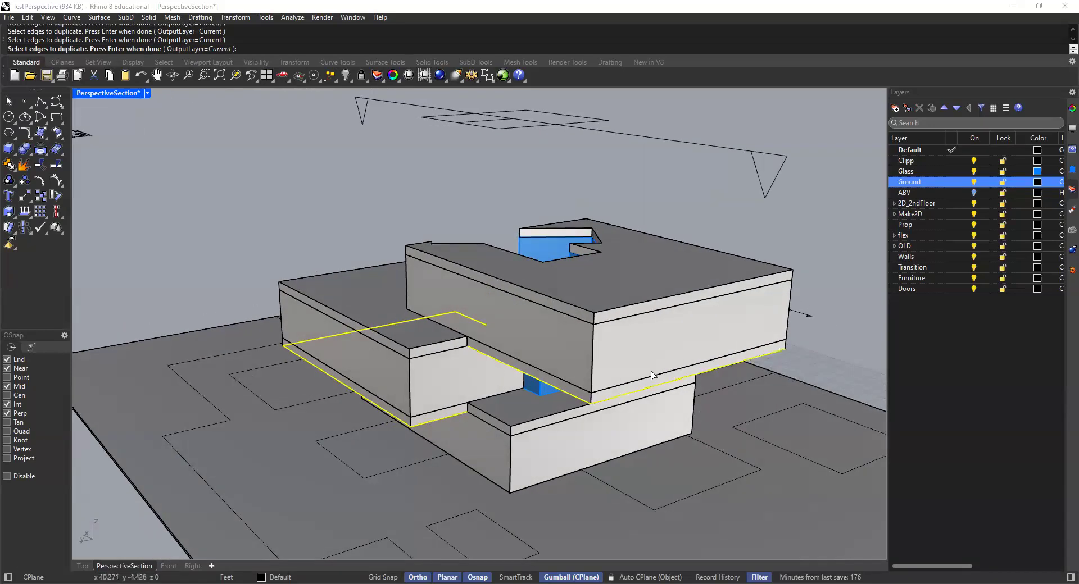
scroll(654, 376, "down", 5)
right_click_drag(533, 362, 372, 333)
scroll(479, 361, "up", 5)
scroll(371, 333, "up", 4)
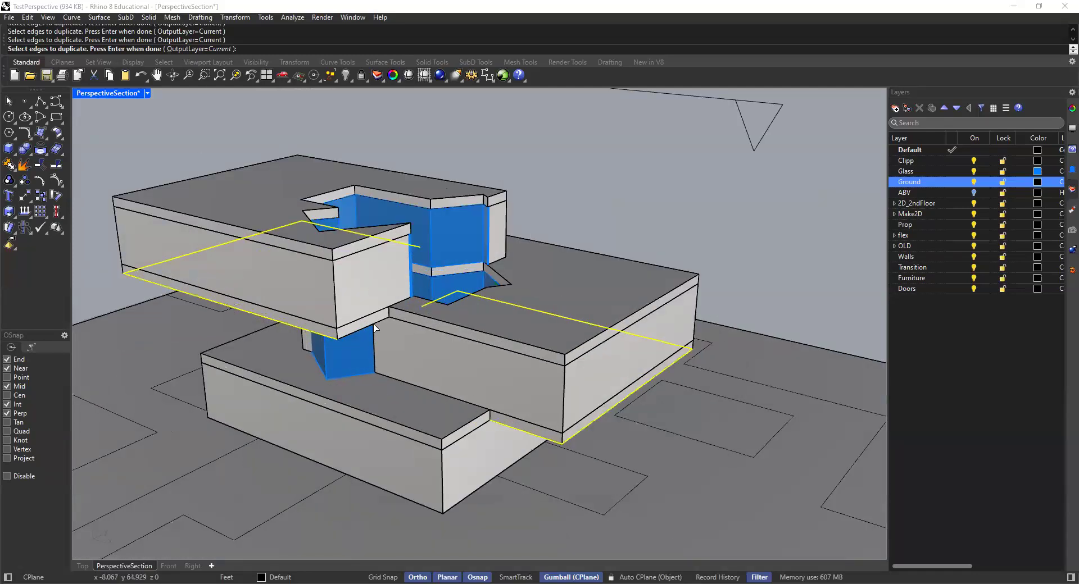
scroll(402, 354, "down", 3)
scroll(511, 376, "up", 1)
mouse_move(510, 376)
right_mouse_down()
mouse_move(578, 380)
mouse_move(510, 392)
right_mouse_up()
key("Return")
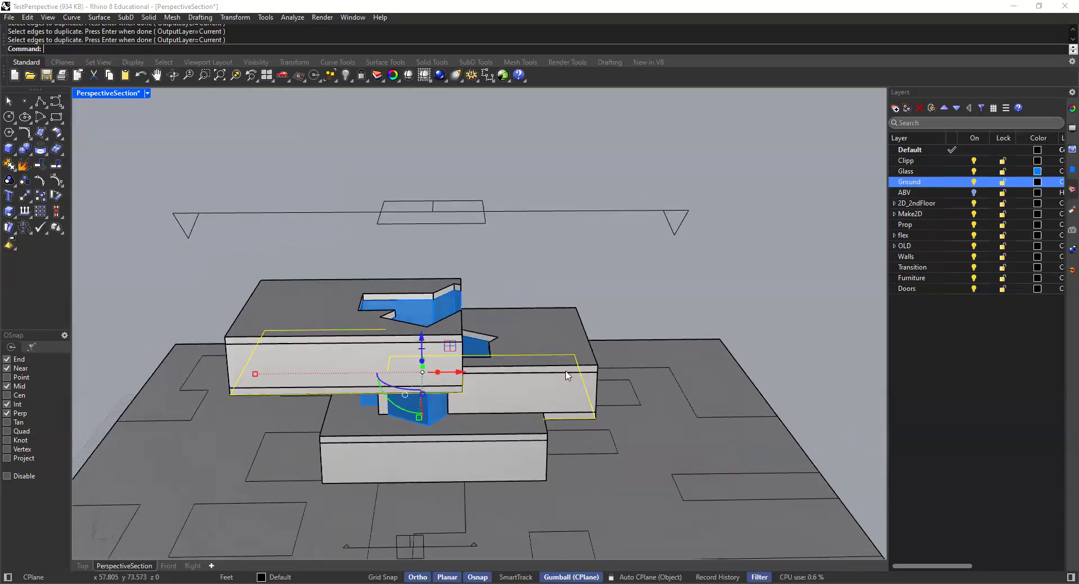
Project the duplicated edge curves onto the construction plane with ProjectToCPlane, deleting the input objects.
right_click_drag(563, 325, 549, 349)
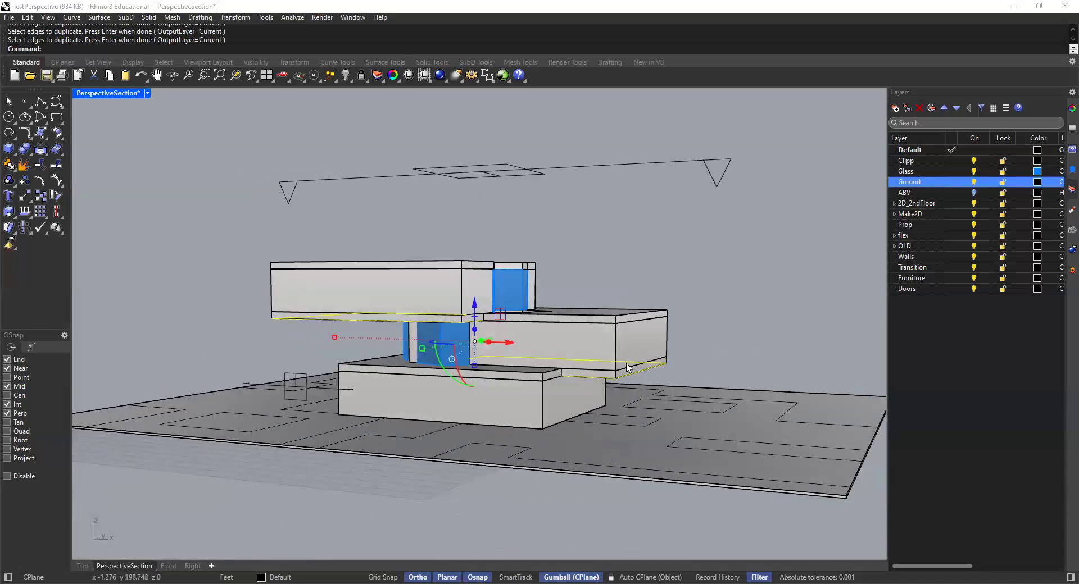
right_click_drag(566, 299, 552, 363)
mouse_move(573, 428)
right_mouse_down()
mouse_move(518, 354)
mouse_move(554, 421)
mouse_move(589, 439)
right_mouse_up()
scroll(590, 441, "up", 6)
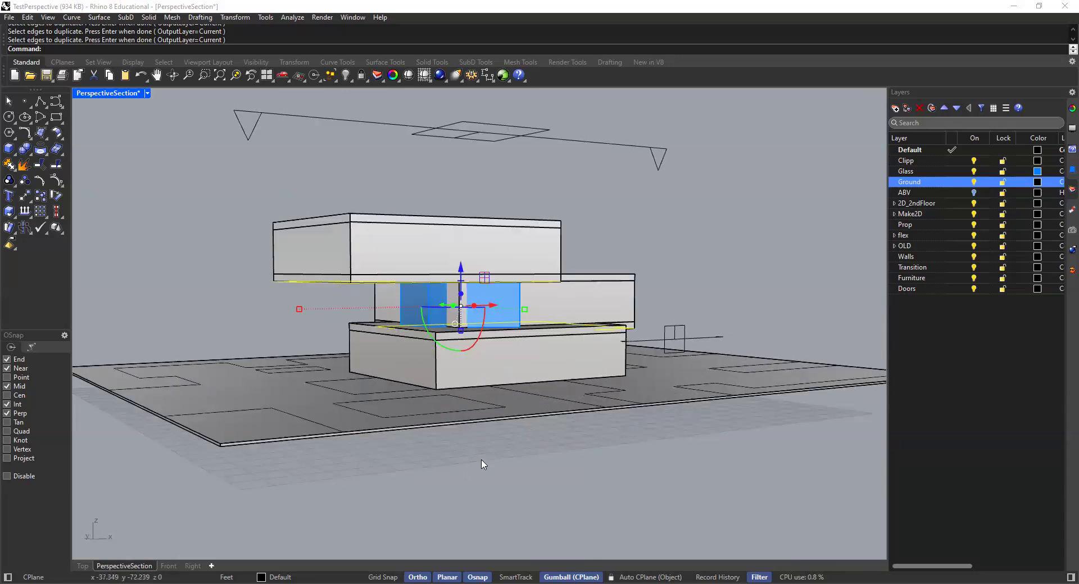
right_click_drag(549, 443, 539, 422)
type("Project")
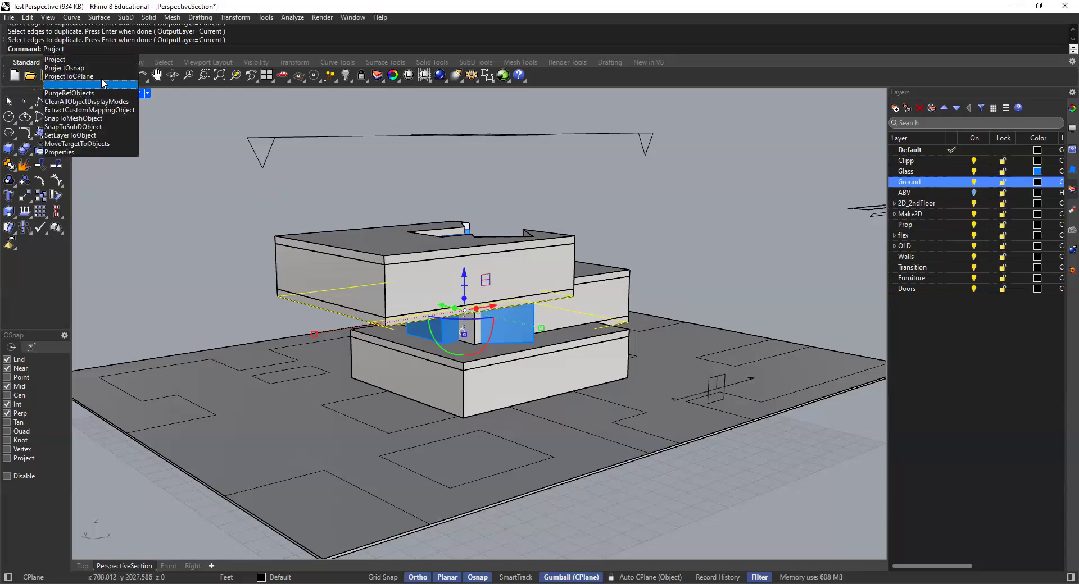
left_click(101, 76)
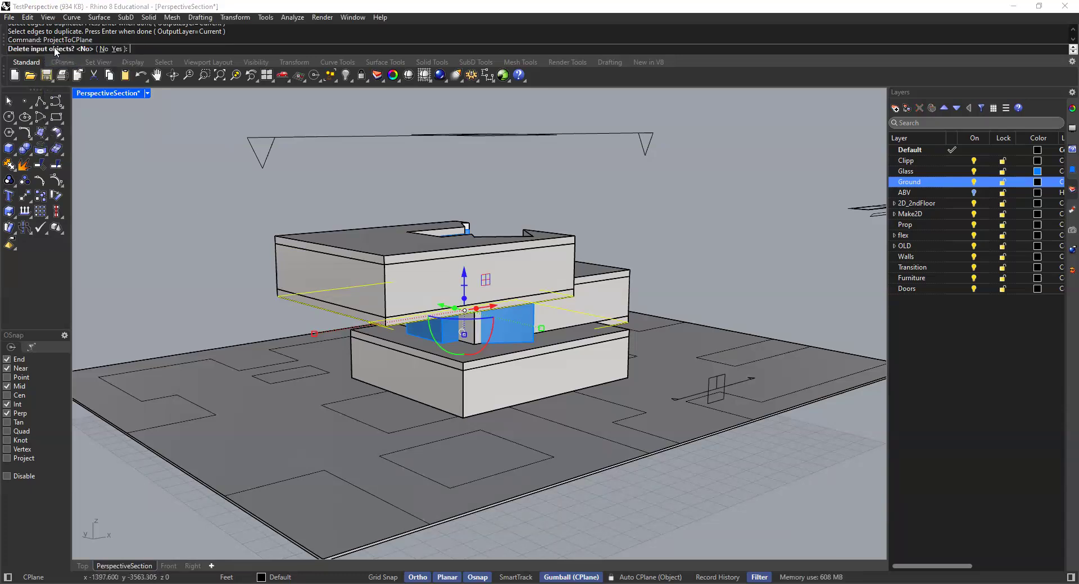
left_click(117, 49)
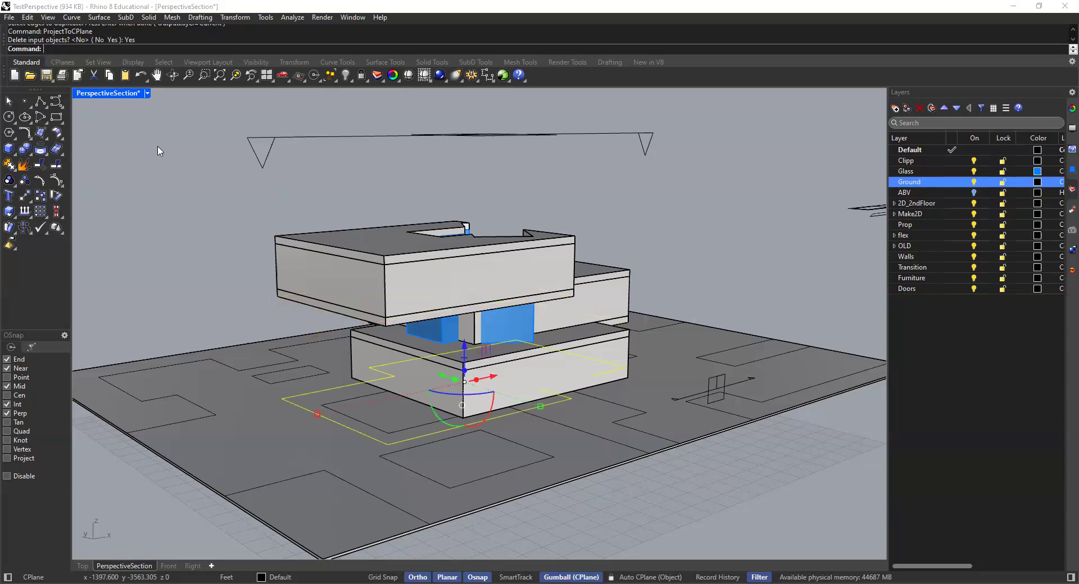
Group the projected overhang outline curves beneath the site slab and select the group.
right_click_drag(624, 455, 412, 398)
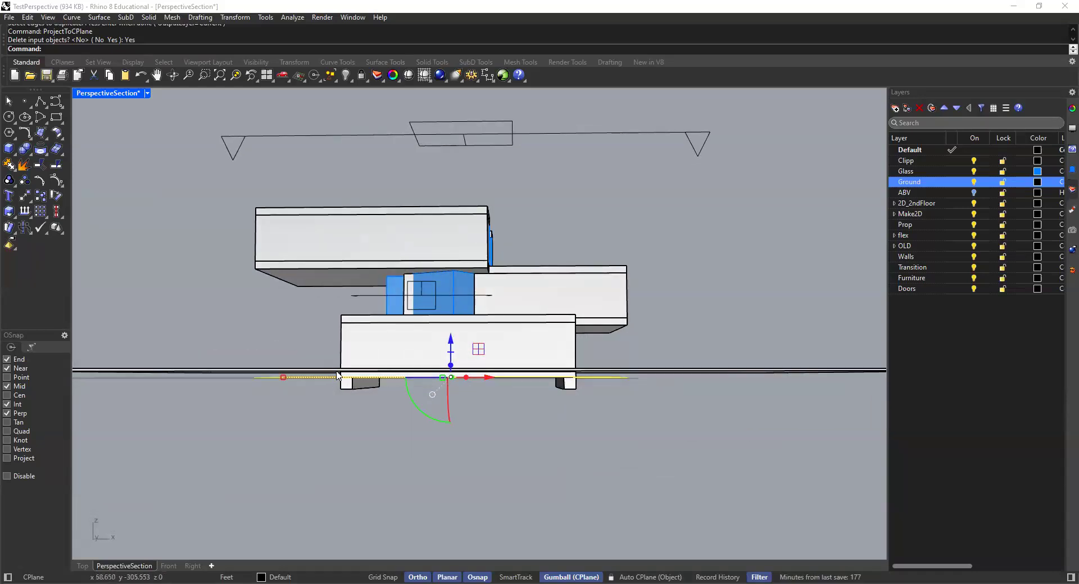
right_click_drag(433, 385, 406, 376)
scroll(370, 399, "up", 2)
type("oup")
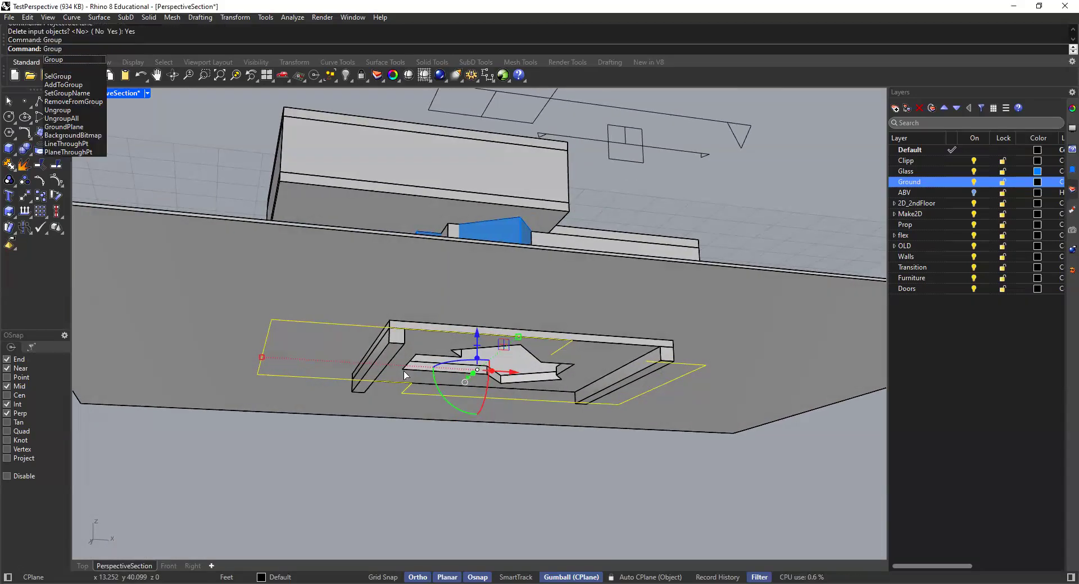
key("Return")
left_click(295, 322)
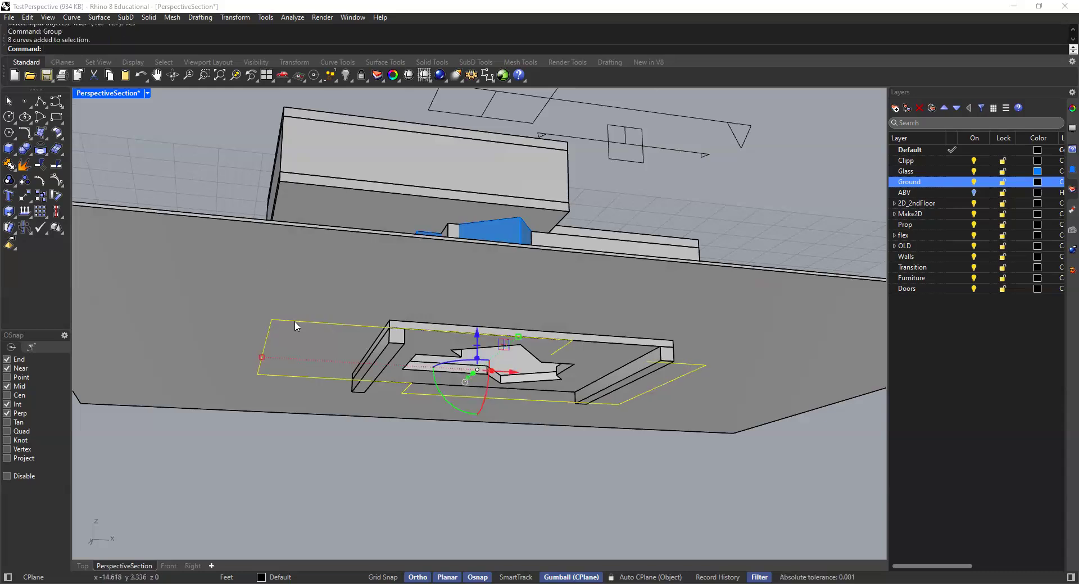
Measure the vertical distance from the projected outlines' level up to the bottom corner of the lowest exposed building volume.
right_click_drag(481, 365, 497, 375)
scroll(496, 375, "up", 5)
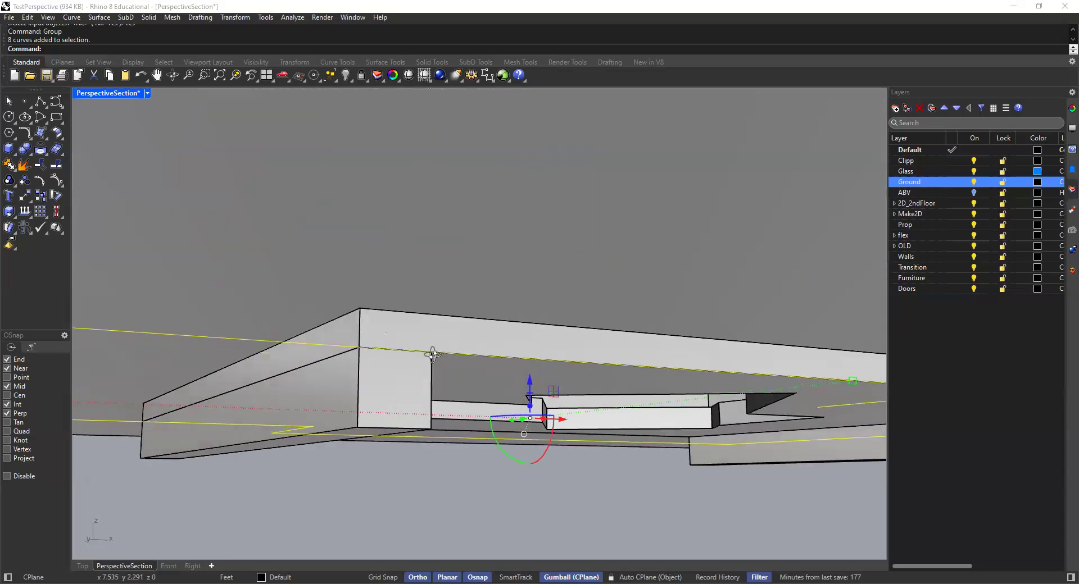
key("Escape")
type("Distance")
key("Return")
left_click(617, 324)
scroll(617, 354, "down", 2)
scroll(618, 357, "up", 3)
scroll(595, 410, "down", 3)
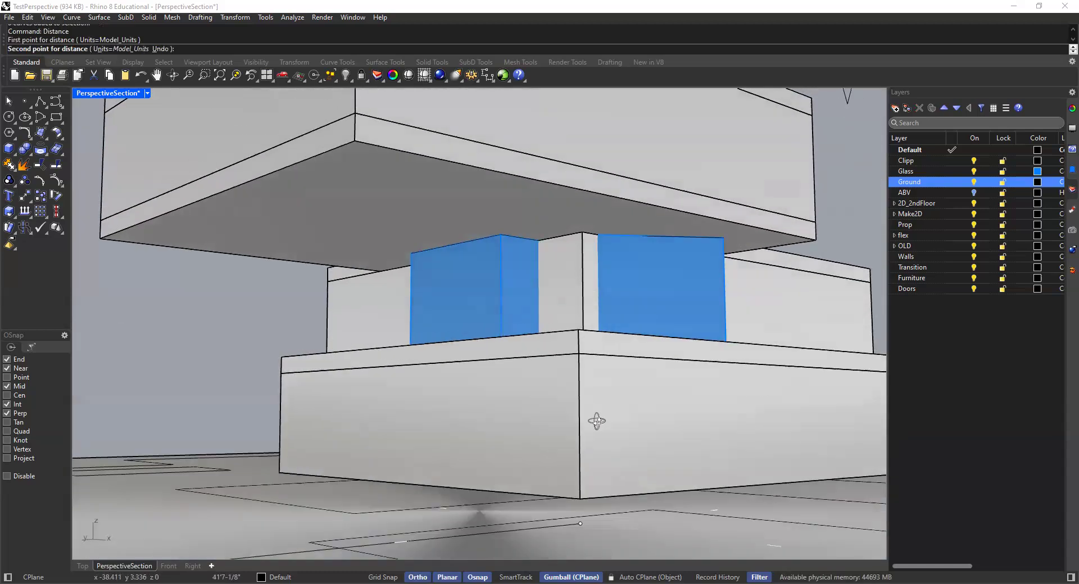
scroll(585, 448, "up", 2)
scroll(578, 475, "up", 1)
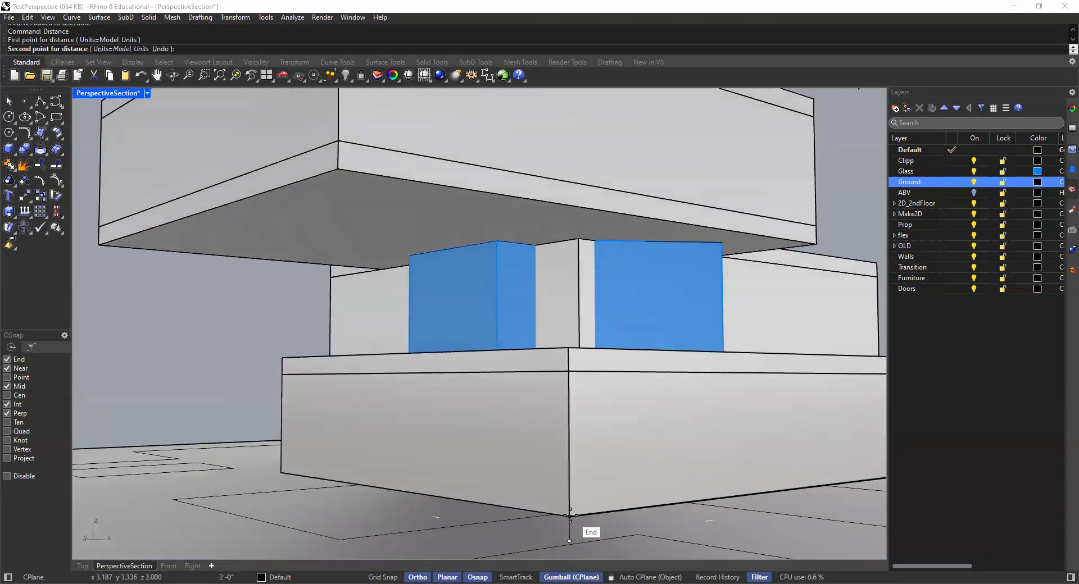
left_click(571, 515)
Move the grouped overhang outline curves up 2 feet from beneath the site slab.
scroll(351, 360, "down", 4)
right_click_drag(421, 379, 430, 396)
left_click(447, 400)
left_click(444, 387)
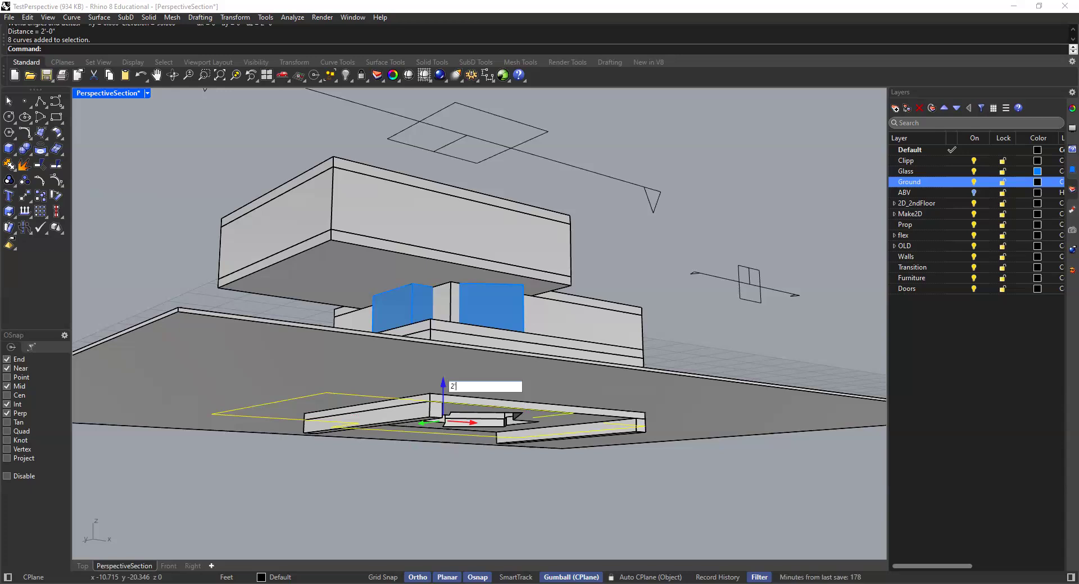
key("Return")
right_click_drag(447, 387, 203, 312)
scroll(354, 346, "up", 3)
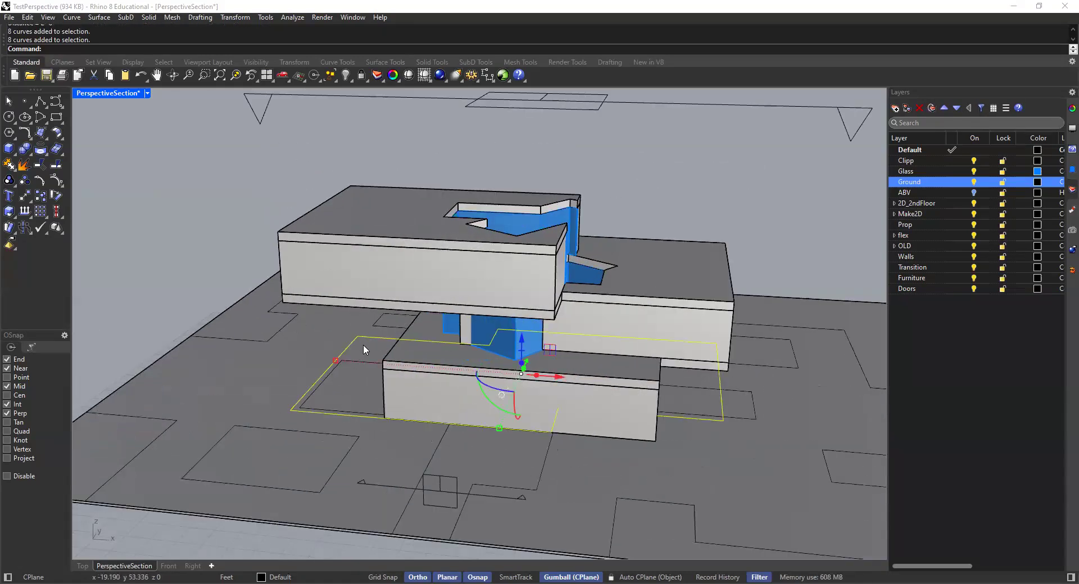
Delete the selected overhang outline curves and turn on the ABV layer.
right_click_drag(367, 340, 260, 318, "shift")
right_click_drag(569, 371, 375, 311)
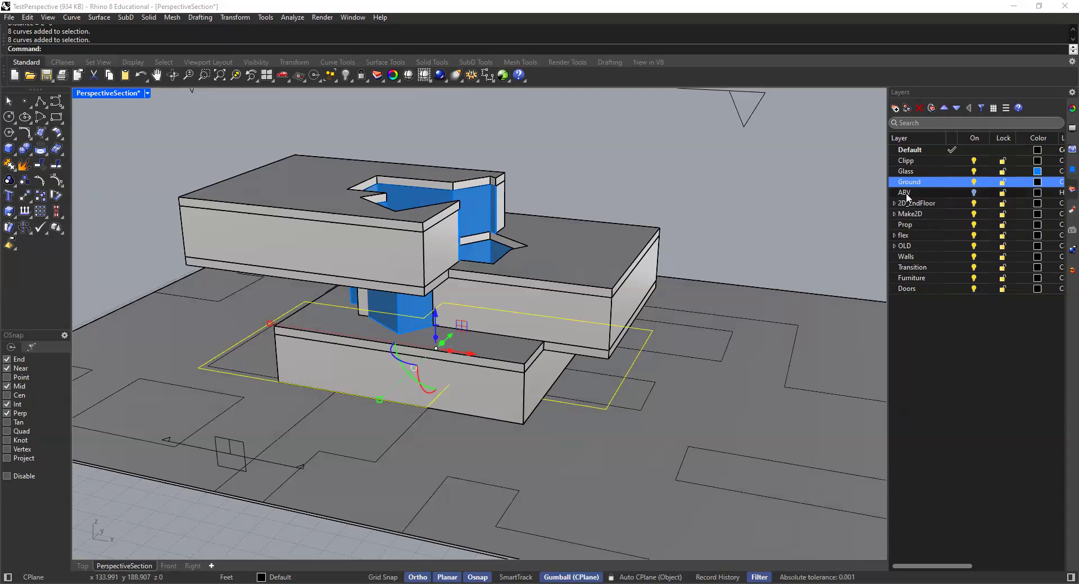
key("Delete")
left_click(972, 196)
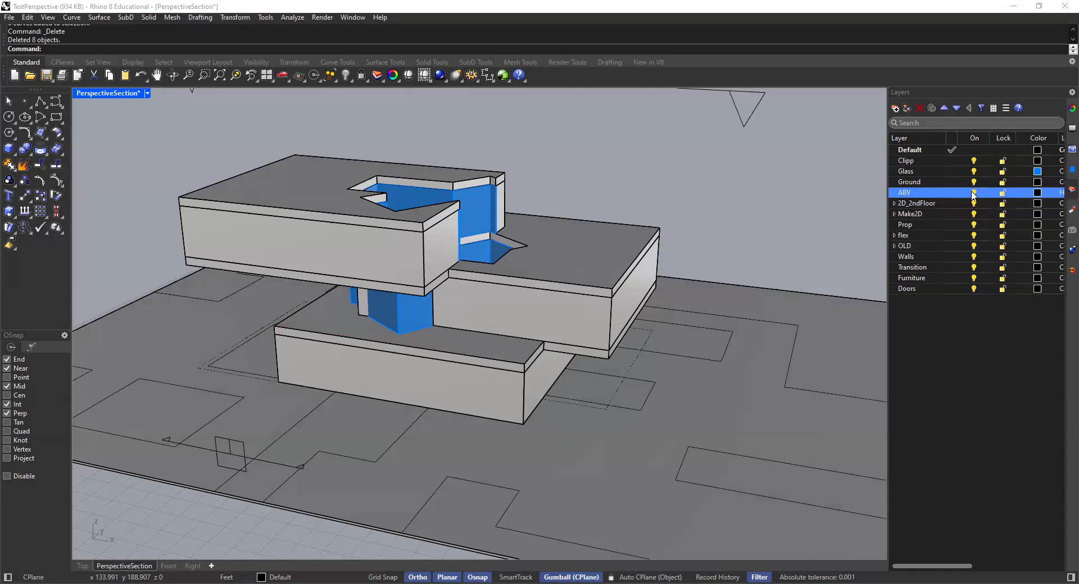
Change the ABV layer's linetype to Continuous and deselect the overhang outline.
left_click(632, 367)
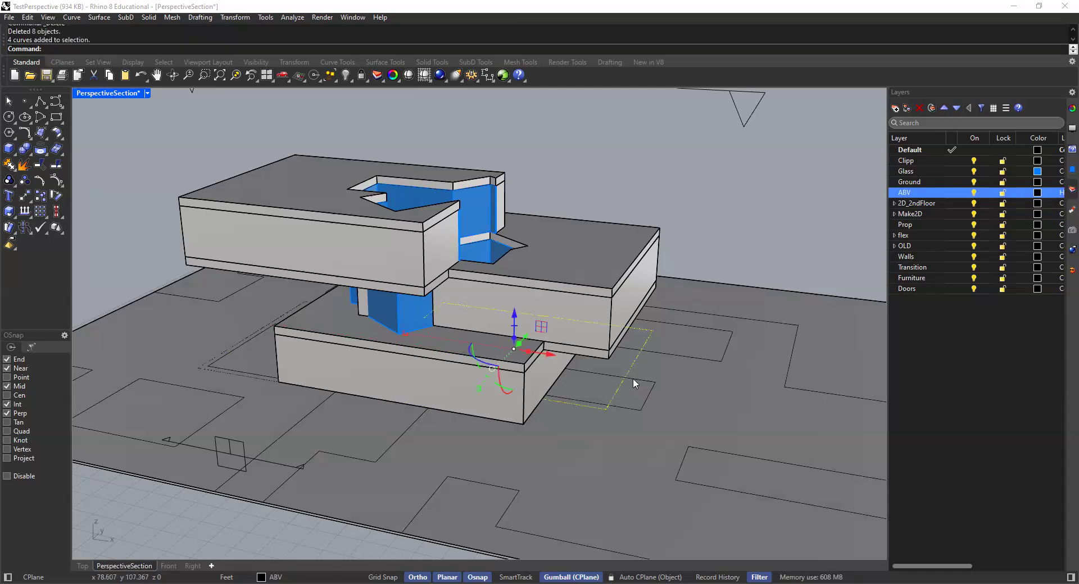
scroll(641, 343, "up", 3)
scroll(642, 342, "up", 5)
scroll(641, 344, "down", 4)
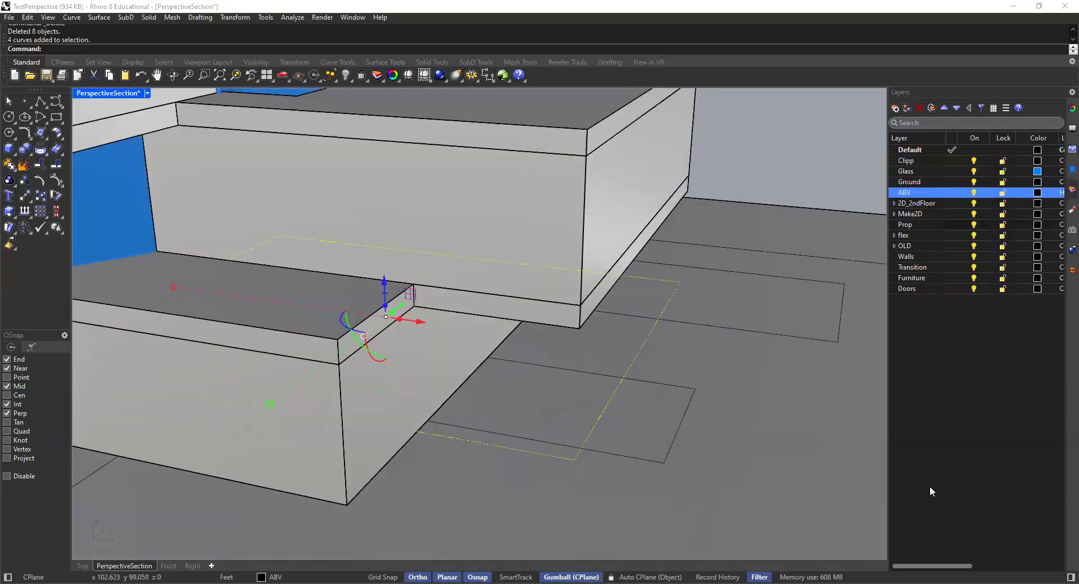
left_click_drag(944, 568, 972, 568)
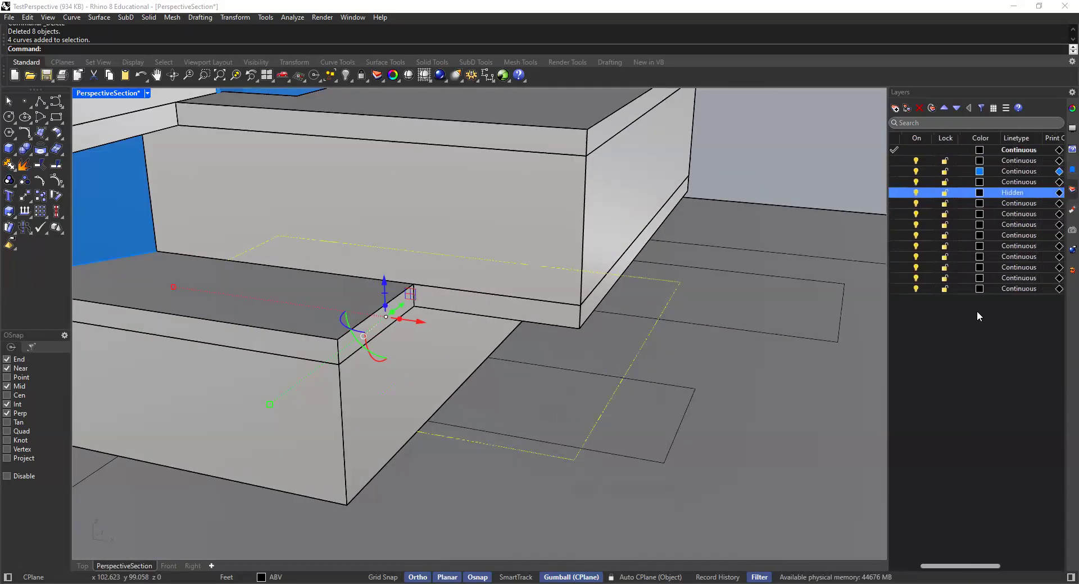
left_click(1010, 195)
left_click(543, 261)
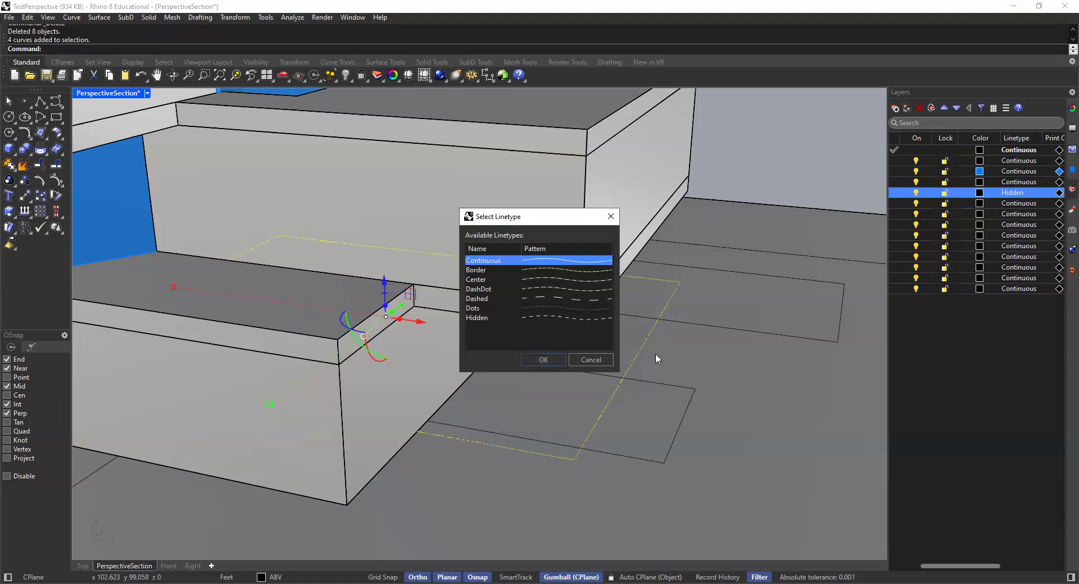
key("Return")
key("Escape")
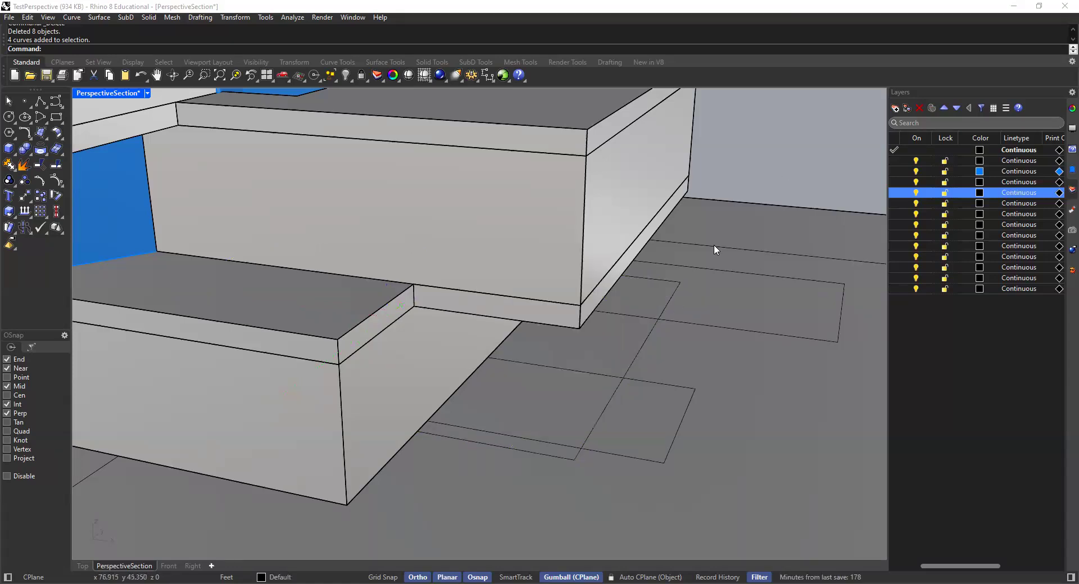
Lower the horizontal clipping plane from above the building so it cuts just above the ground slab.
scroll(581, 294, "down", 7)
right_click_drag(579, 291, 506, 348)
right_click_drag(605, 371, 578, 346, "shift")
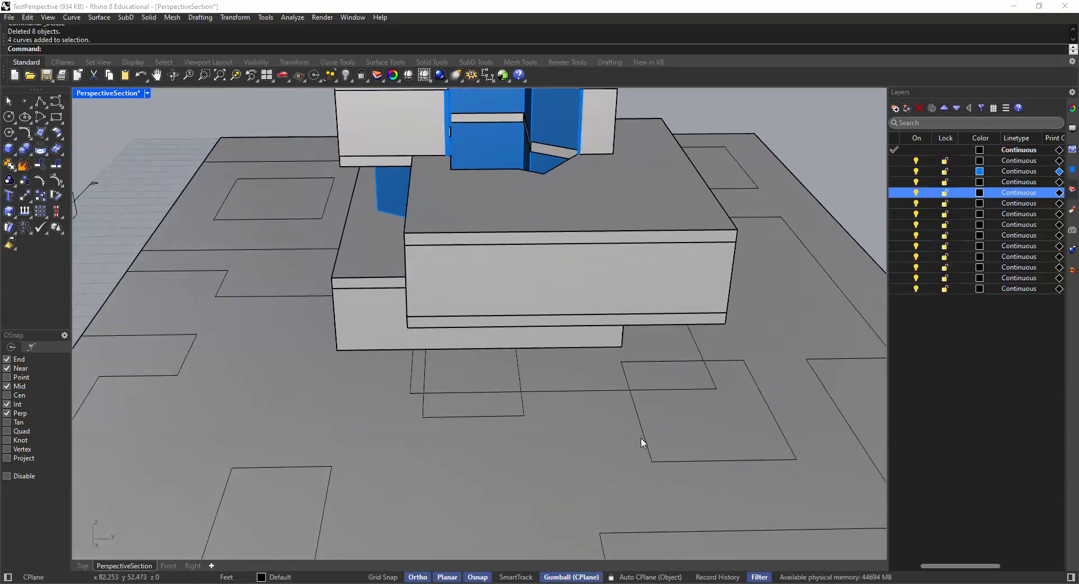
scroll(628, 366, "down", 8)
right_click_drag(545, 366, 346, 195)
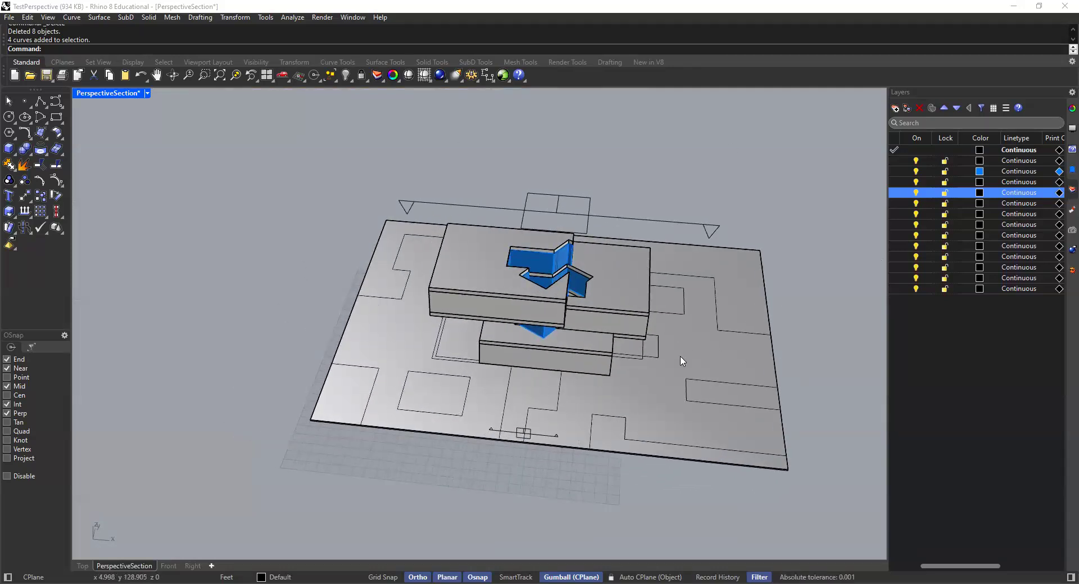
right_click_drag(507, 380, 452, 334)
left_click(543, 212)
left_click_drag(527, 182, 531, 318)
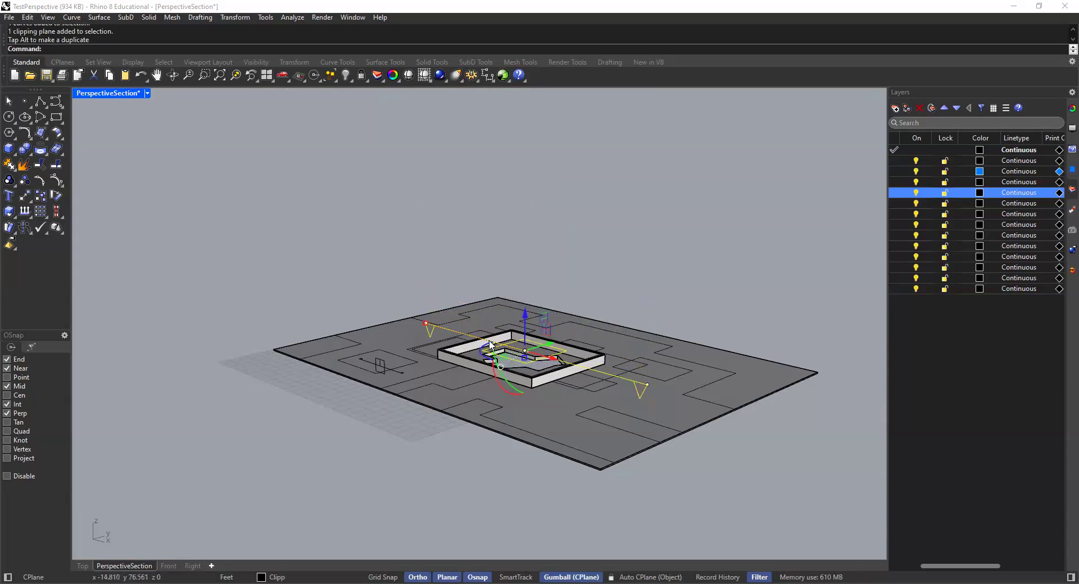
Bring the clipping plane down to the ground surface and raise it 4 feet from there.
scroll(479, 370, "up", 4)
scroll(540, 318, "up", 2)
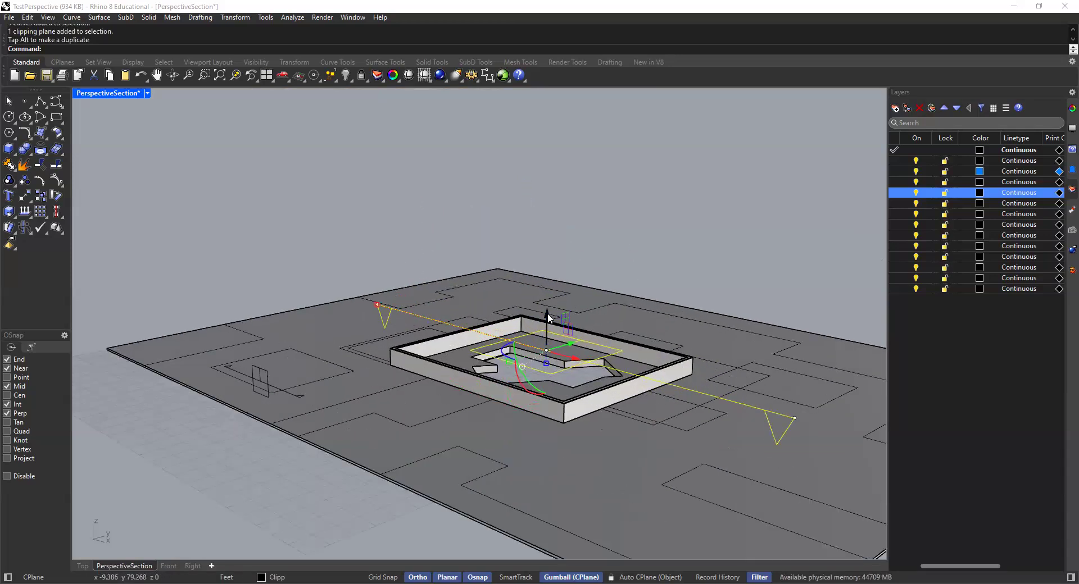
left_click_drag(547, 313, 550, 335)
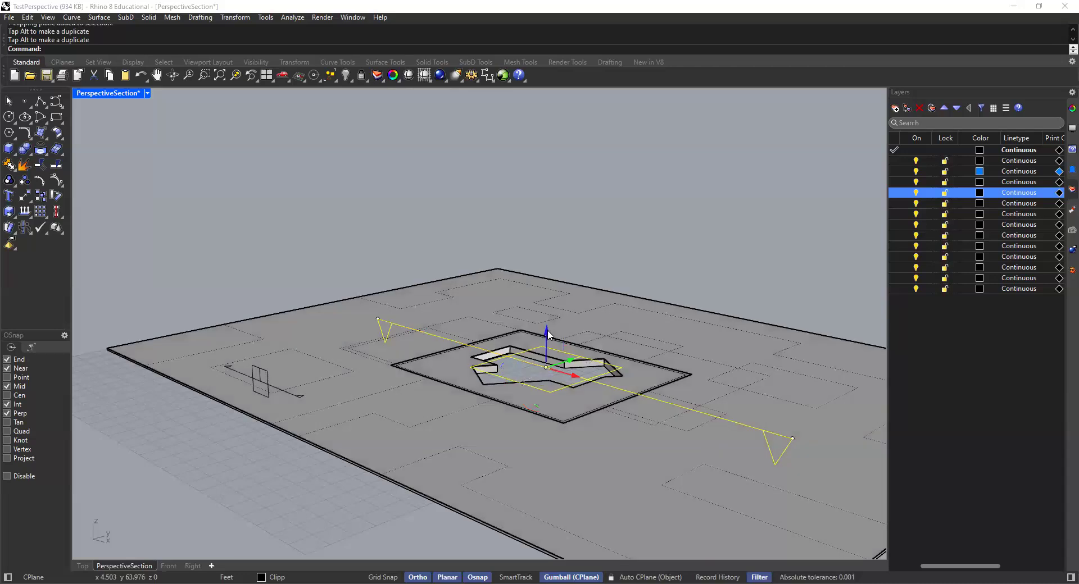
left_click(549, 335)
type("4'")
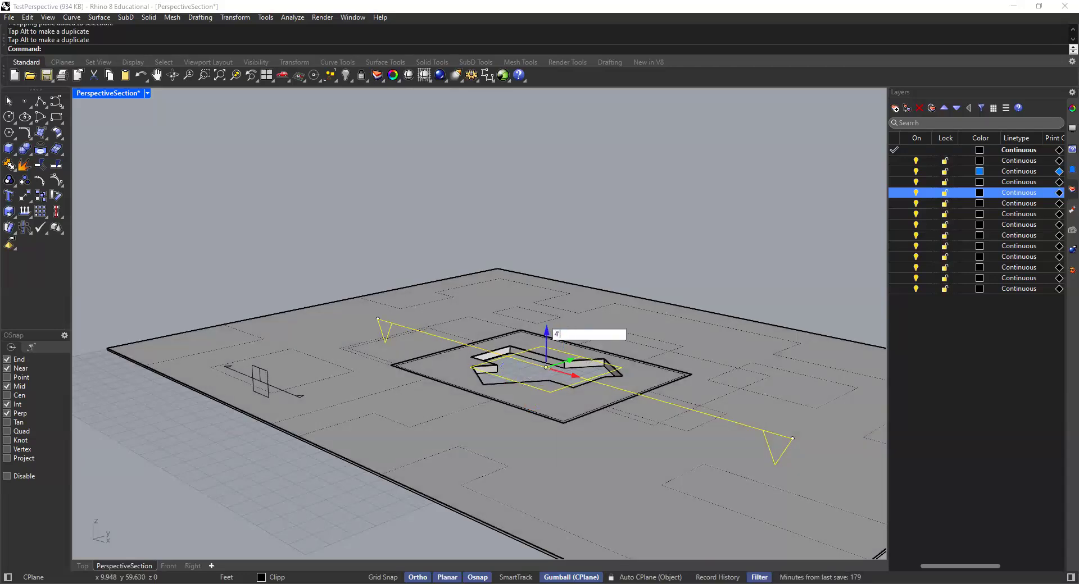
key("Return")
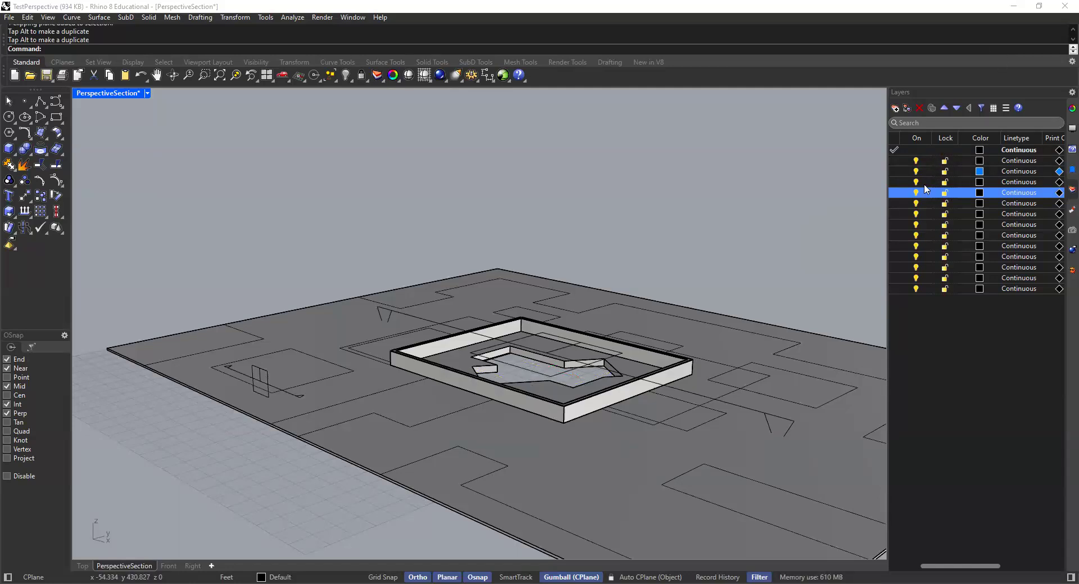
Turn off the Clipp layer, restore the four-viewport layout and make the Top viewport active.
left_click_drag(962, 566, 886, 561)
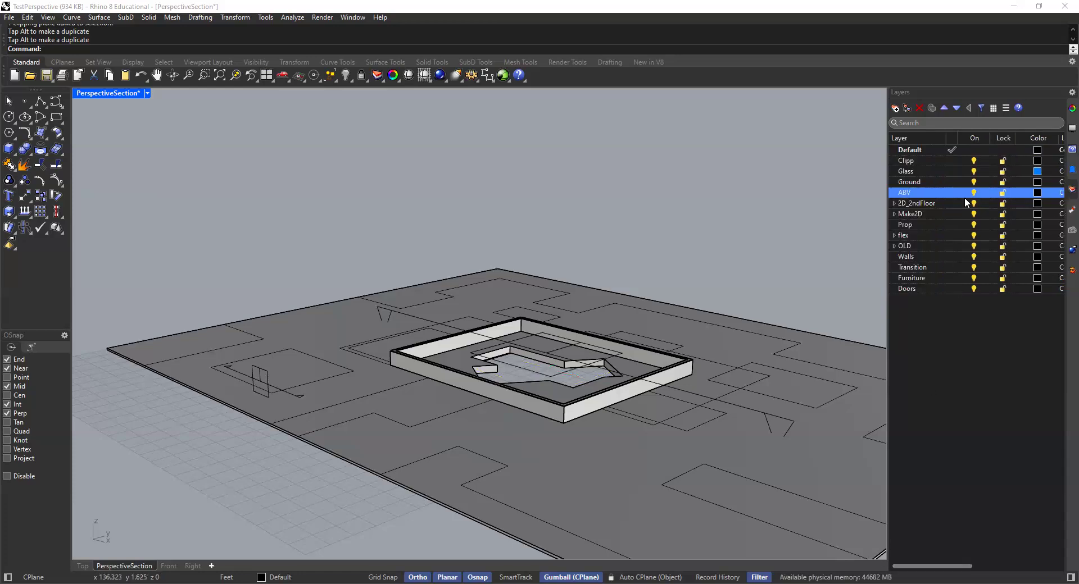
left_click(974, 162)
right_click_drag(590, 267, 653, 354)
scroll(623, 359, "down", 3)
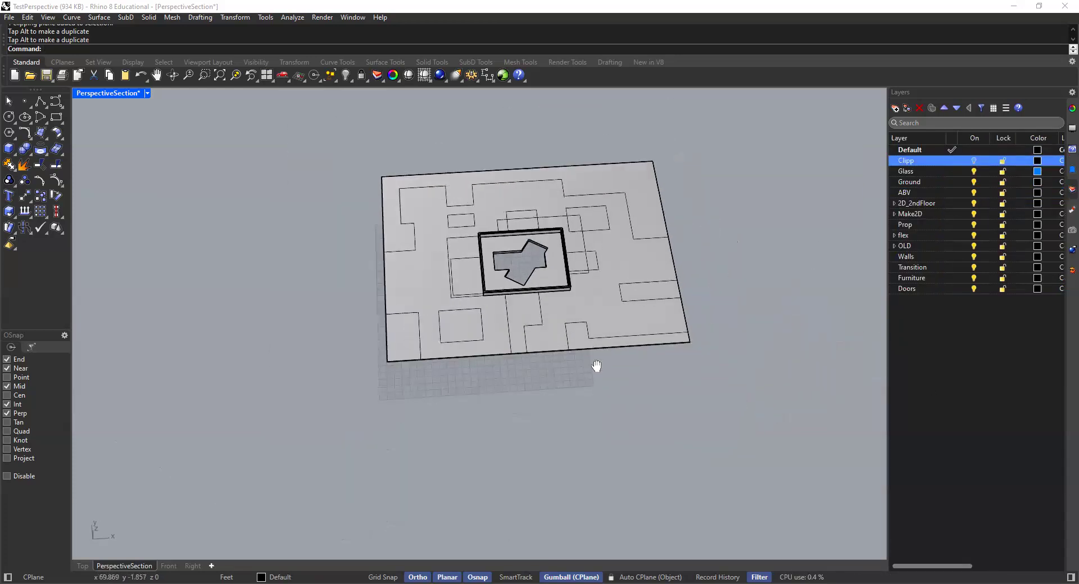
double_click(97, 94)
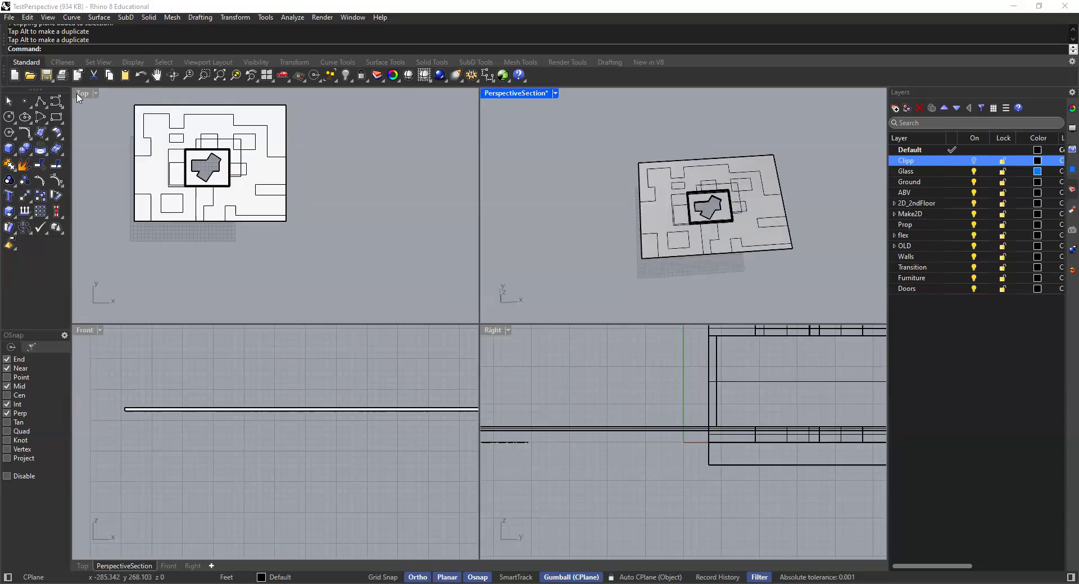
left_click(105, 122)
scroll(119, 120, "down", 2)
right_click_drag(252, 112, 357, 215)
scroll(362, 217, "down", 2)
left_click_drag(396, 144, 223, 283)
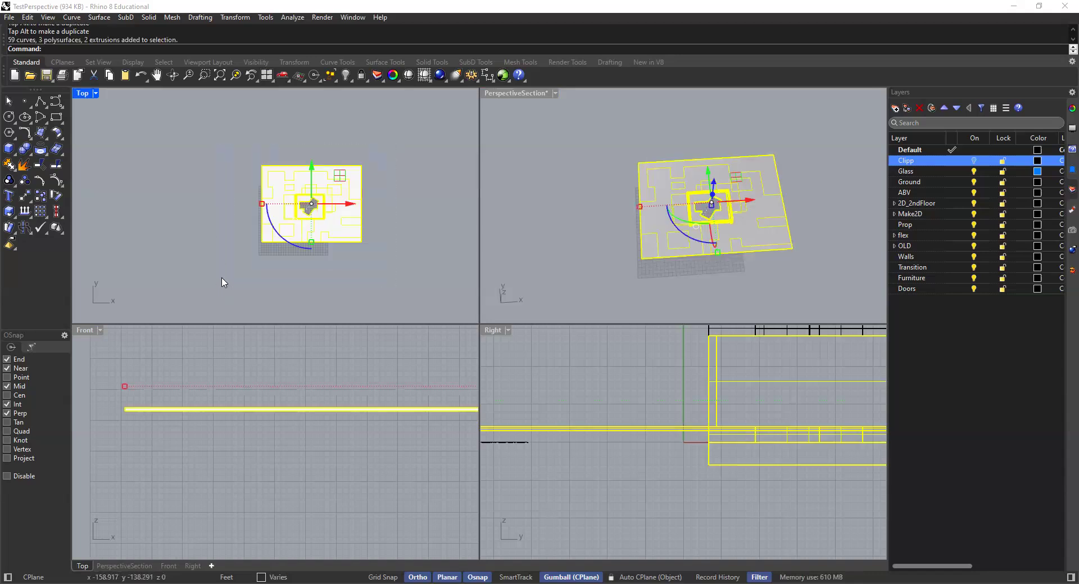
type("Make")
key("Escape")
key("Escape")
Locate the flat 2D line drawing of the site plan in the Top viewport and maximize that viewport.
scroll(376, 191, "down", 3)
right_click_drag(388, 176, 369, 190)
scroll(378, 185, "down", 6)
right_click_drag(382, 186, 273, 242)
scroll(344, 226, "up", 18)
scroll(348, 224, "up", 5)
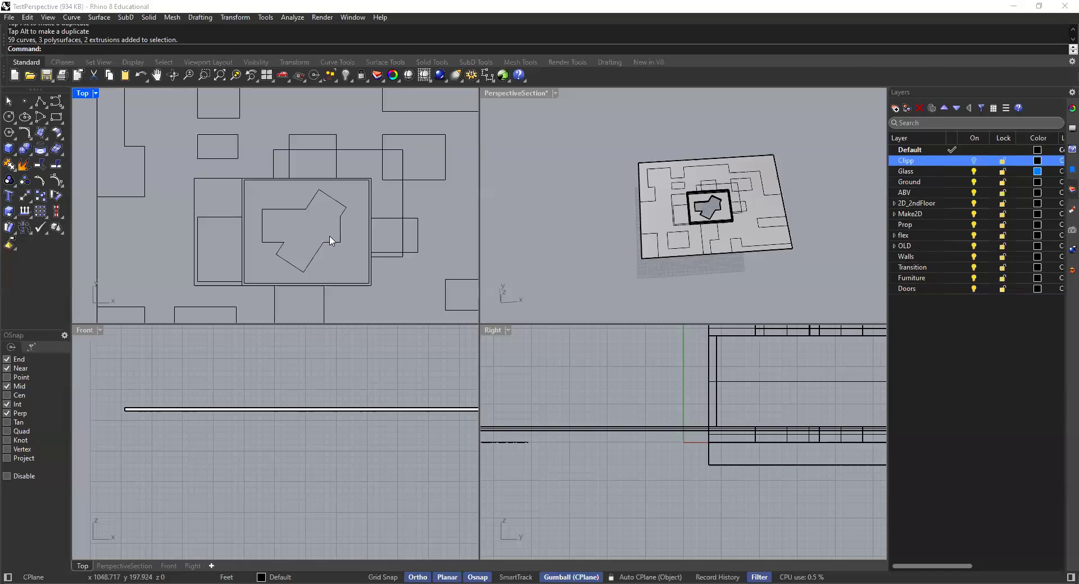
scroll(348, 214, "down", 5)
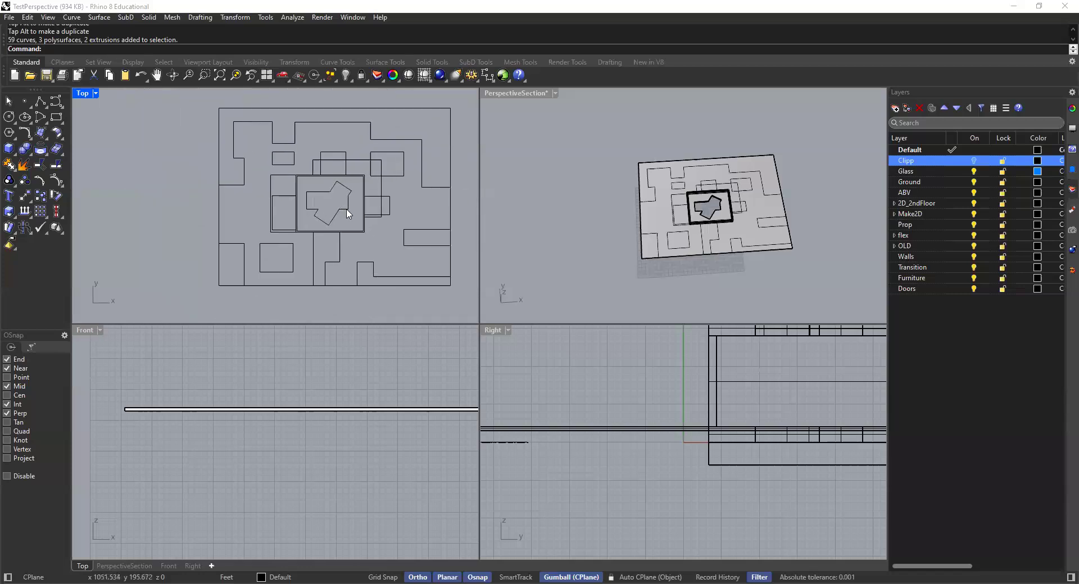
double_click(82, 94)
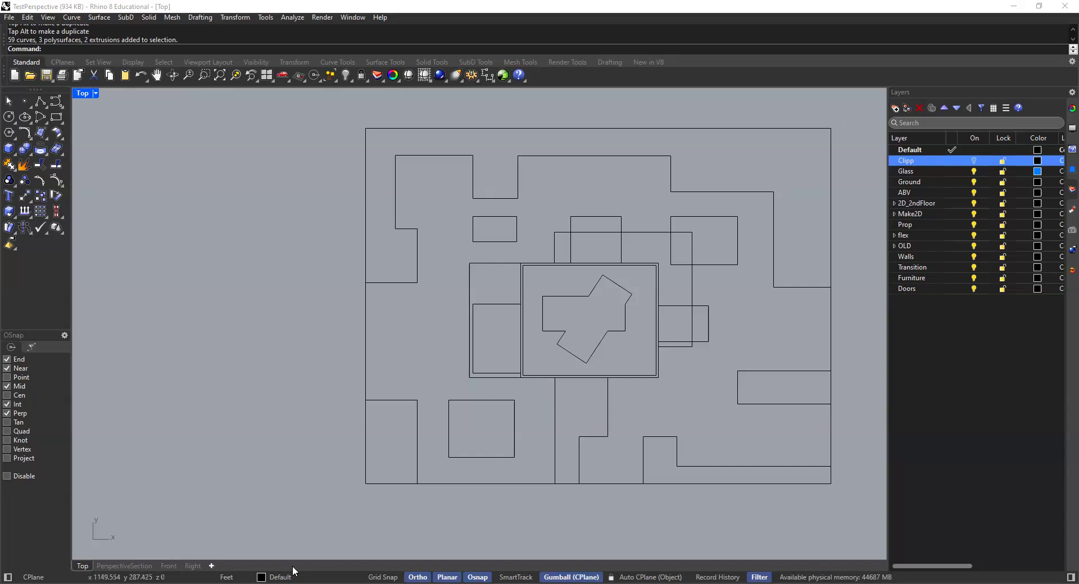
right_click_drag(614, 185, 511, 176)
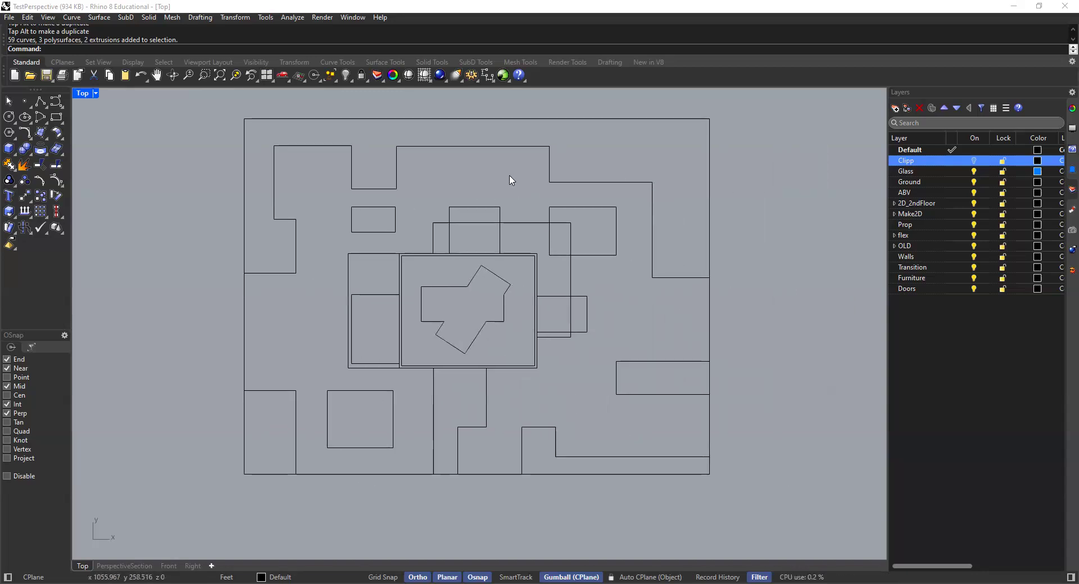
scroll(511, 175, "down", 2)
scroll(513, 174, "up", 1)
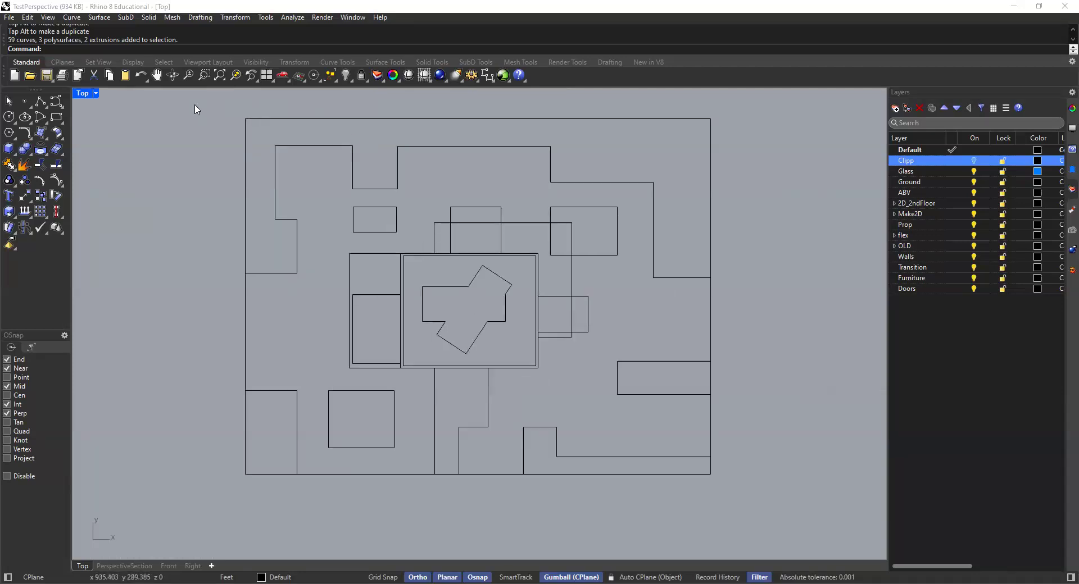
Open the print settings for the Top view and set the paper size to ARCH D.
key("ctrl+p")
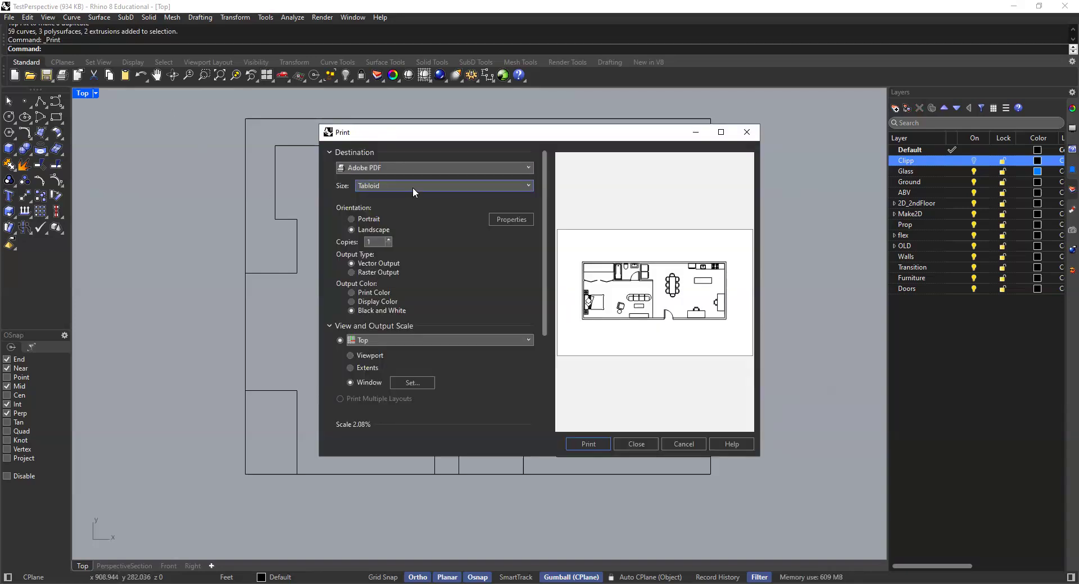
left_click(367, 185)
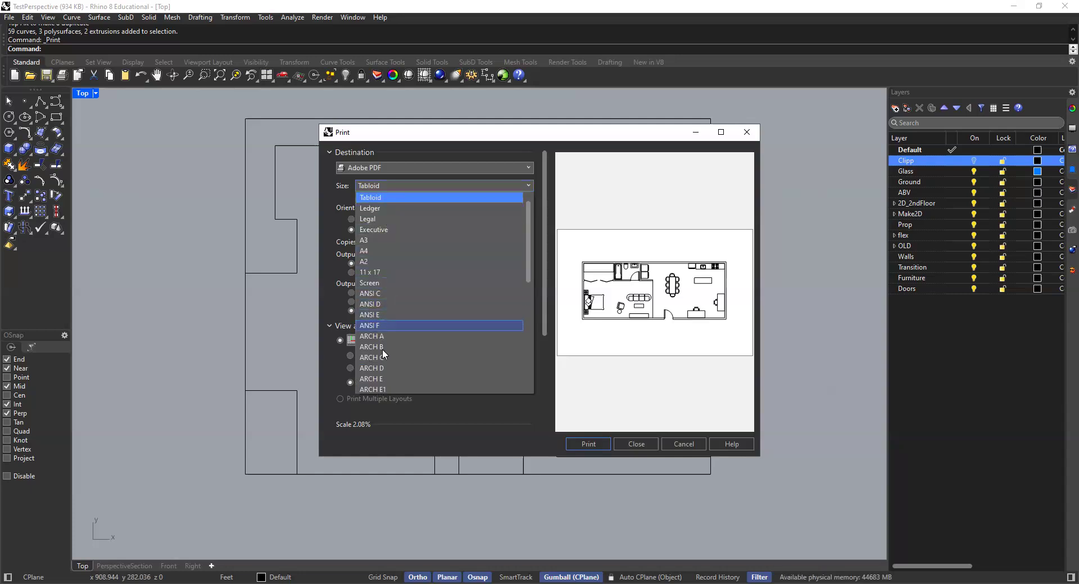
left_click(389, 367)
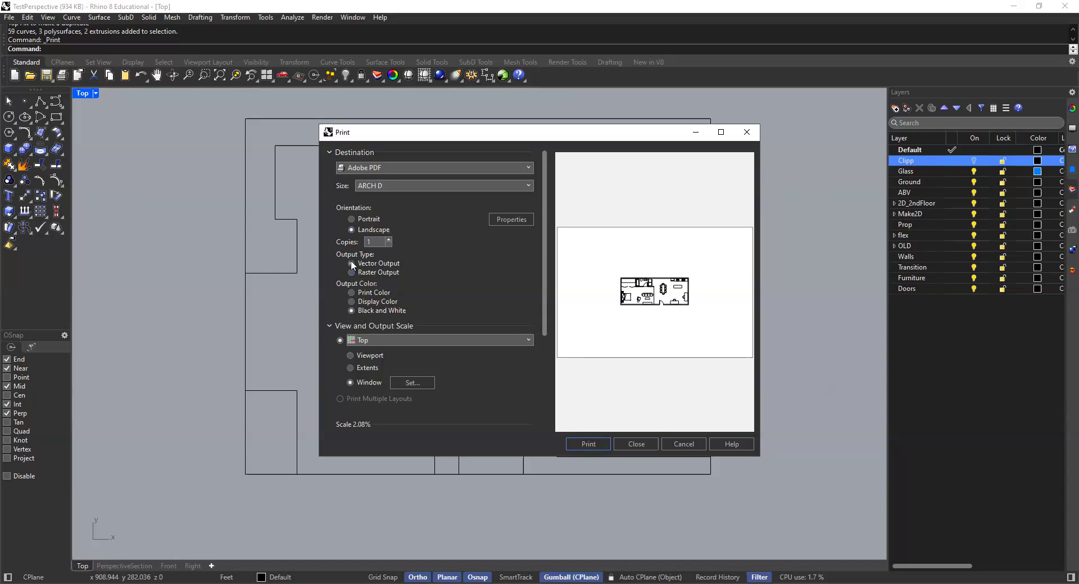
Define the print window around the whole site plan and change the scale to fit the window area.
scroll(430, 308, "down", 3)
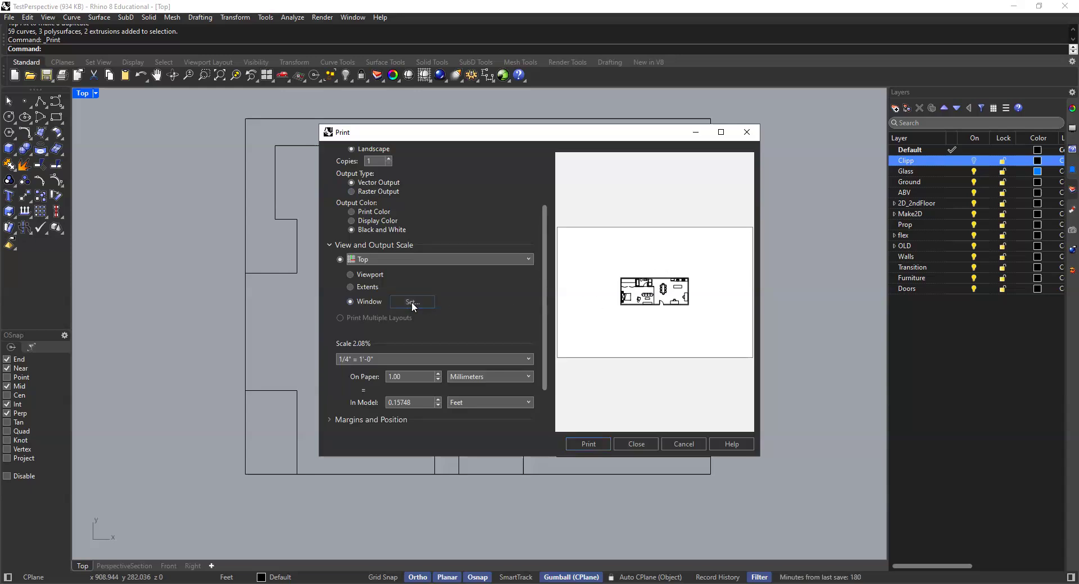
mouse_move(245, 119)
left_mouse_down()
mouse_move(585, 354)
mouse_move(718, 496)
left_mouse_up()
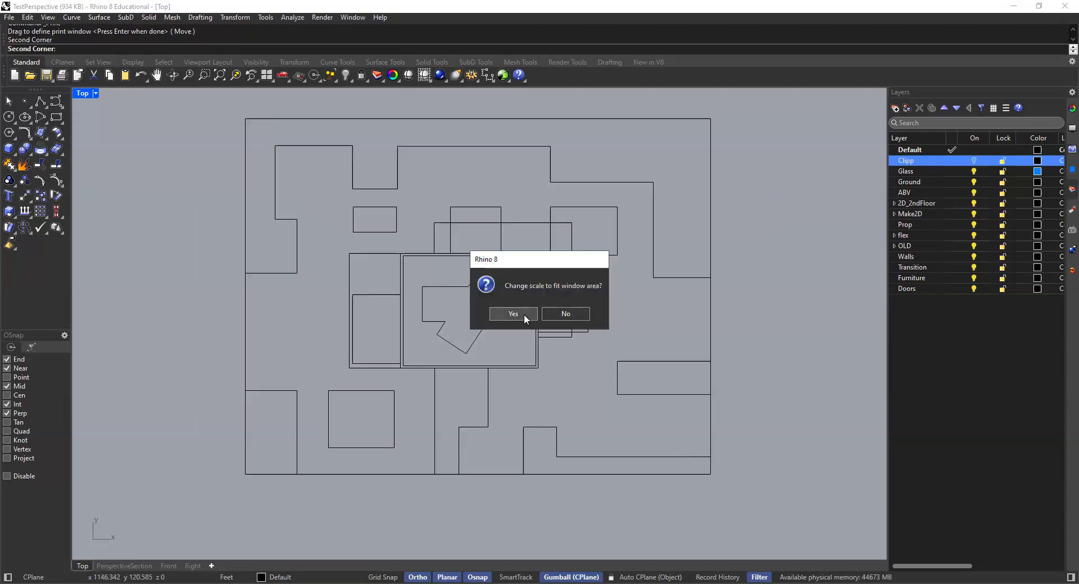
left_click(524, 313)
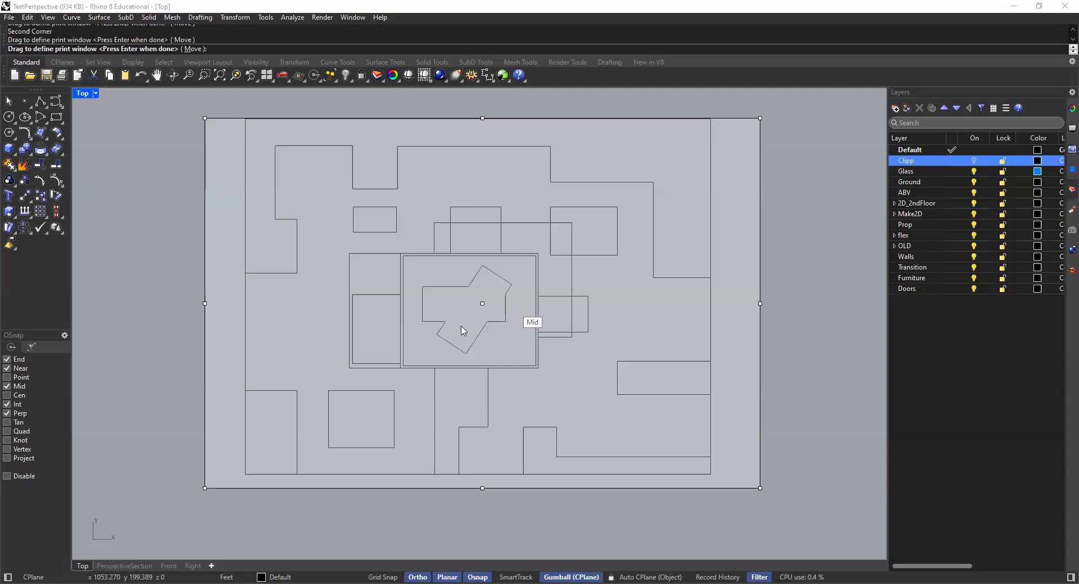
key("Return")
scroll(472, 315, "down", 1)
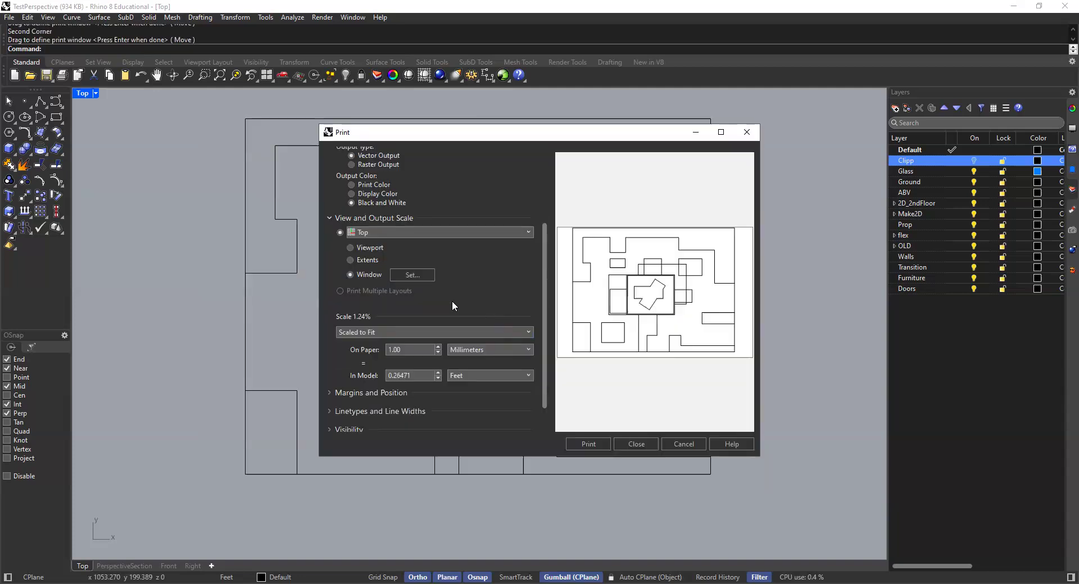
Set the print scale to 1/16" = 1'-0" and change the paper size to ARCH C.
left_click(377, 331)
scroll(390, 455, "down", 3)
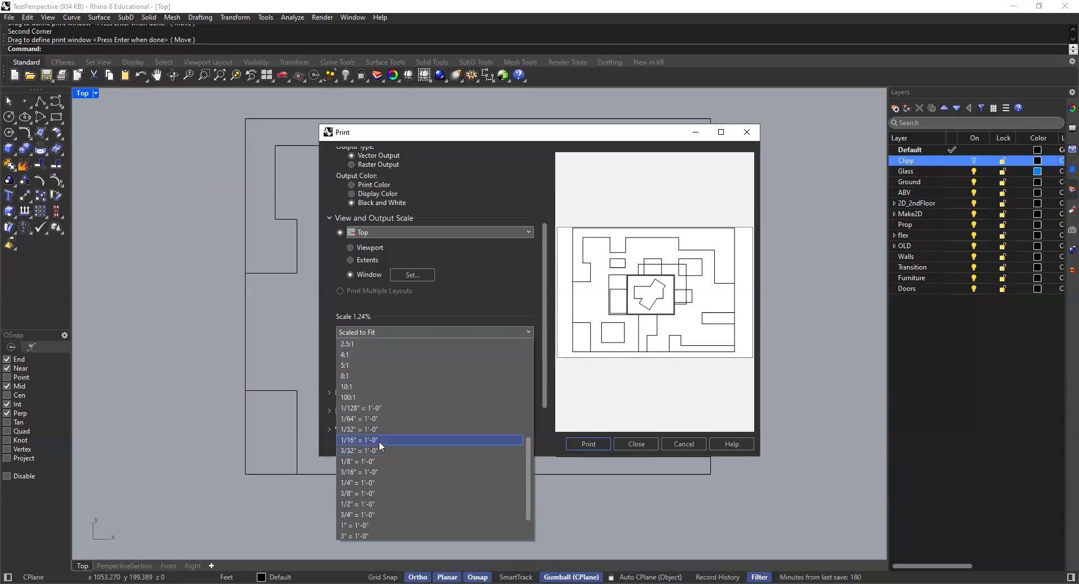
left_click(379, 440)
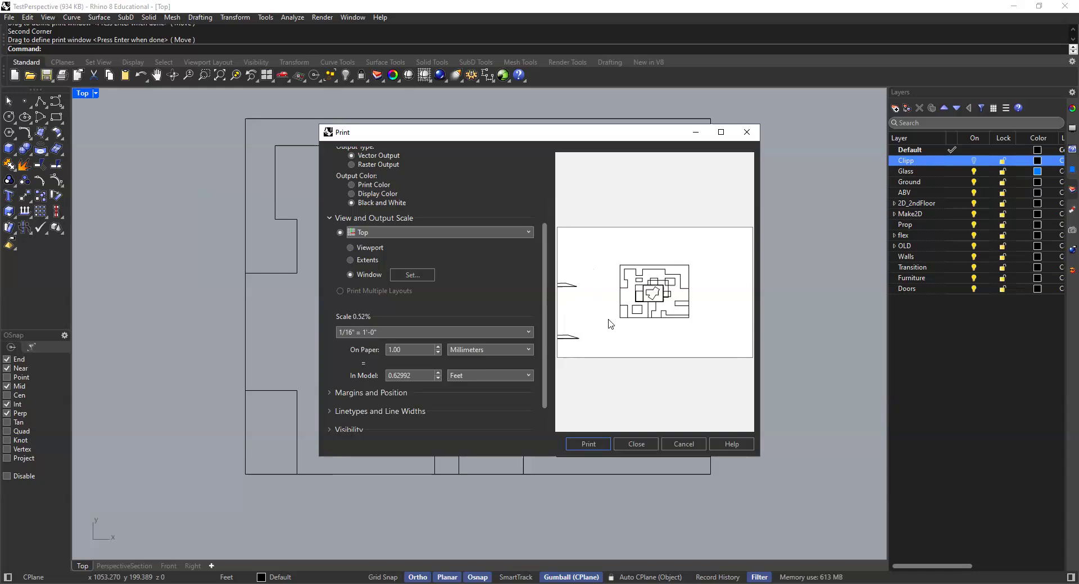
scroll(469, 284, "up", 4)
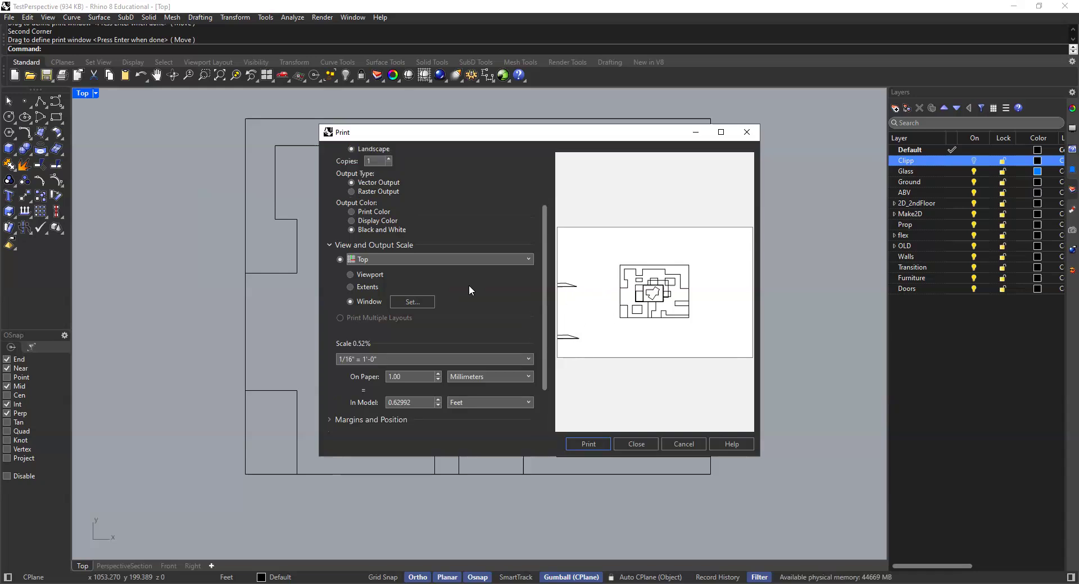
left_click(465, 184)
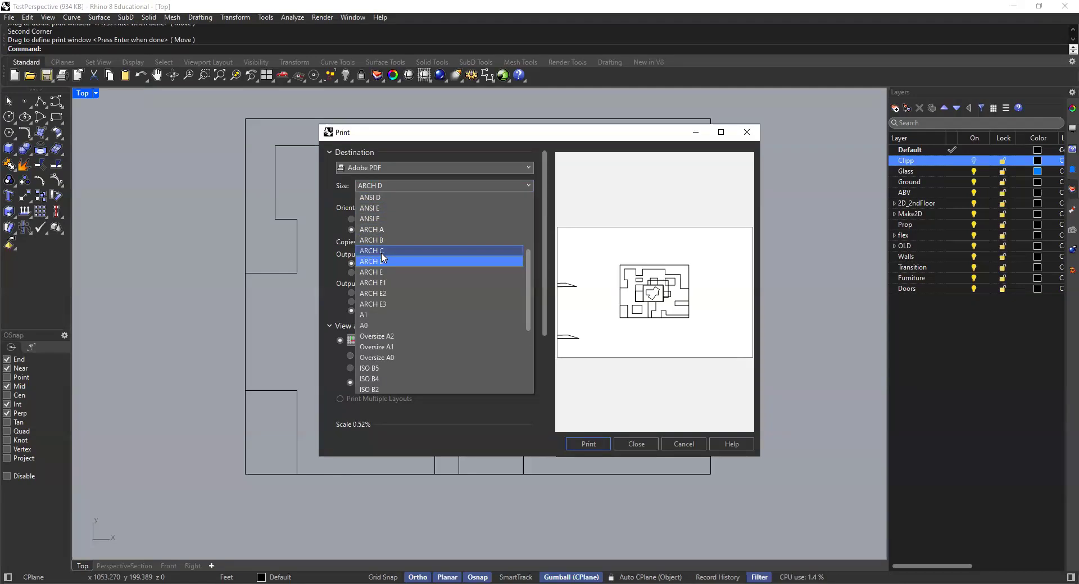
left_click(382, 253)
scroll(484, 297, "down", 3)
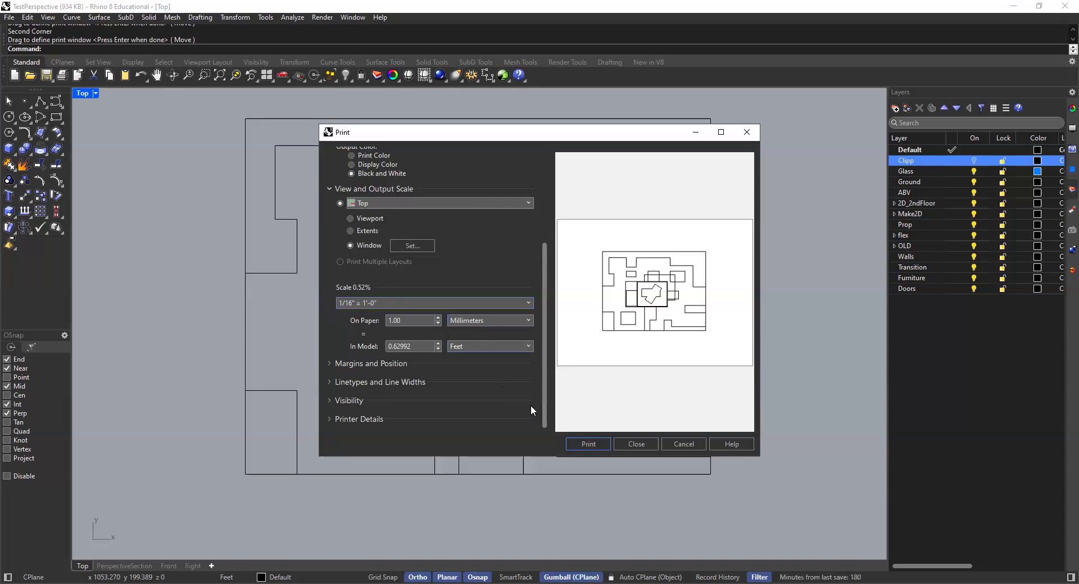
Print the site plan and save the PDF as SitePlan in the Studio Resources folder.
left_click(593, 441)
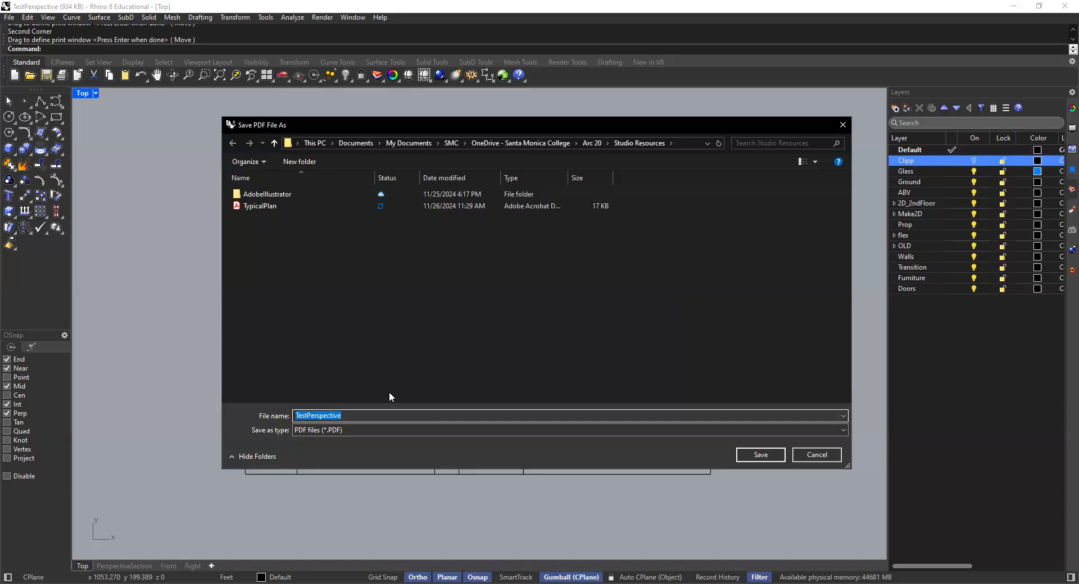
type("SitePlan")
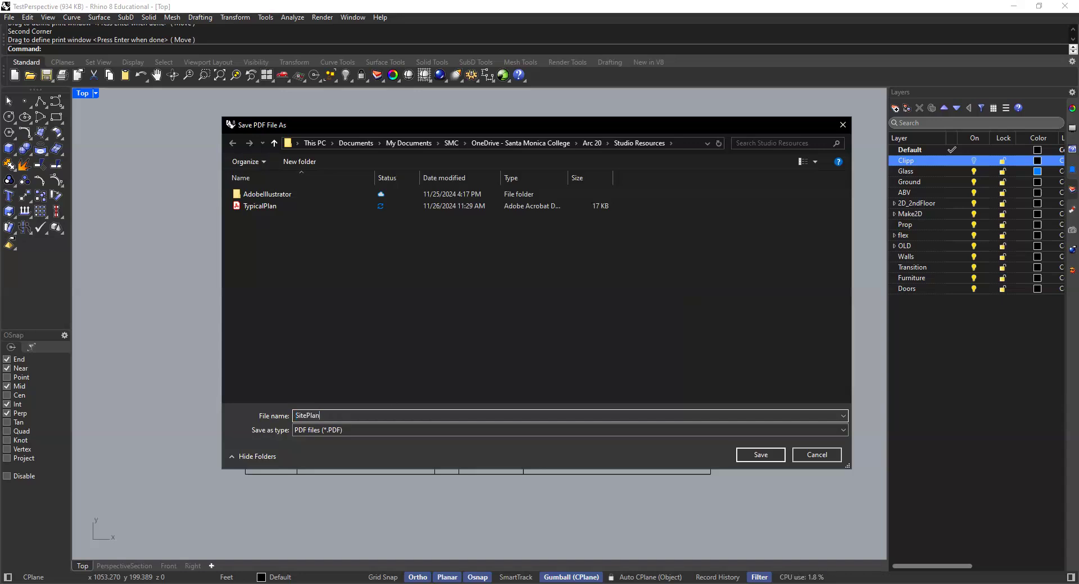
left_click(769, 456)
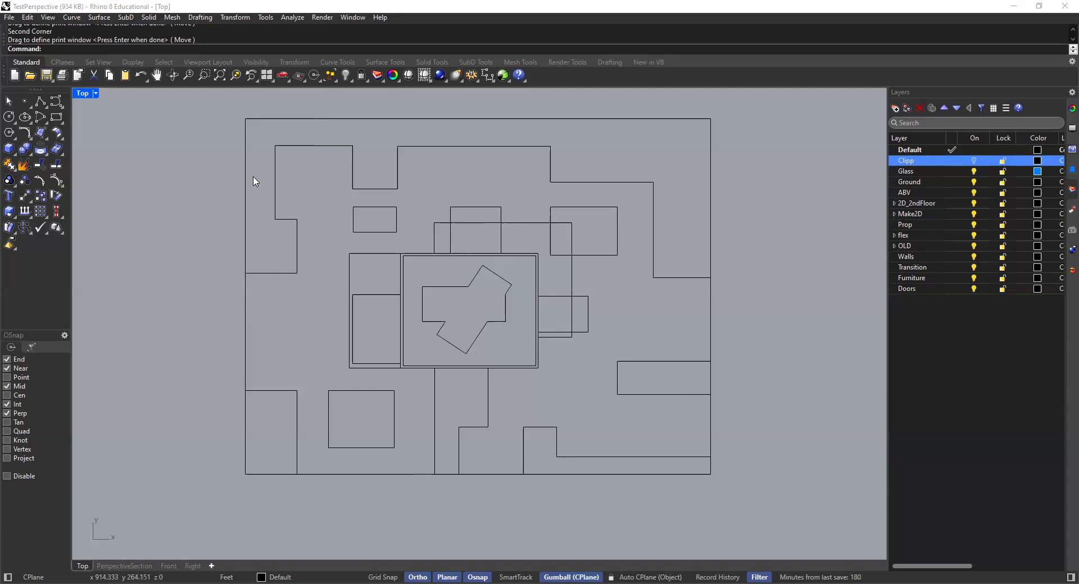
left_click_drag(729, 104, 179, 509)
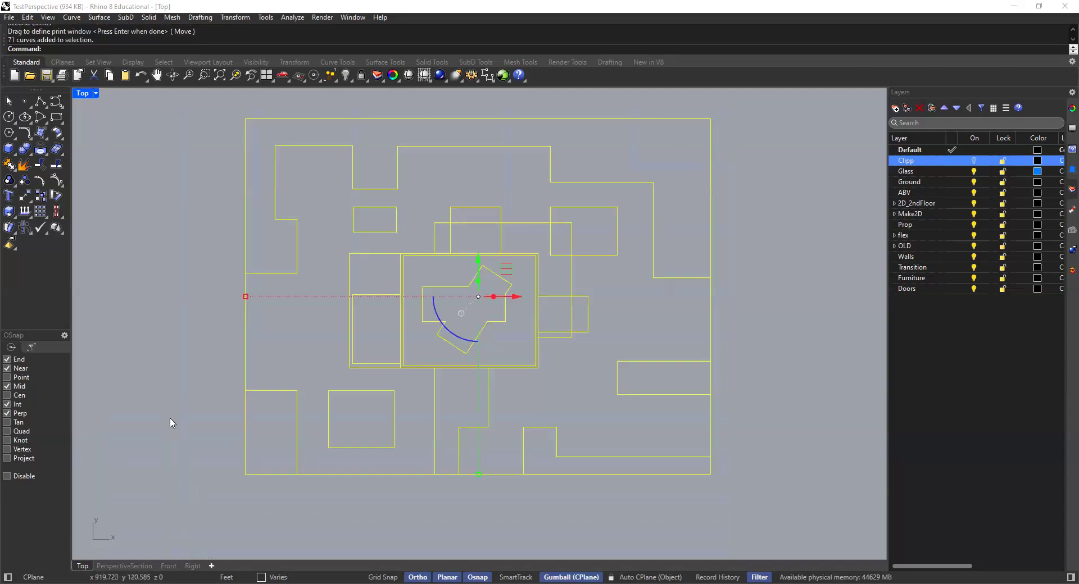
left_click(25, 18)
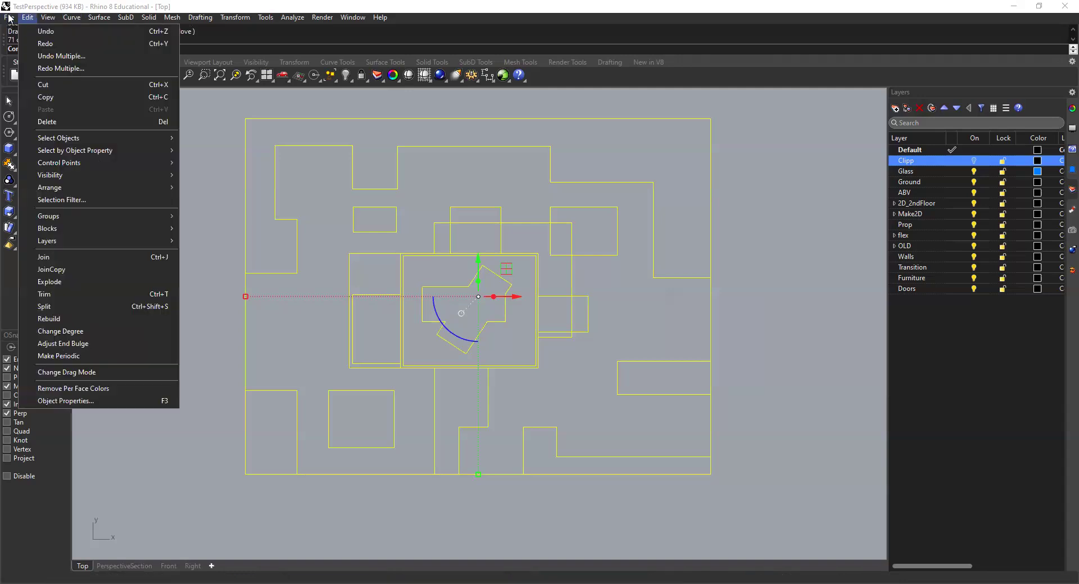
mouse_move(8, 16)
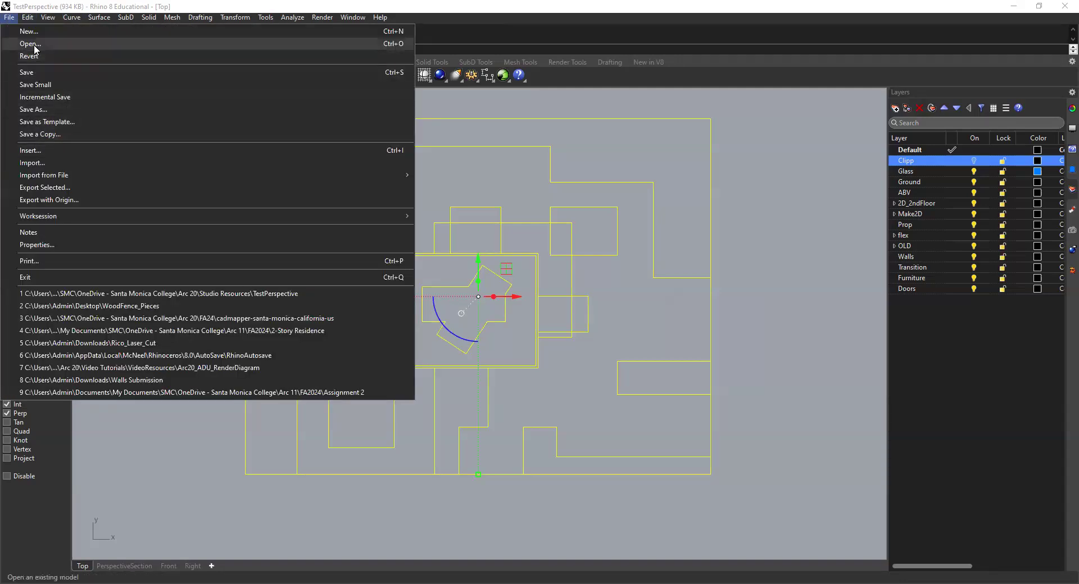
left_click(593, 147)
left_click(571, 239)
left_click_drag(728, 112, 687, 142)
left_click(686, 148)
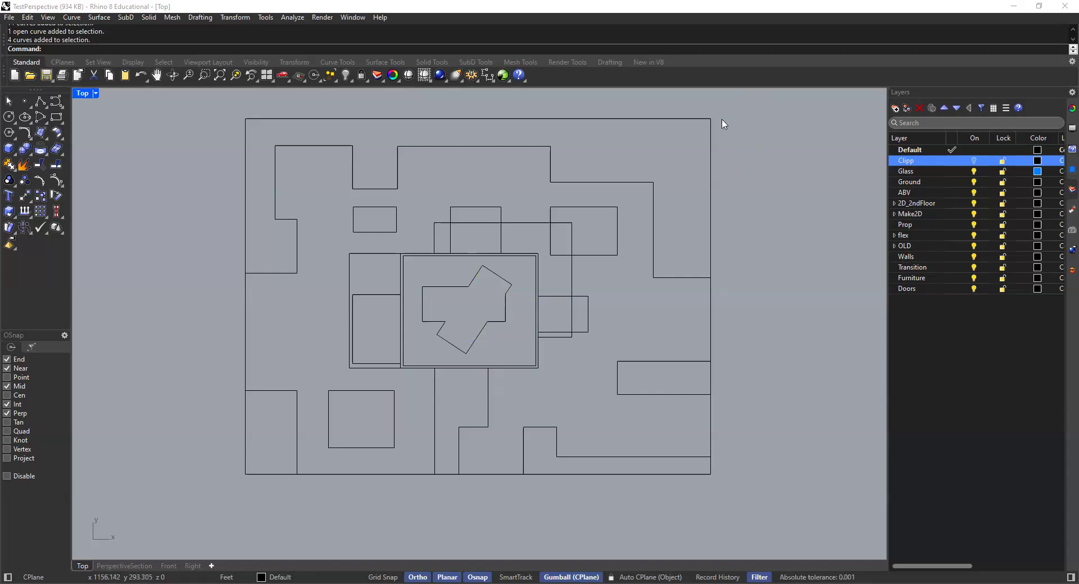
left_click_drag(719, 111, 645, 175)
key("Escape")
left_click(246, 257)
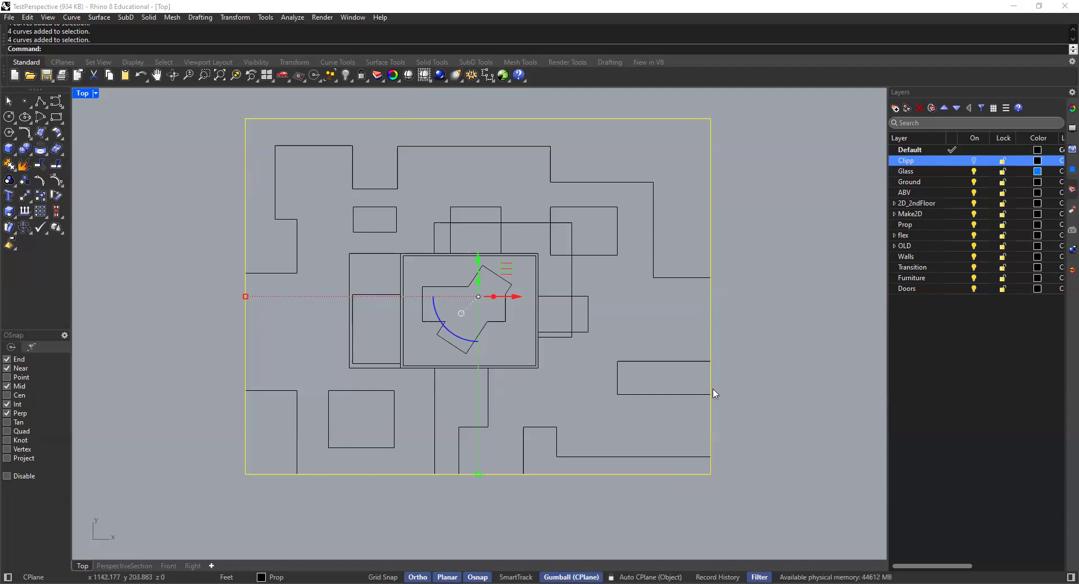
Move the double rectangular wall outline around the central building shape to the Walls layer.
left_click(539, 266)
scroll(511, 284, "up", 4)
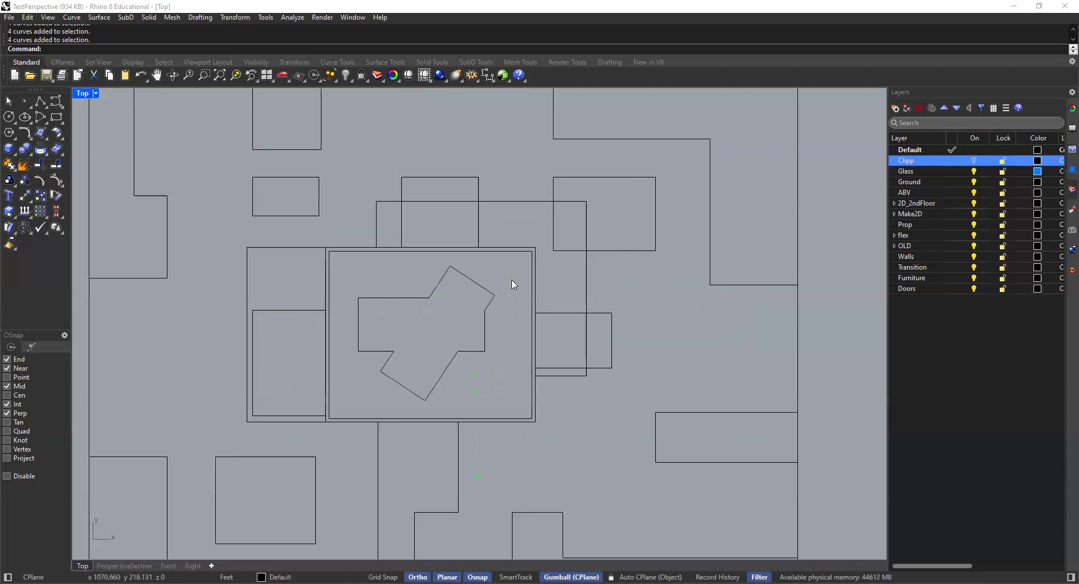
left_click(562, 292)
left_click(534, 283)
right_click(944, 256)
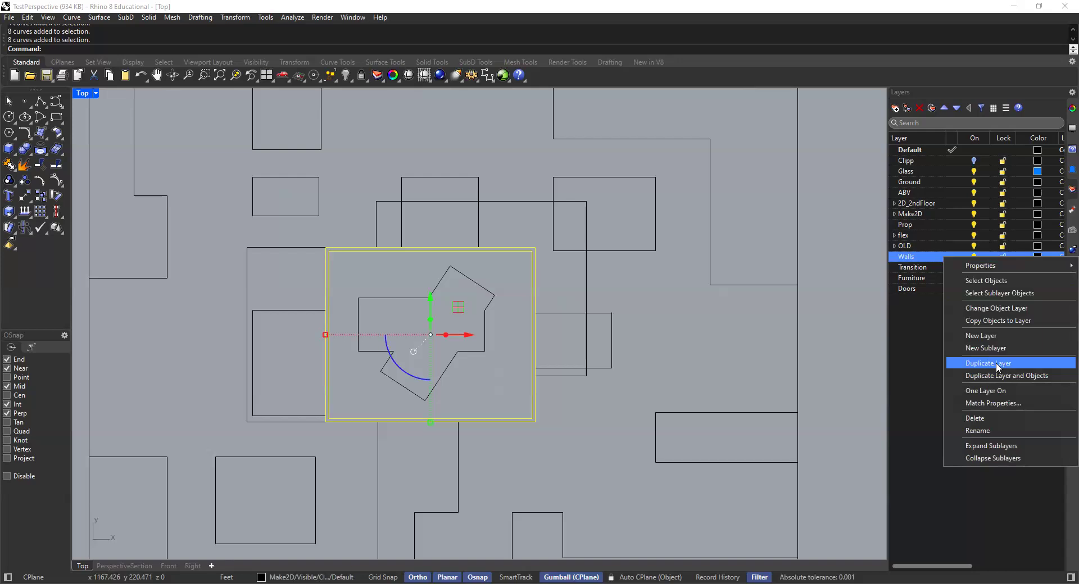
left_click(997, 308)
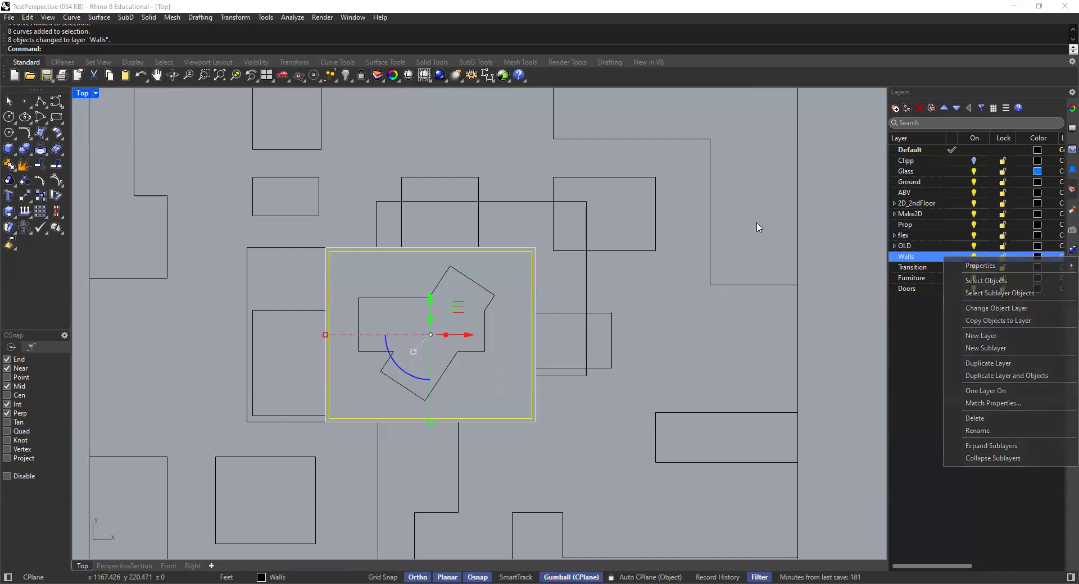
key("Escape")
left_click(532, 272)
scroll(610, 283, "down", 2)
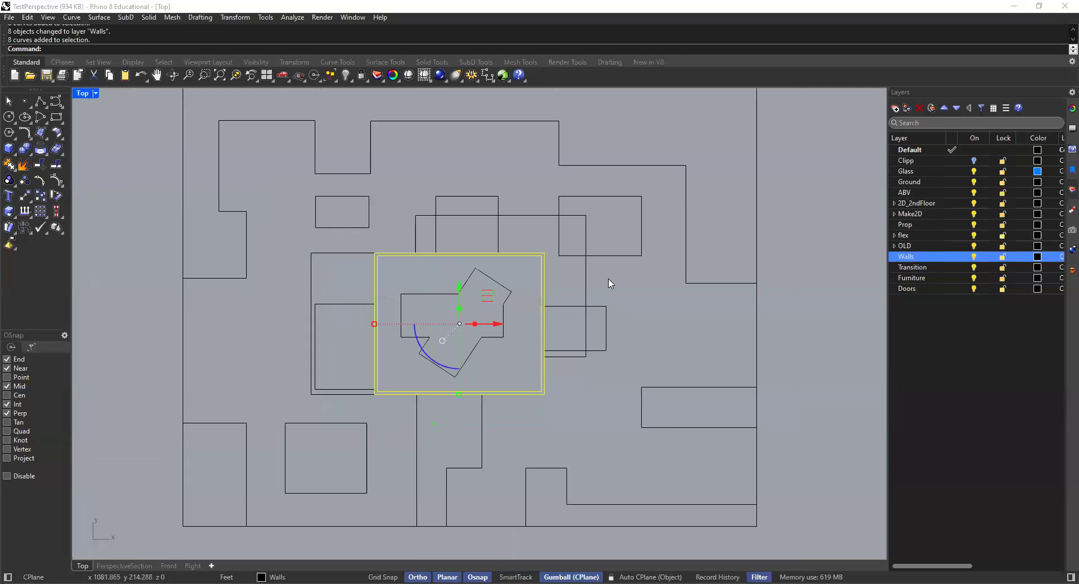
Try to add a new layer named Prop for the outer property line.
scroll(610, 282, "down", 3)
left_click(700, 185)
left_click(691, 191)
key("Escape")
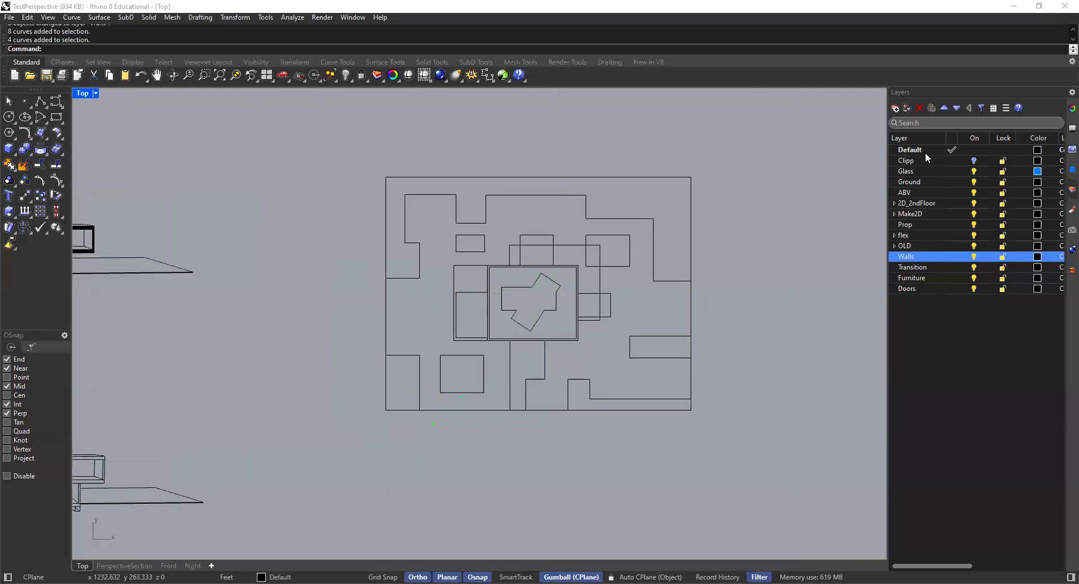
left_click(895, 109)
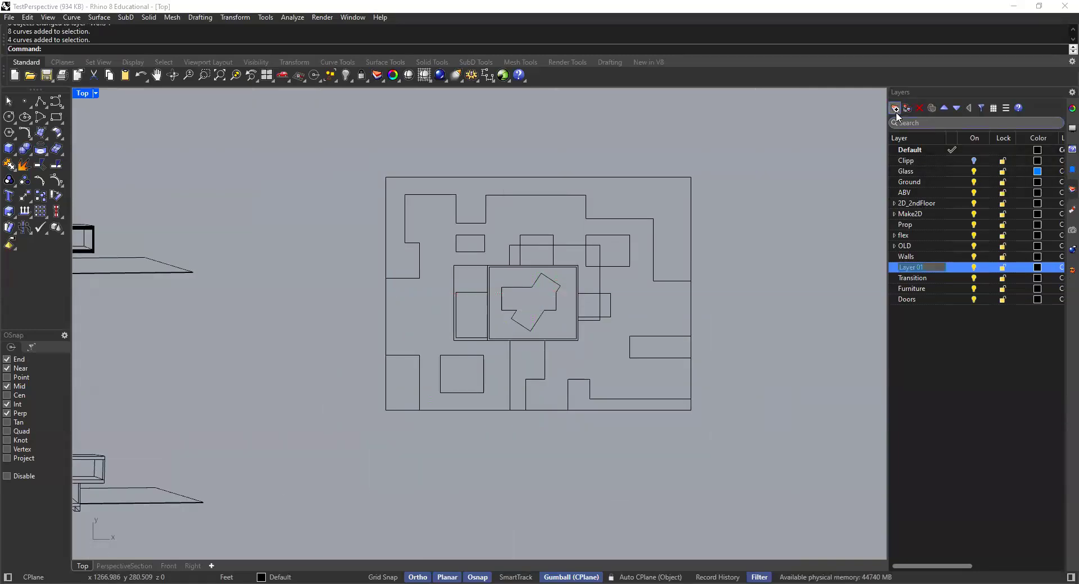
type("Prop")
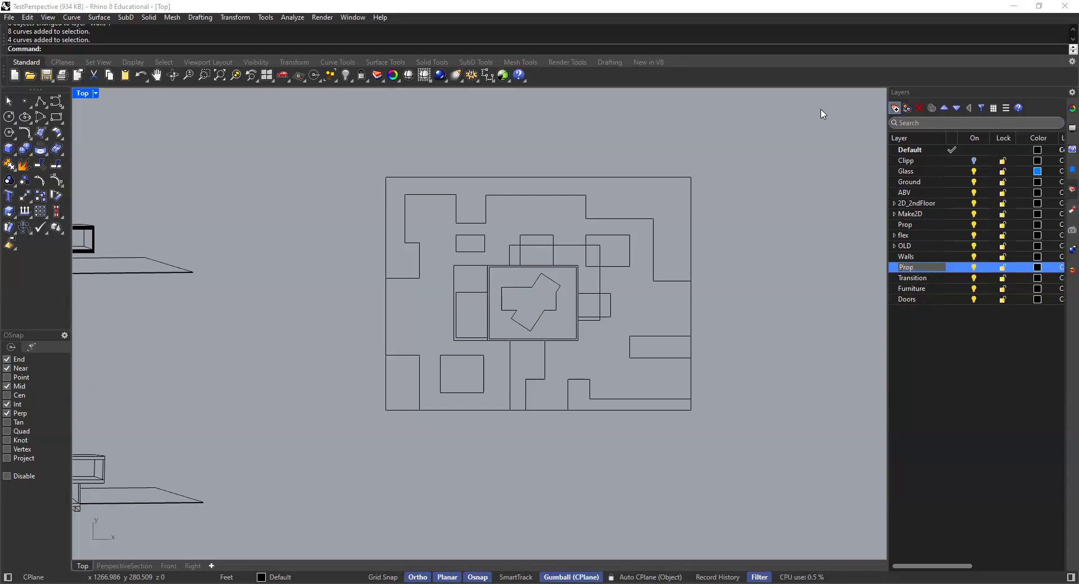
key("Return")
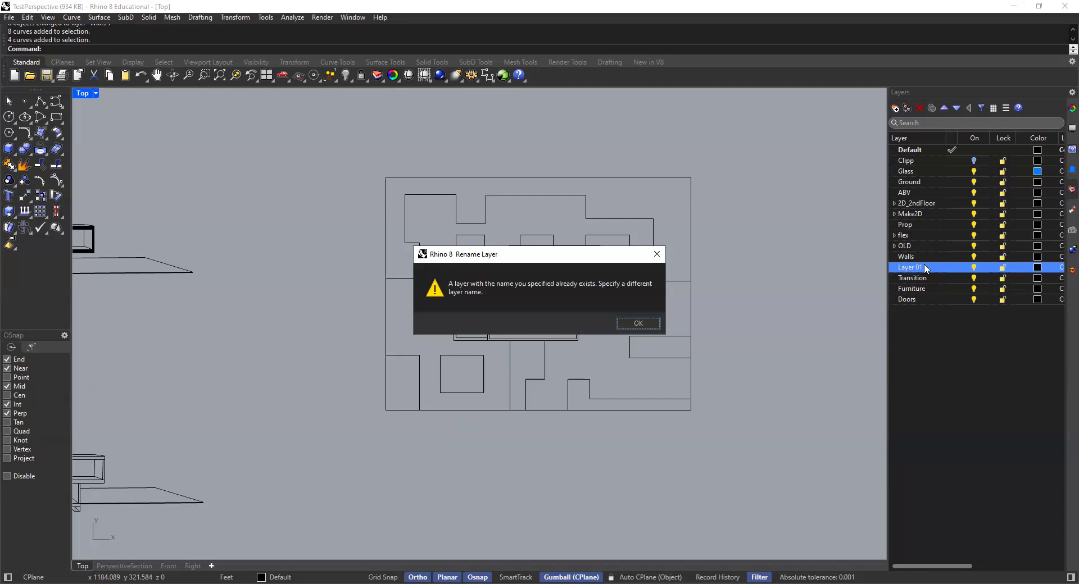
key("Return")
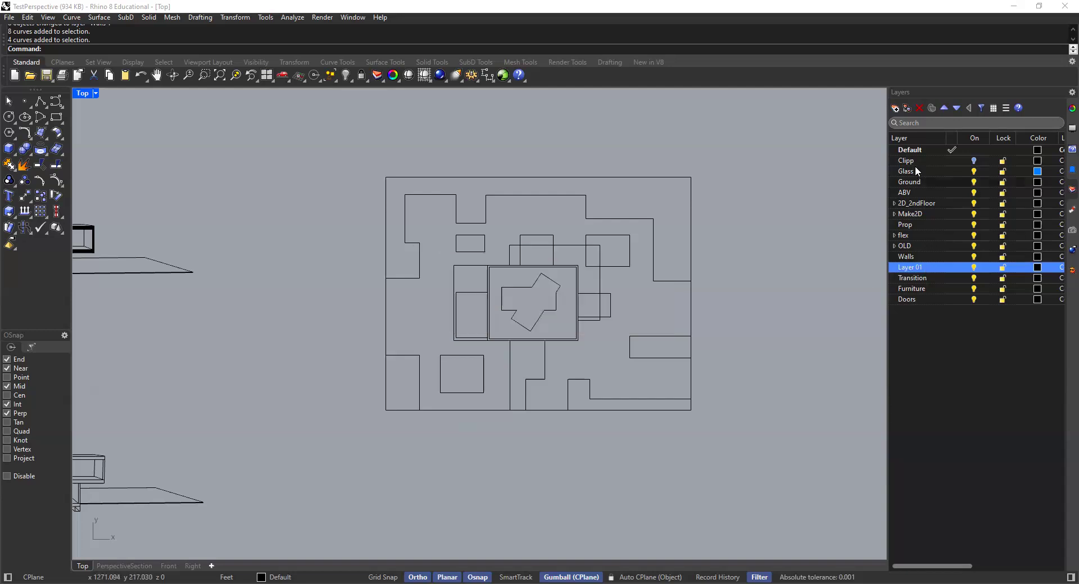
Assign the outer rectangular property line of the site plan to the existing Prop layer.
left_click(909, 223)
left_click(692, 177)
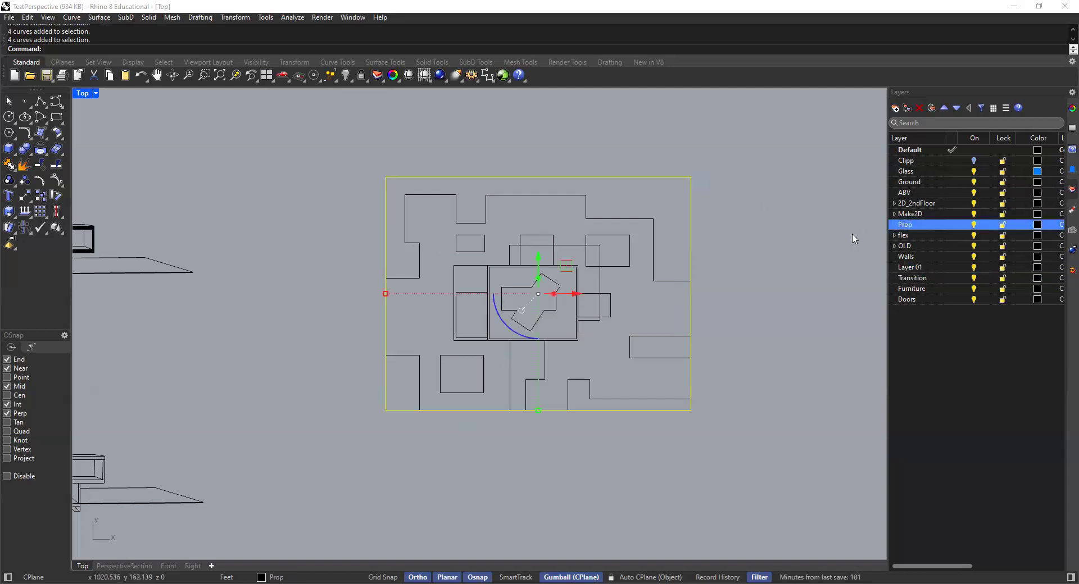
right_click(917, 227)
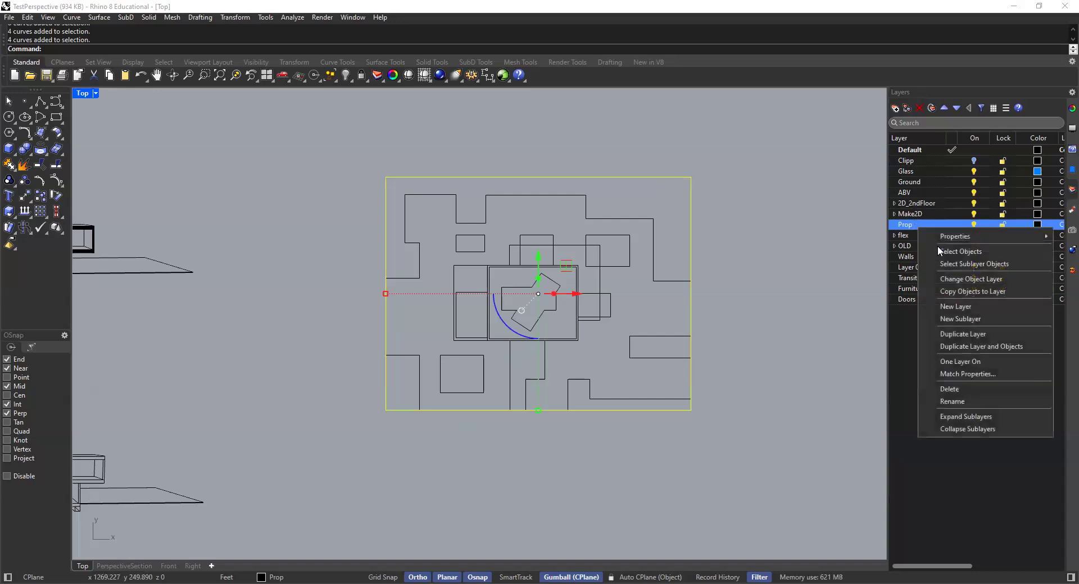
left_click(952, 279)
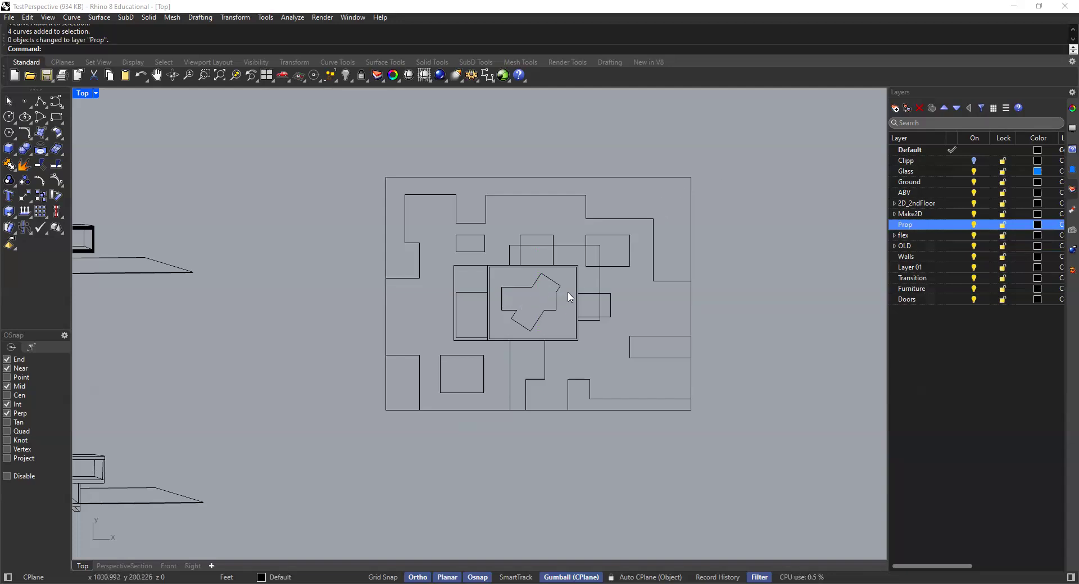
Examine the overlapping overhang outlines and surrounding curves of the site plan against the ABV layer.
scroll(569, 297, "up", 2)
scroll(635, 260, "up", 2)
left_click(642, 264)
left_click(357, 236)
key("Escape")
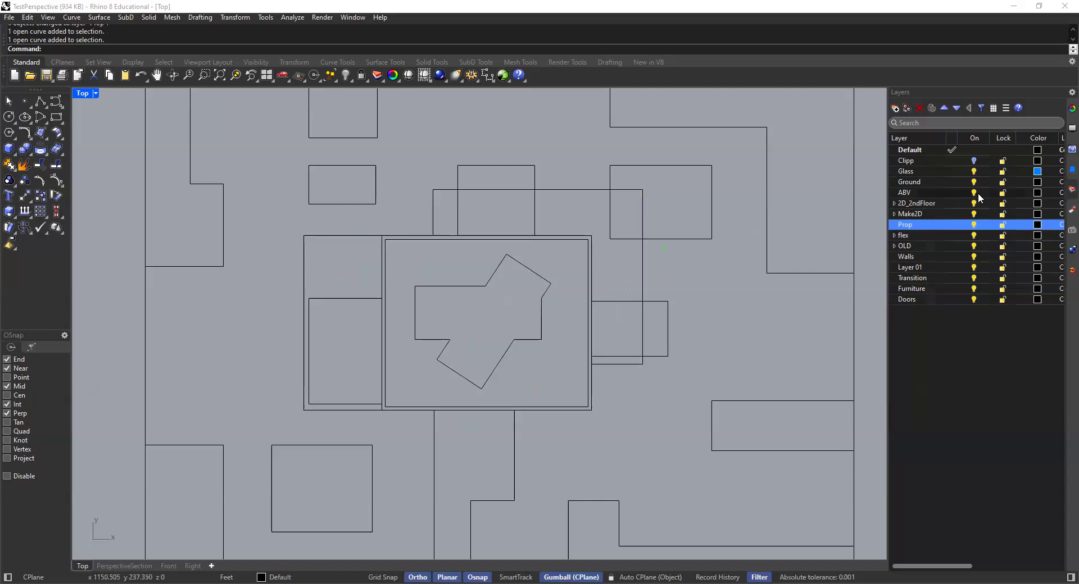
left_click(978, 193)
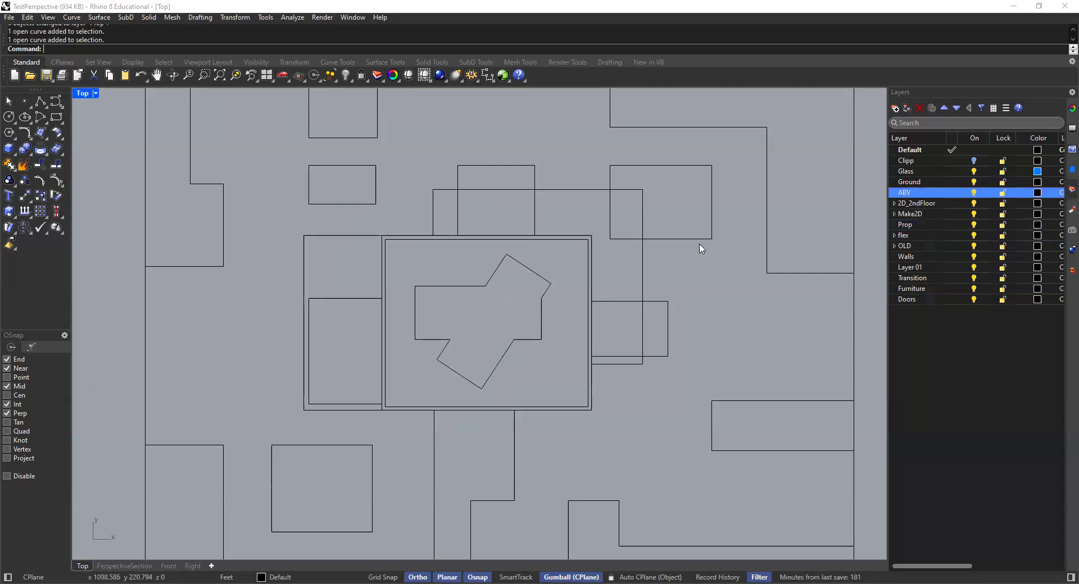
scroll(702, 252, "down", 4)
scroll(719, 253, "down", 1)
scroll(751, 193, "up", 3)
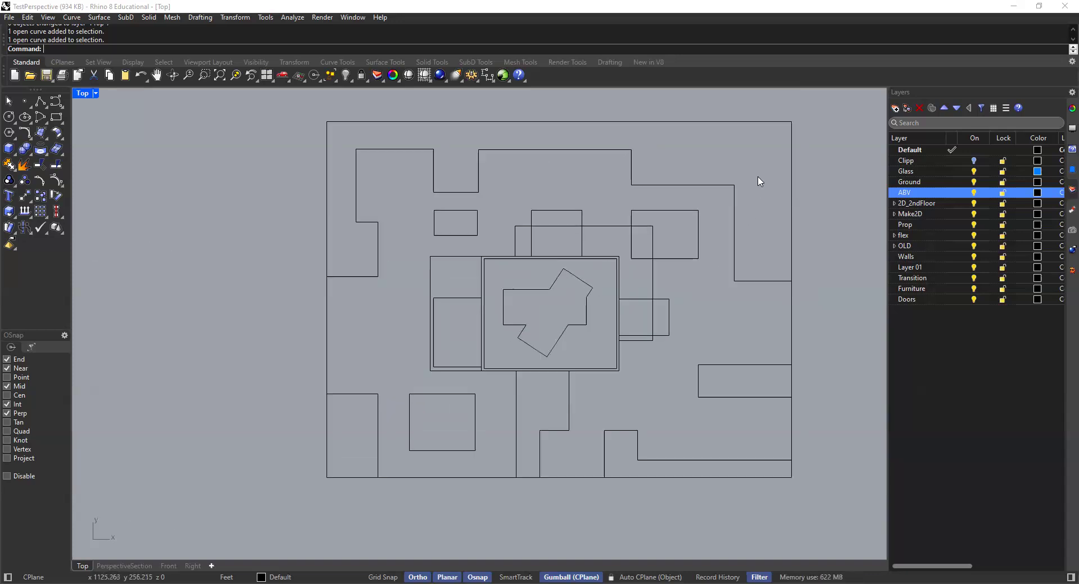
left_click_drag(752, 174, 657, 252)
left_click(686, 158)
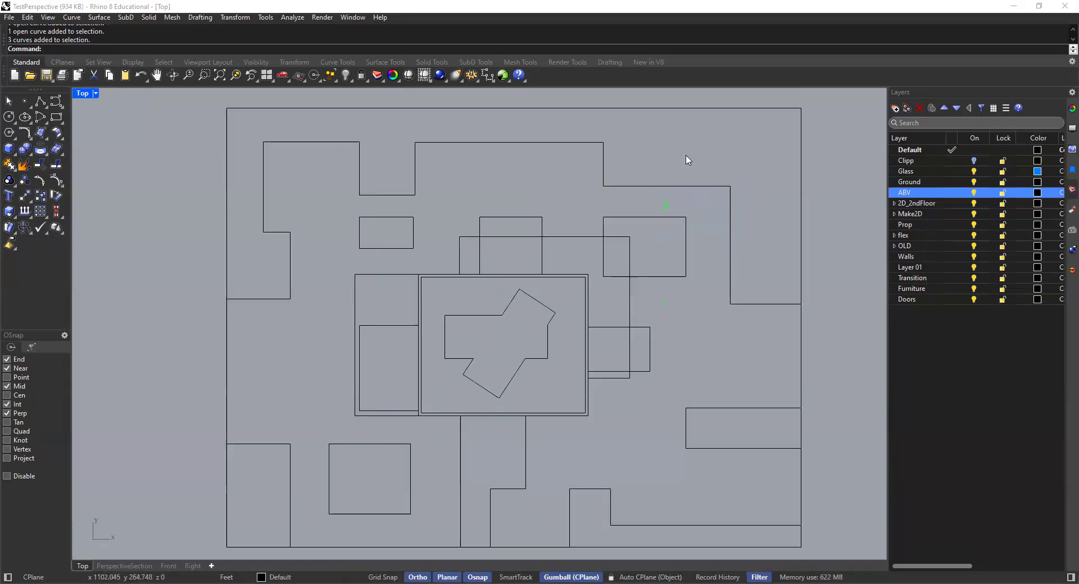
scroll(686, 157, "down", 4)
scroll(690, 169, "up", 2)
scroll(689, 180, "down", 5)
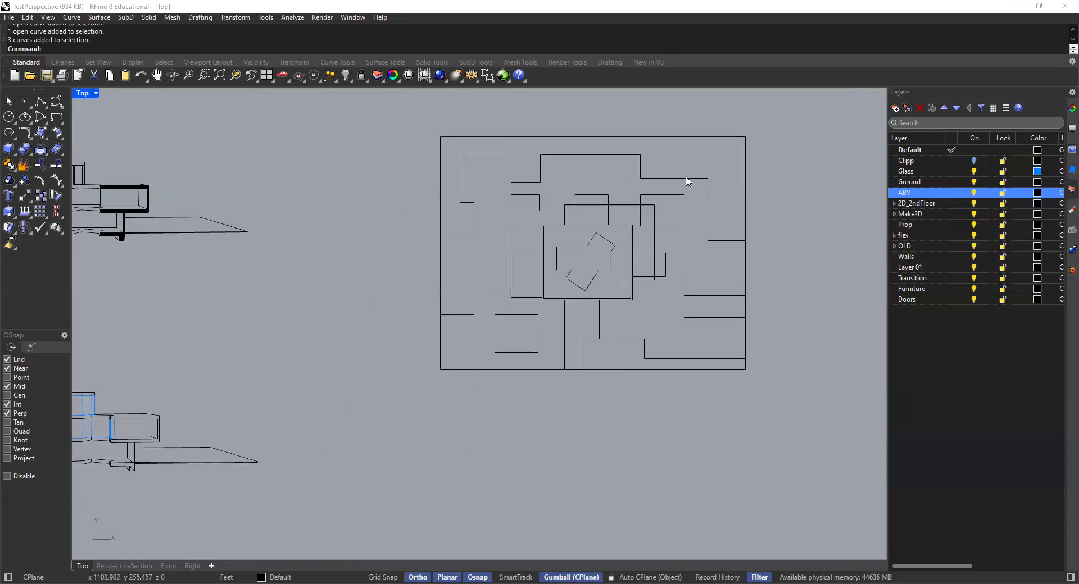
Select the entire 2D site plan linework and start exporting the selected objects to a file.
scroll(677, 200, "up", 2)
scroll(702, 174, "up", 1)
left_click_drag(749, 139, 393, 424)
left_click(11, 18)
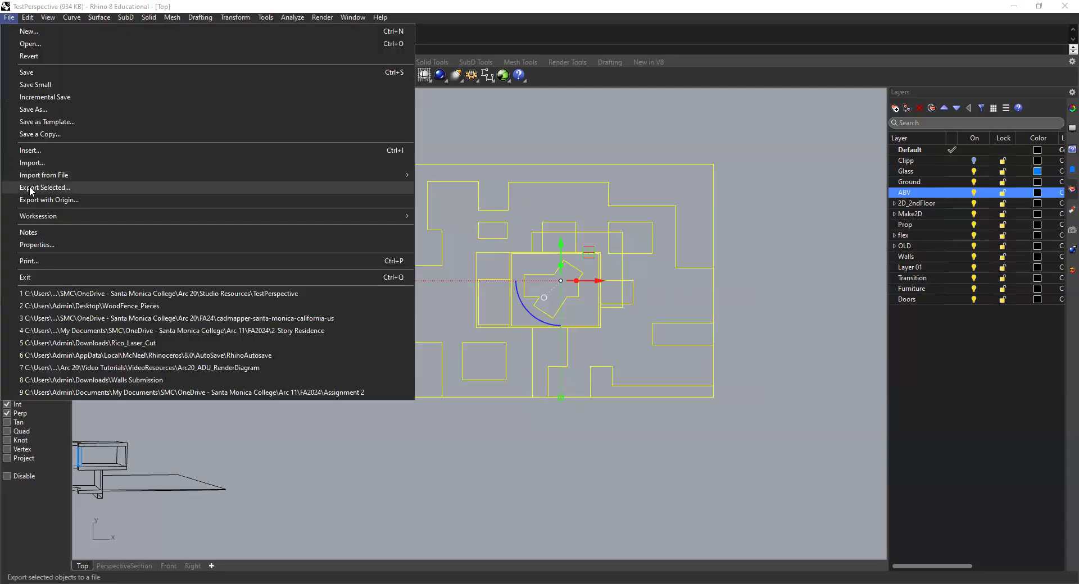
left_click(31, 184)
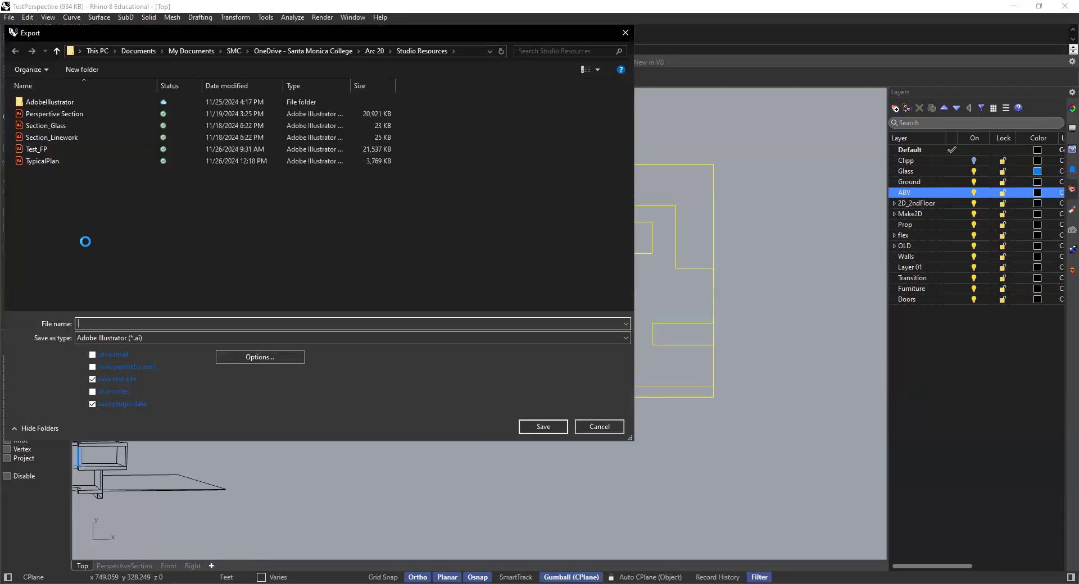
Export the selection as an Adobe Illustrator (*.ai) file named Siteplan, using a snapshot of the current view and RGB color.
double_click(129, 320)
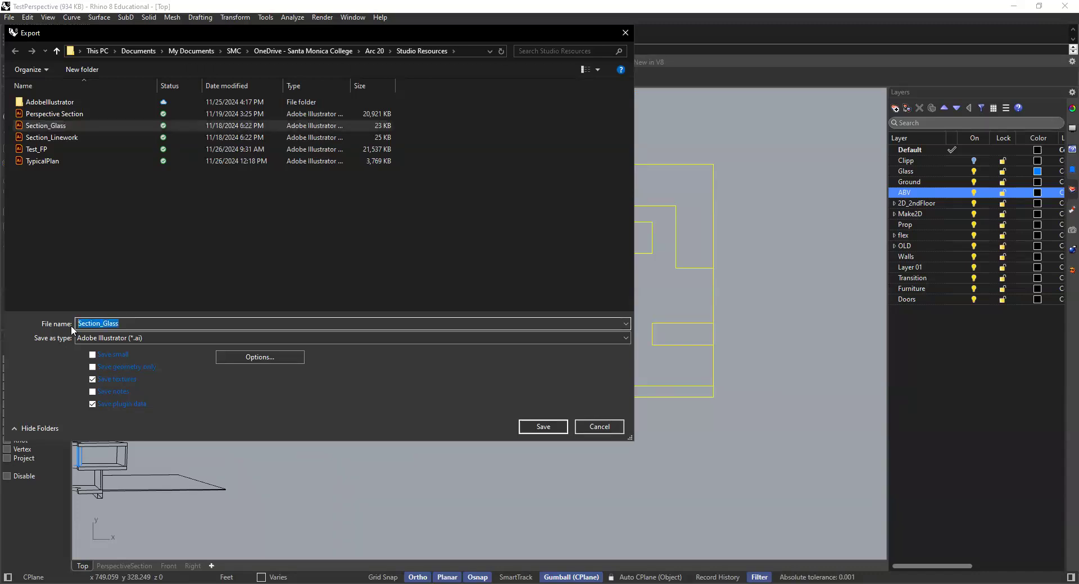
key("BackSpace")
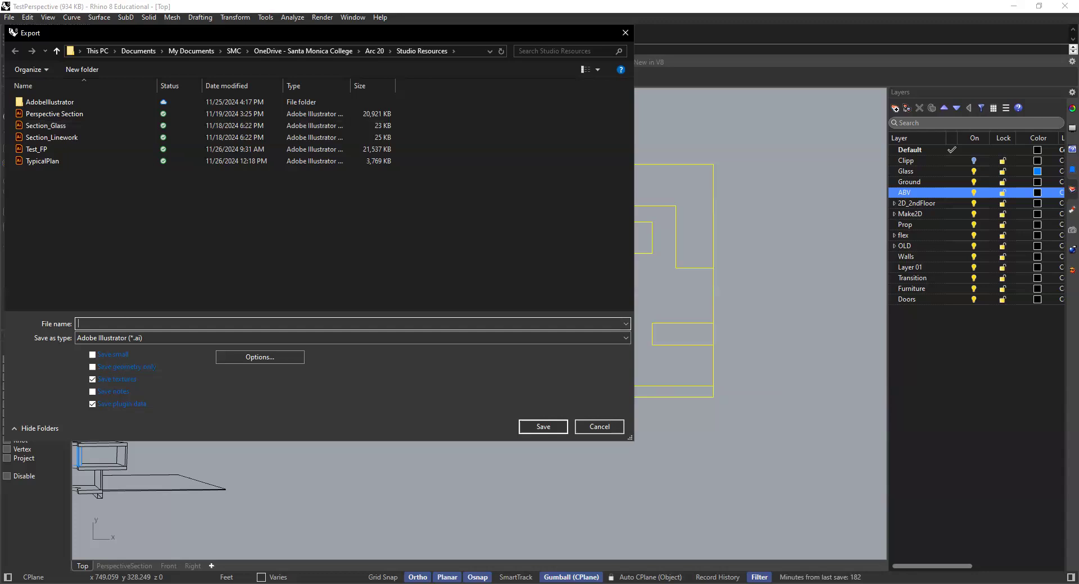
type("SitepLan")
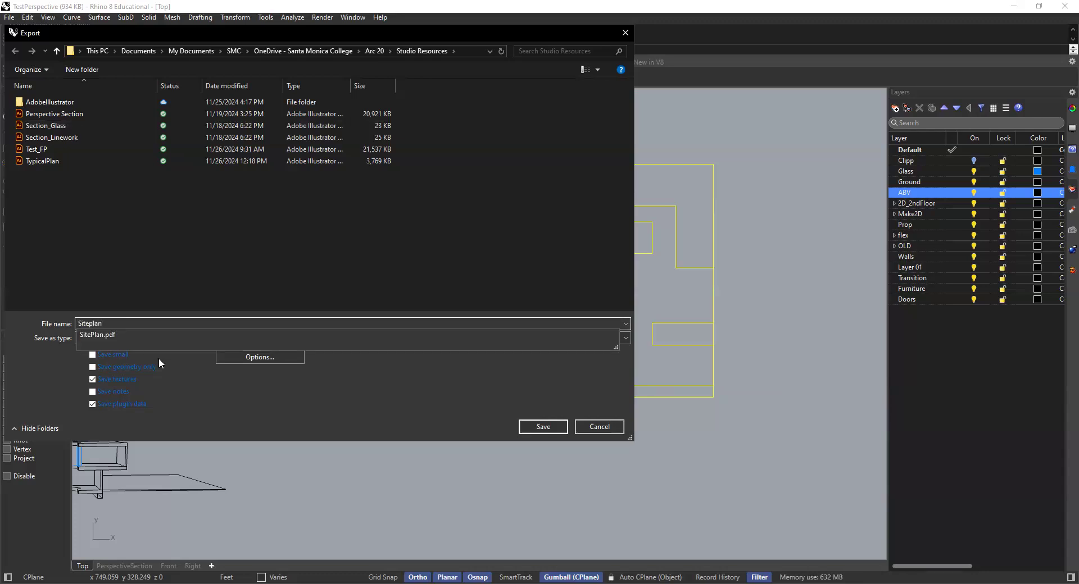
left_click(161, 328)
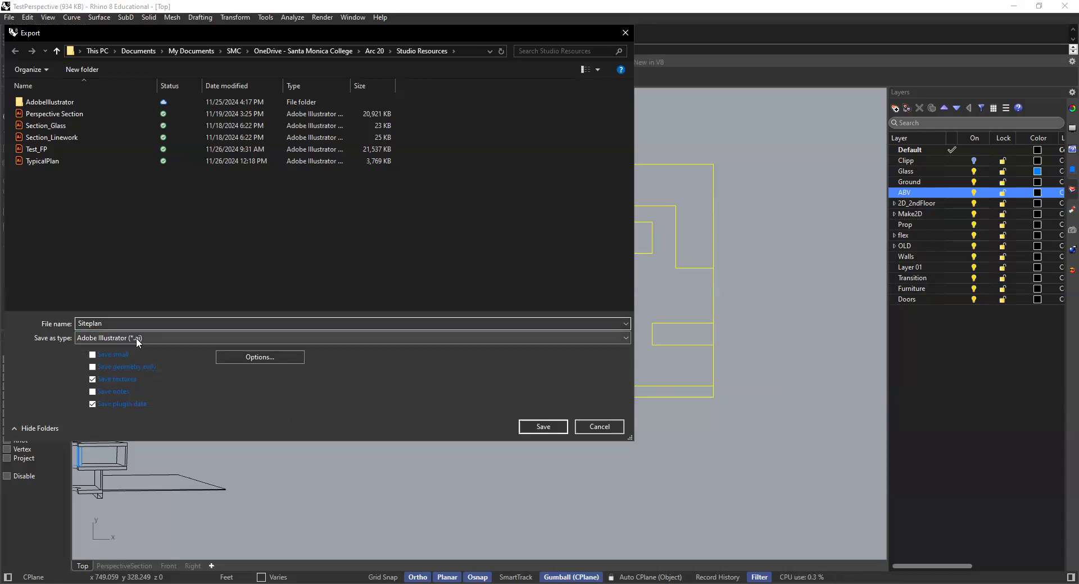
left_click(155, 338)
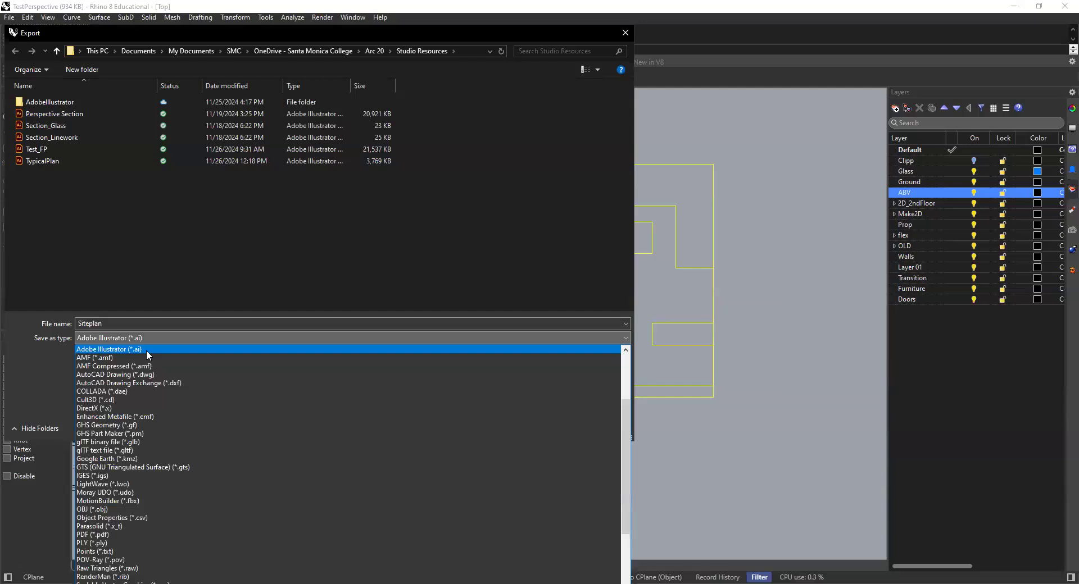
left_click(153, 348)
left_click(543, 428)
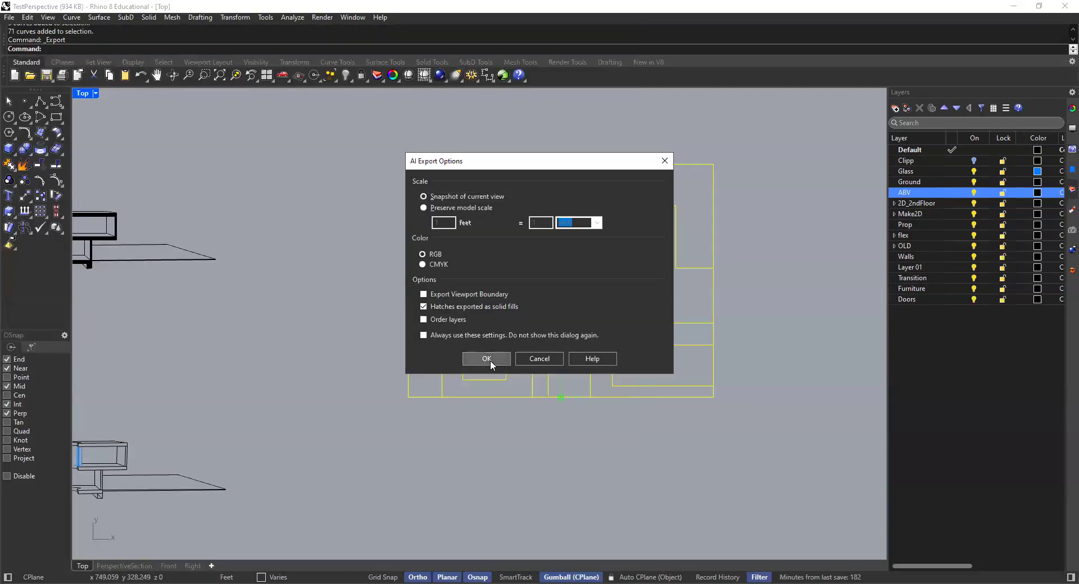
left_click(486, 359)
Switch to Adobe Illustrator and look over the circular pattern samples in 01_Swatches.ai.
left_click(315, 281)
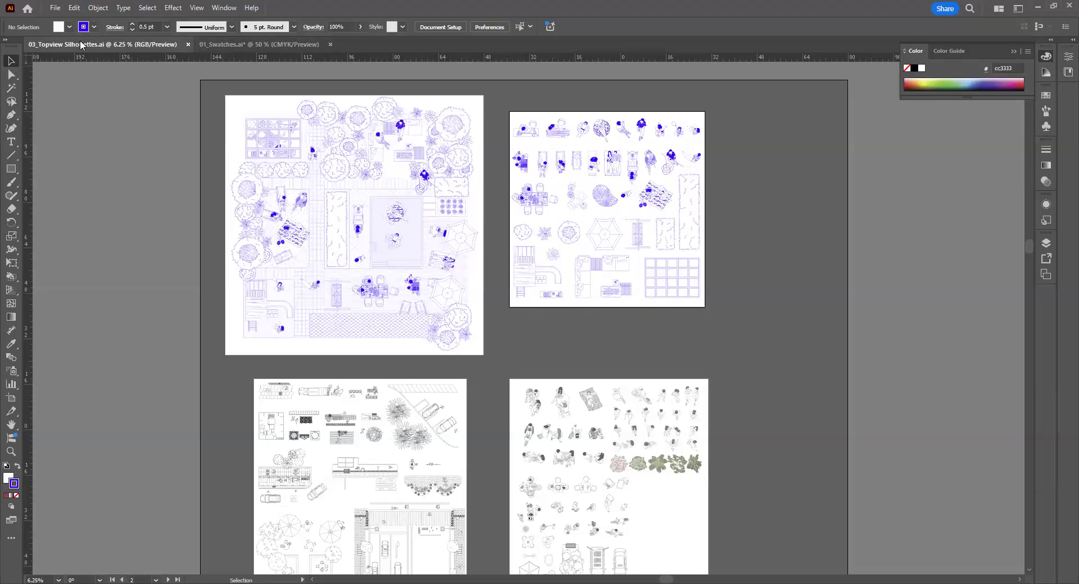
left_click(260, 45)
left_click(526, 191)
scroll(526, 185, "down", 3, "alt")
scroll(526, 185, "up", 11, "ctrl")
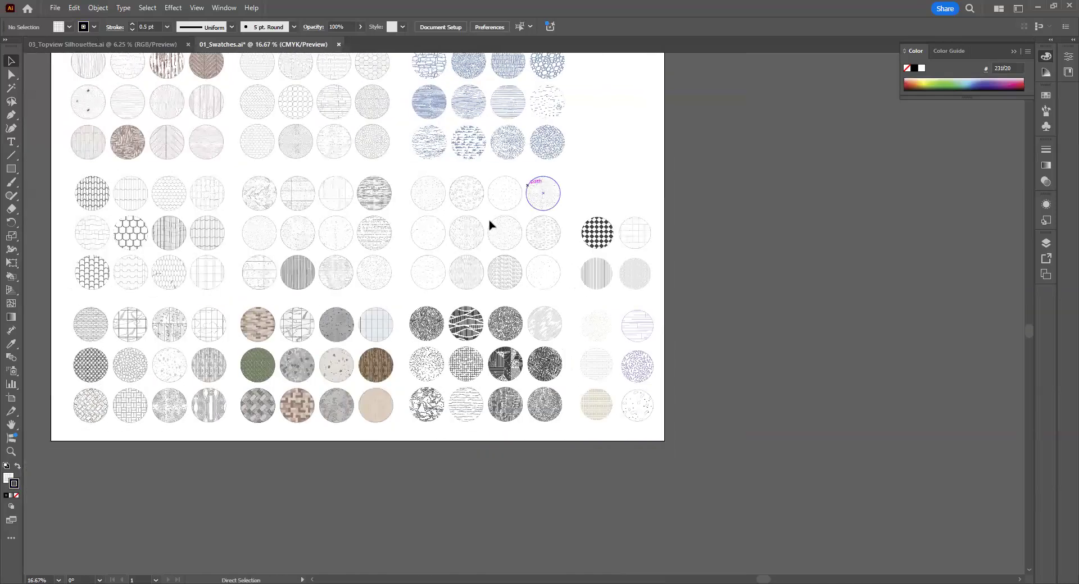
scroll(478, 218, "up", 6)
scroll(469, 183, "up", 1, "ctrl")
scroll(469, 186, "up", 1, "ctrl")
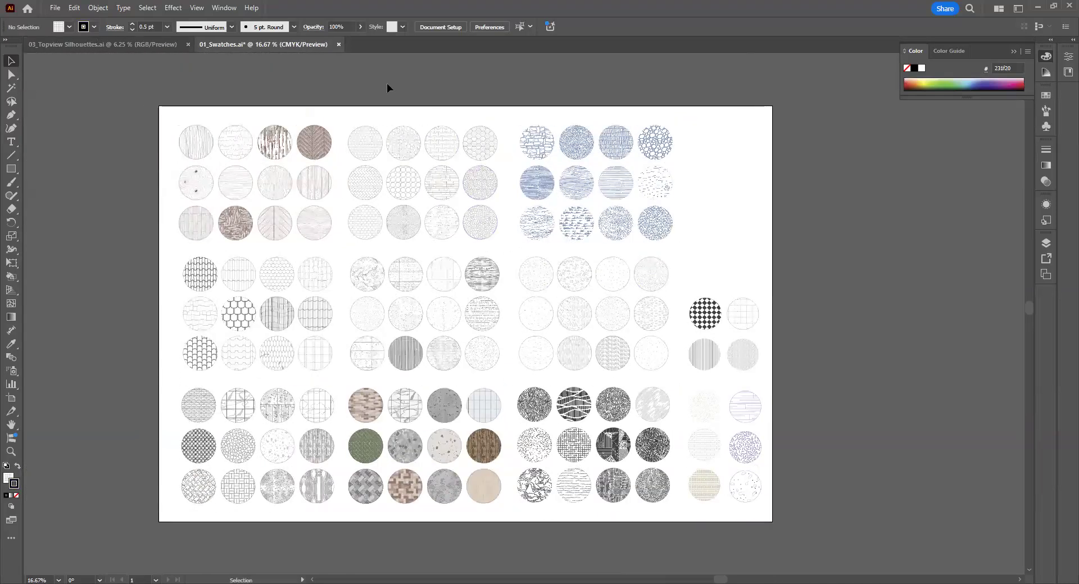
Open the SitePlan PDF from the Studio Resources folder.
left_click(54, 7)
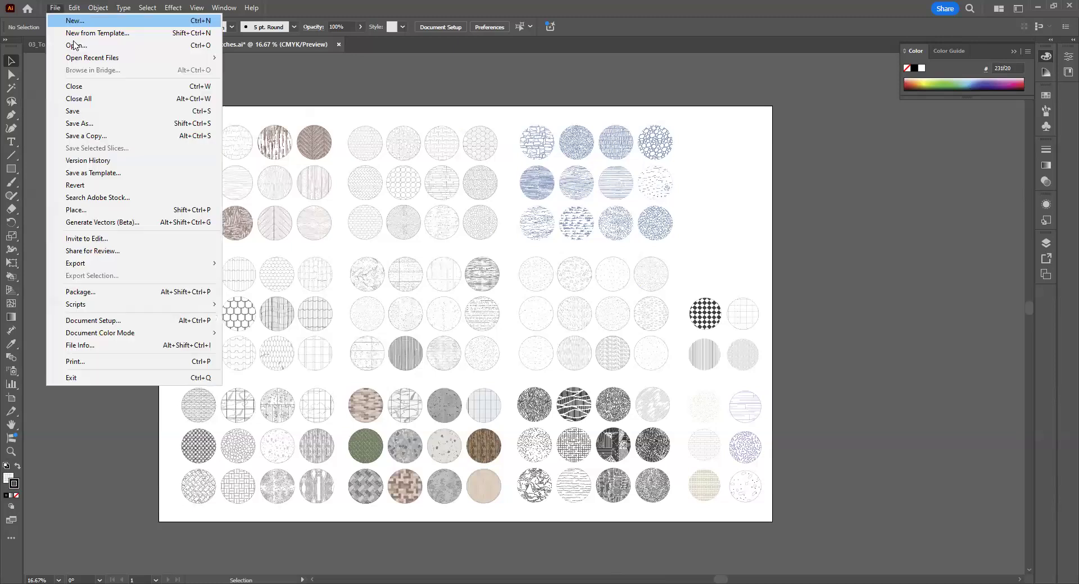
left_click(76, 45)
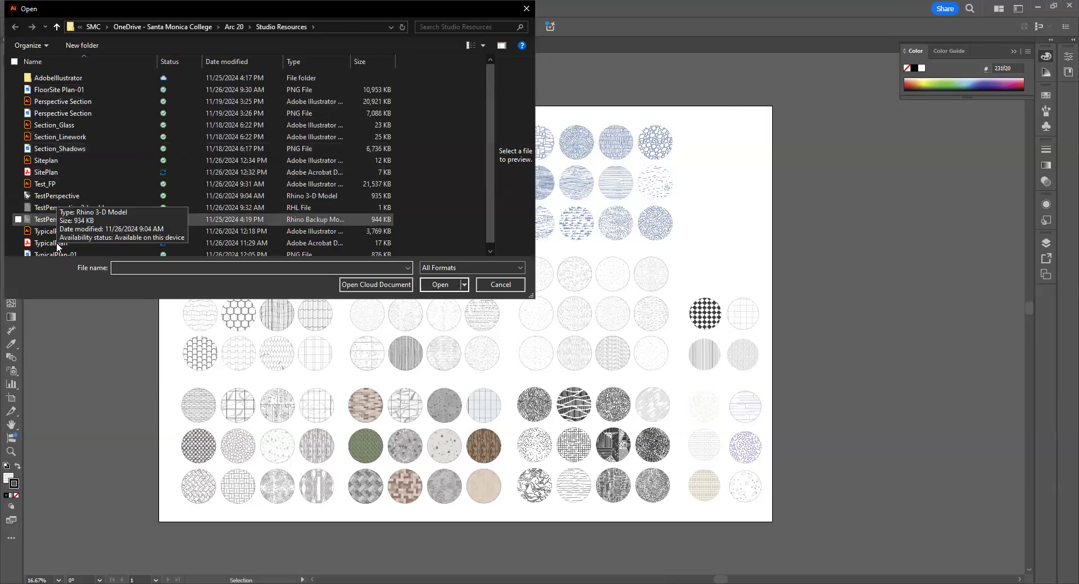
scroll(57, 247, "down", 1)
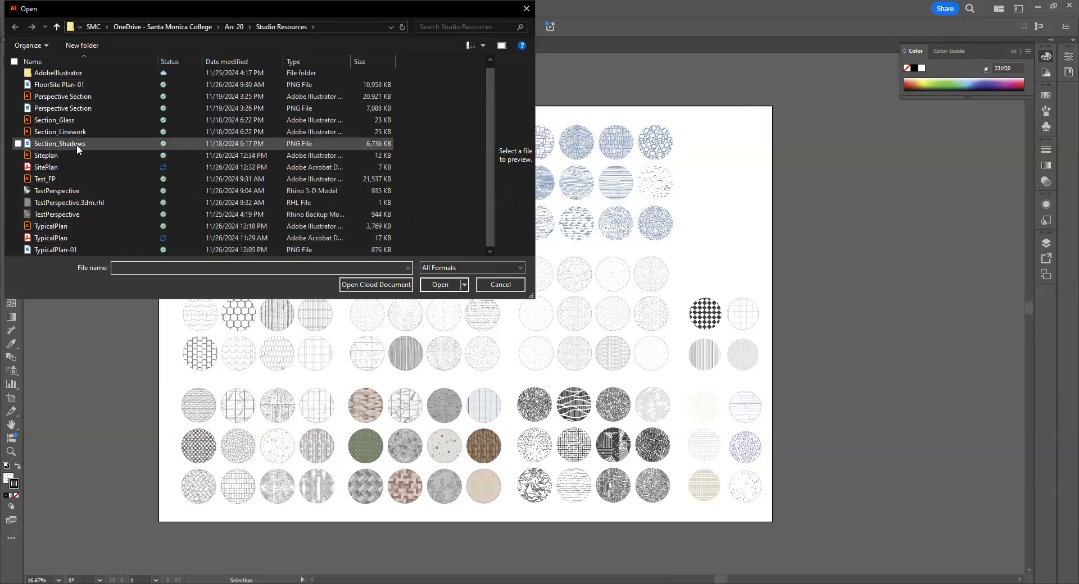
left_click(66, 168)
left_click(439, 287)
scroll(291, 206, "down", 2, "alt")
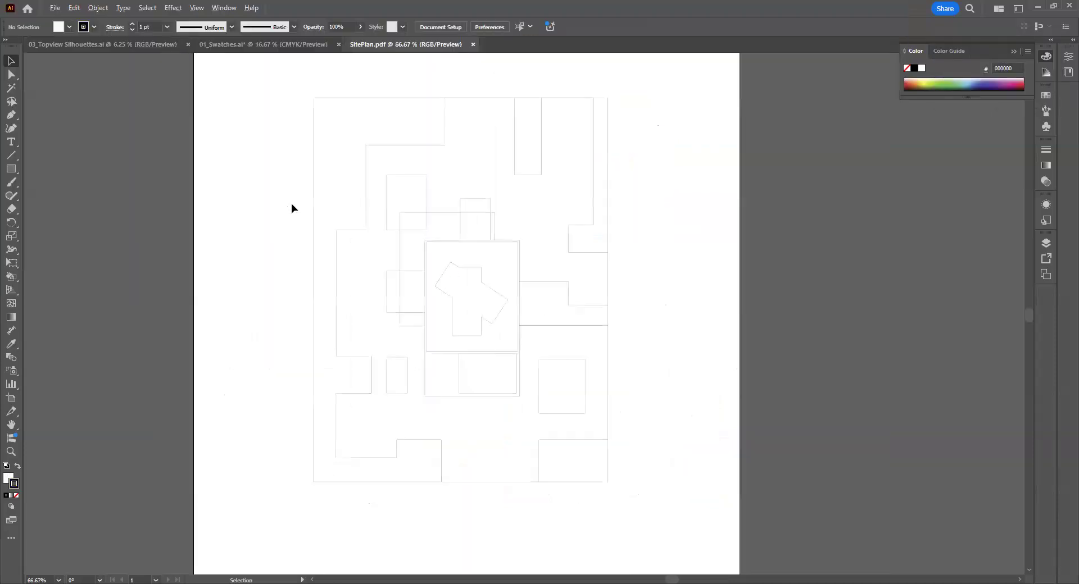
scroll(292, 206, "up", 1, "alt")
Open the exported Siteplan Illustrator file and compare its drawing size with the SitePlan PDF.
left_click(55, 8)
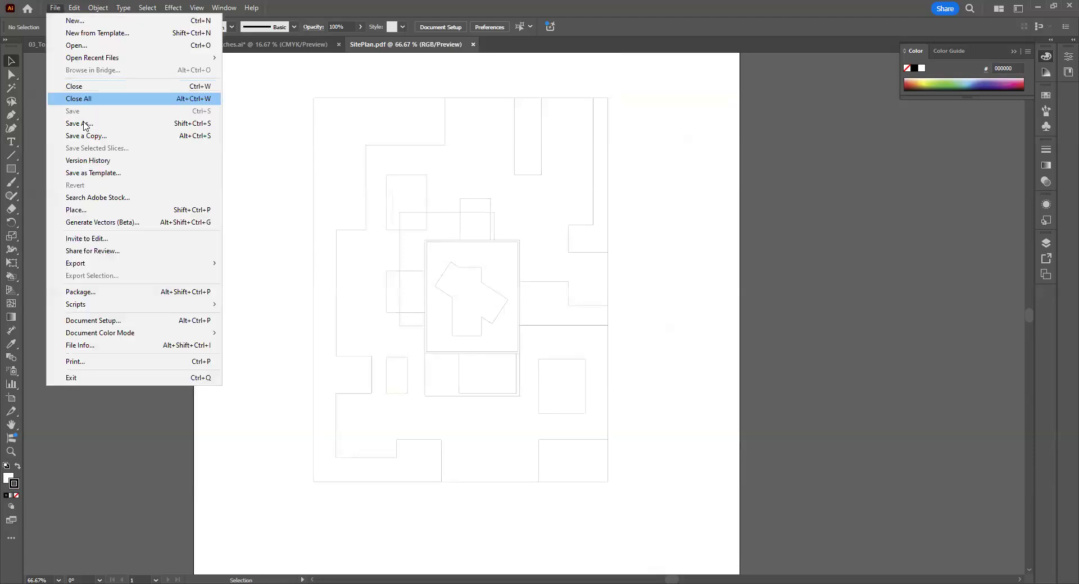
left_click(77, 45)
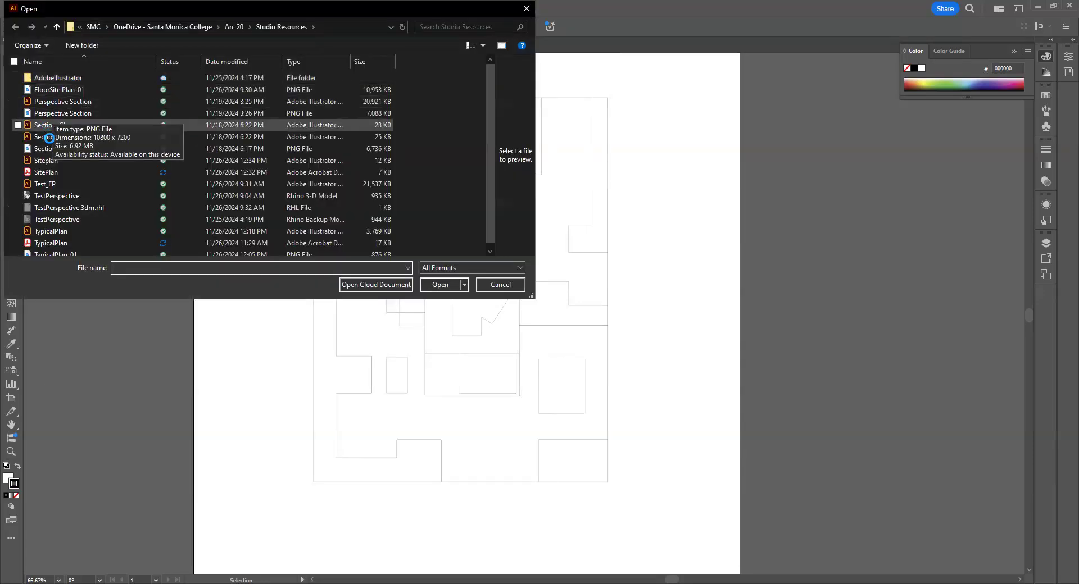
left_click(47, 161)
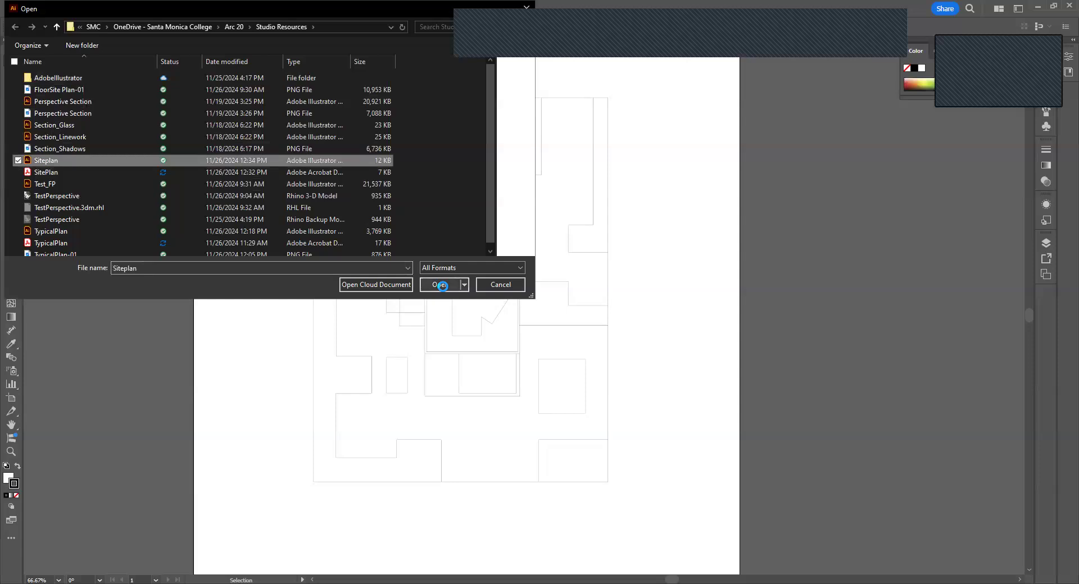
left_click(441, 286)
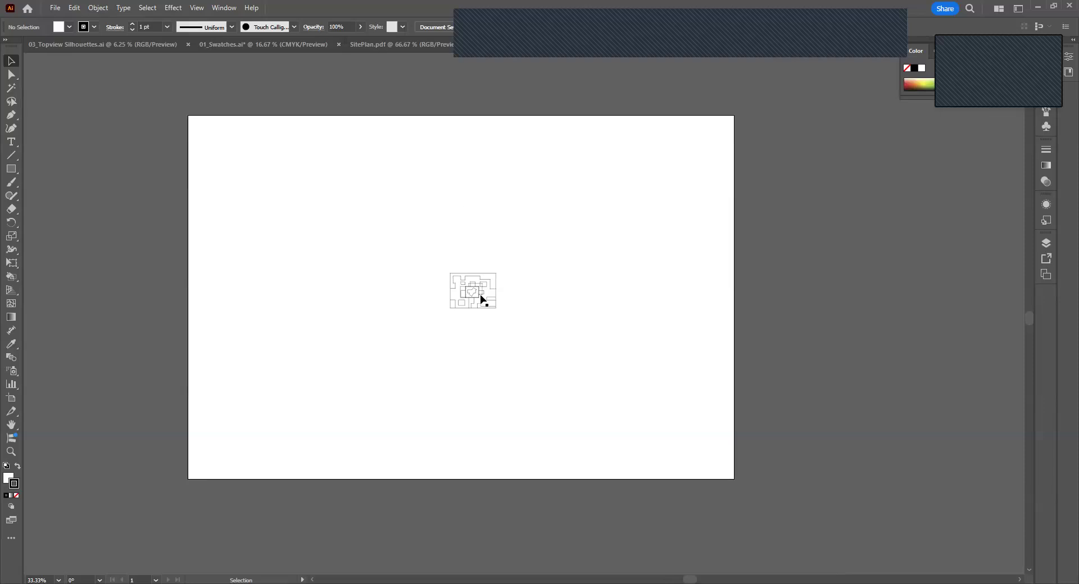
left_click(395, 40)
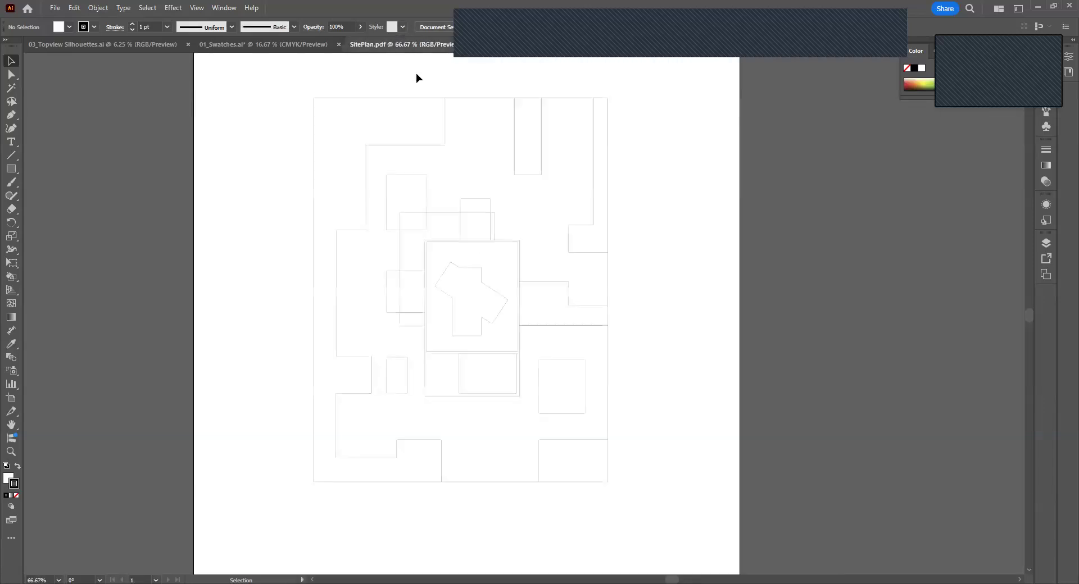
left_click(532, 45)
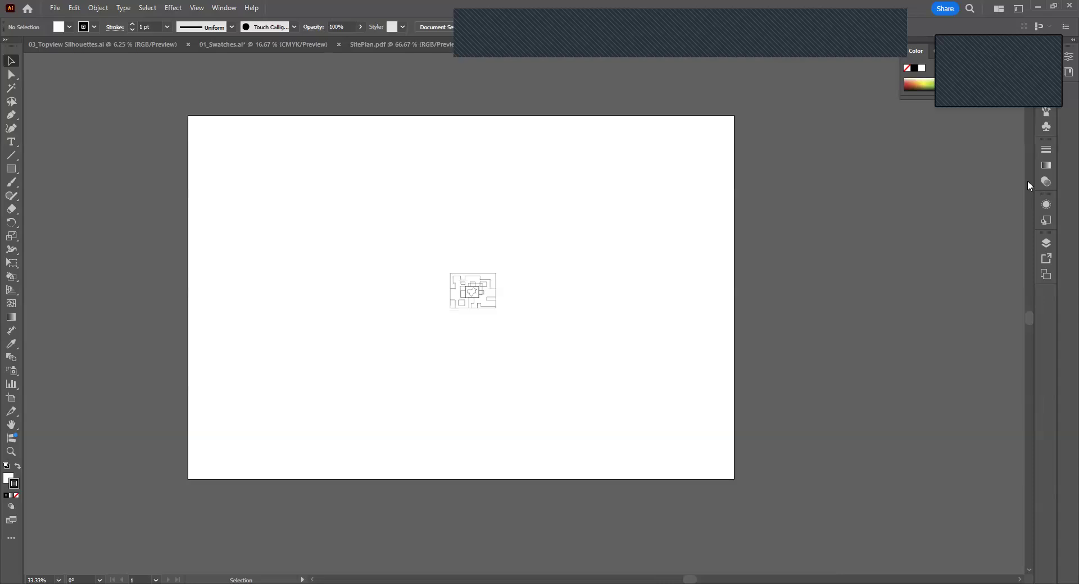
Add a layer named Print to the Siteplan Illustrator file and lock all the other layers.
left_click(1045, 243)
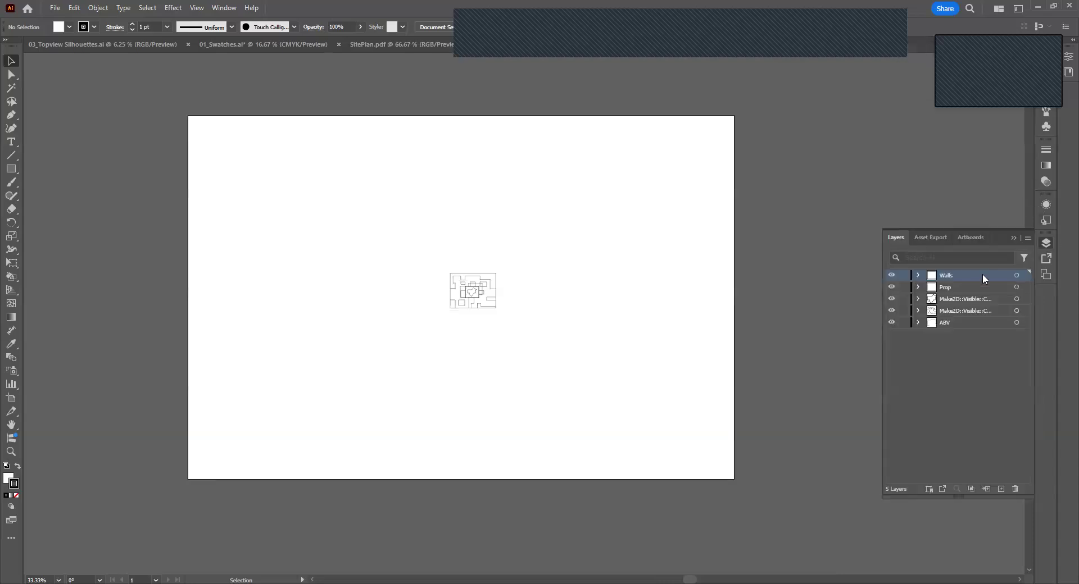
left_click(1004, 481)
left_click(1001, 489)
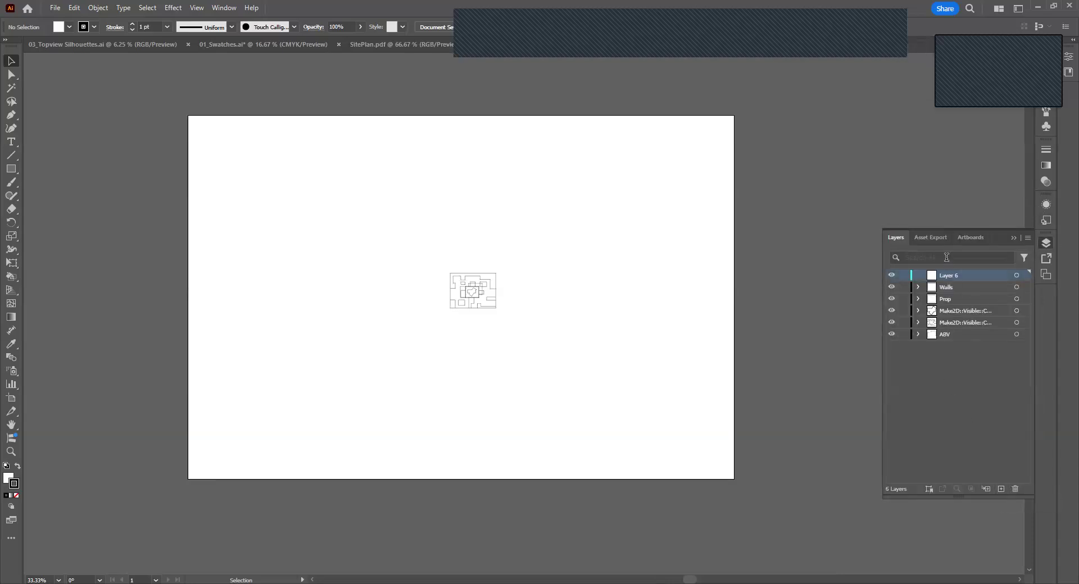
double_click(951, 276)
type("Print")
left_click(972, 416)
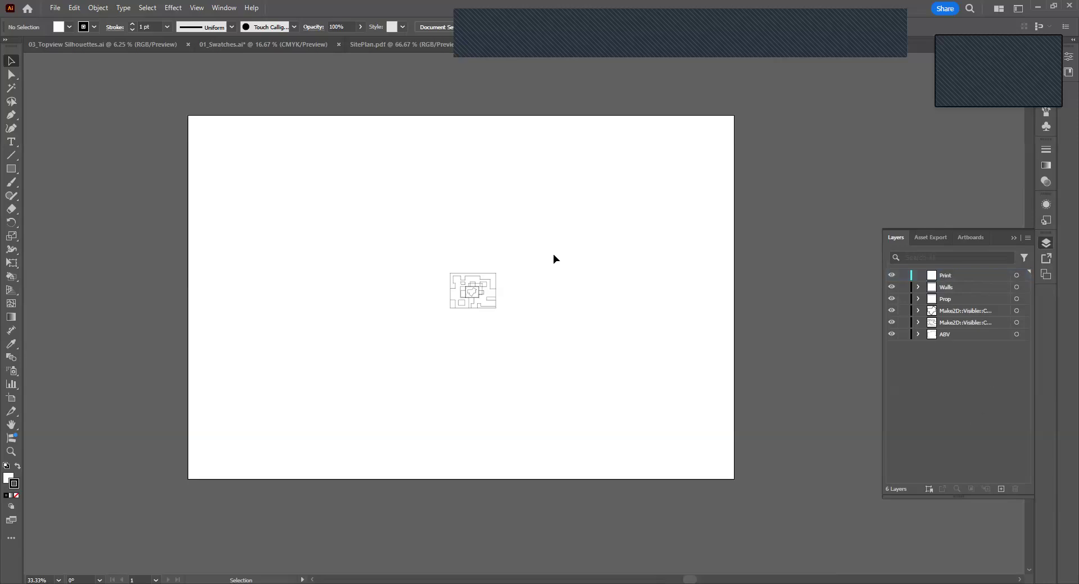
left_click_drag(903, 287, 903, 336)
Copy all the linework from SitePlan.pdf into the Print layer of the Siteplan Illustrator file.
left_click(402, 44)
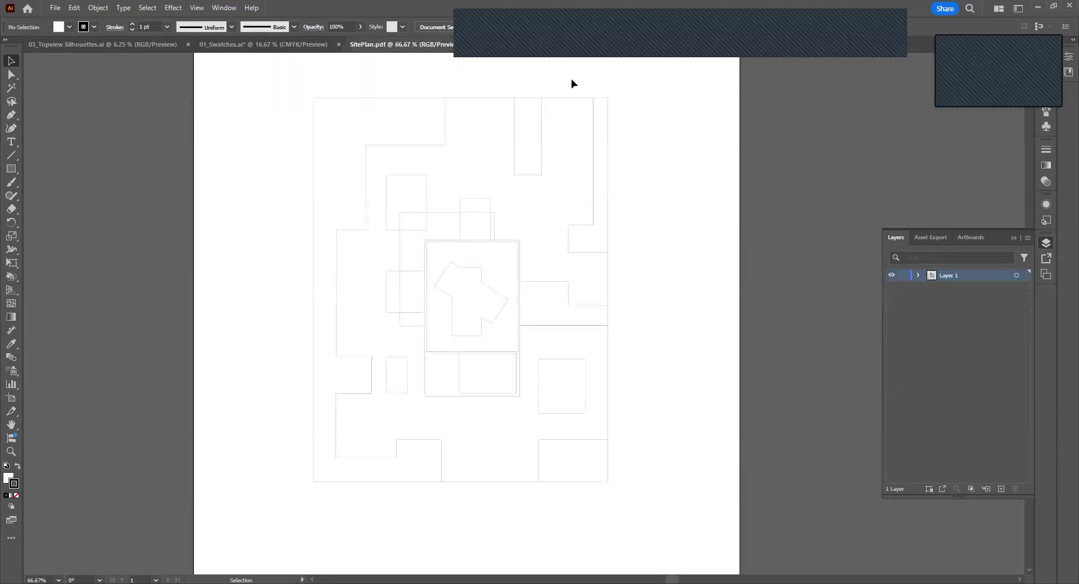
left_click_drag(645, 81, 295, 502)
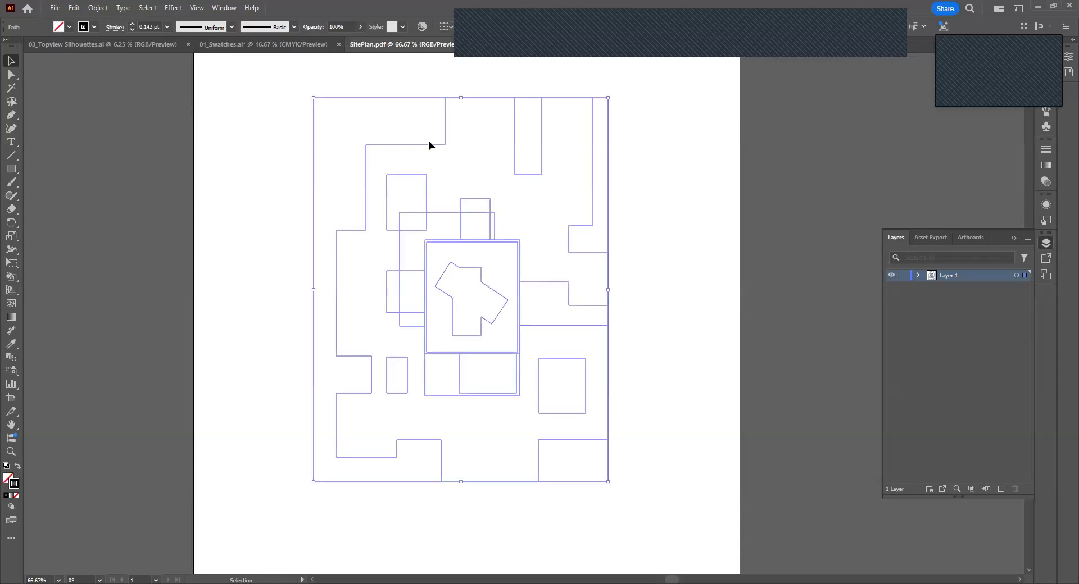
left_click_drag(429, 145, 450, 233)
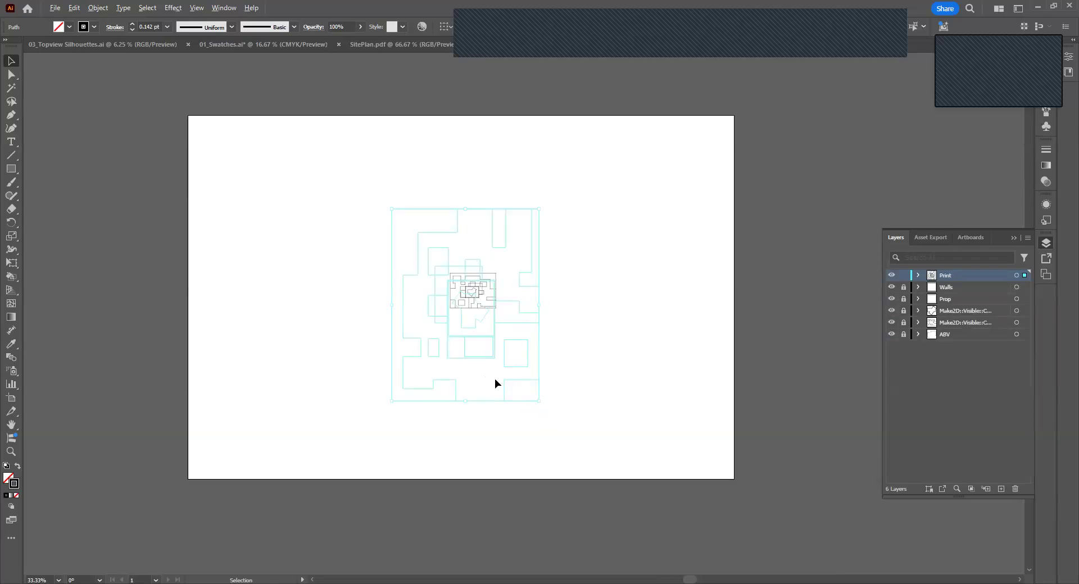
Rotate the pasted site plan 90° clockwise so it matches the landscape orientation of the exported linework.
left_click_drag(543, 406, 571, 216)
left_click_drag(612, 342, 378, 389)
left_click(313, 318)
Hide the Walls, Prop, both Make2D and ABV layers, leaving only the Print layer visible.
left_click(903, 287)
left_click_drag(895, 331, 884, 335)
left_click_drag(903, 288, 886, 335)
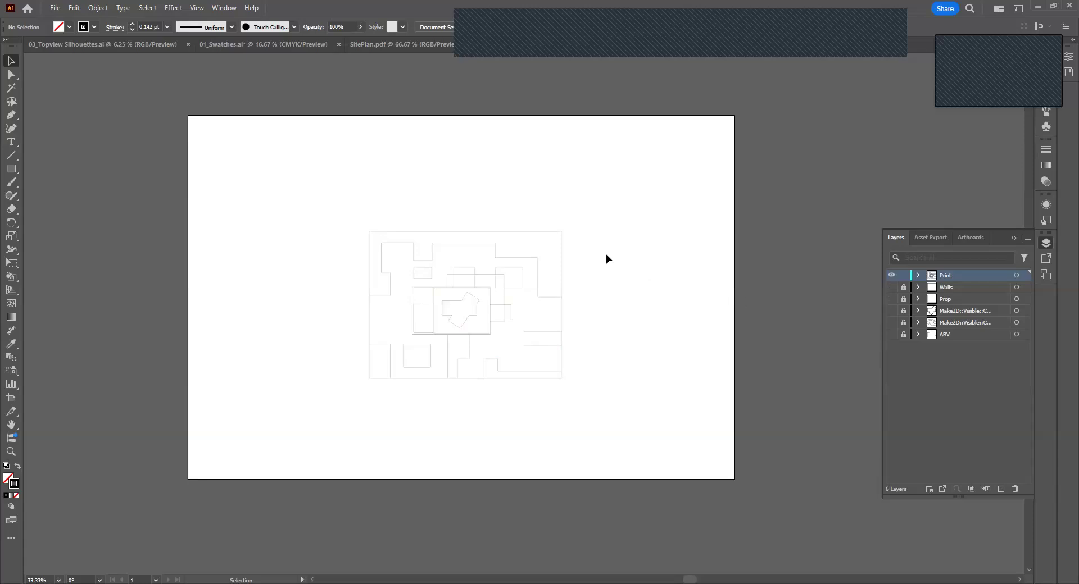
Try rotating all the site plan linework on the Print layer counterclockwise to a slanted angle.
scroll(480, 295, "up", 2, "alt")
scroll(451, 294, "left", 1, "ctrl")
scroll(449, 304, "left", 1, "ctrl")
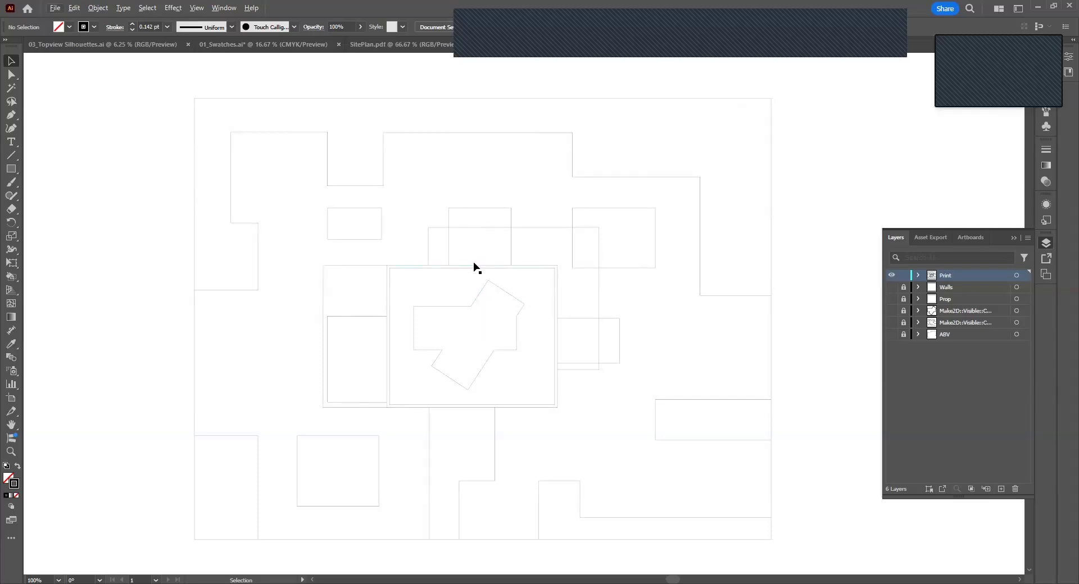
scroll(474, 265, "down", 1, "alt")
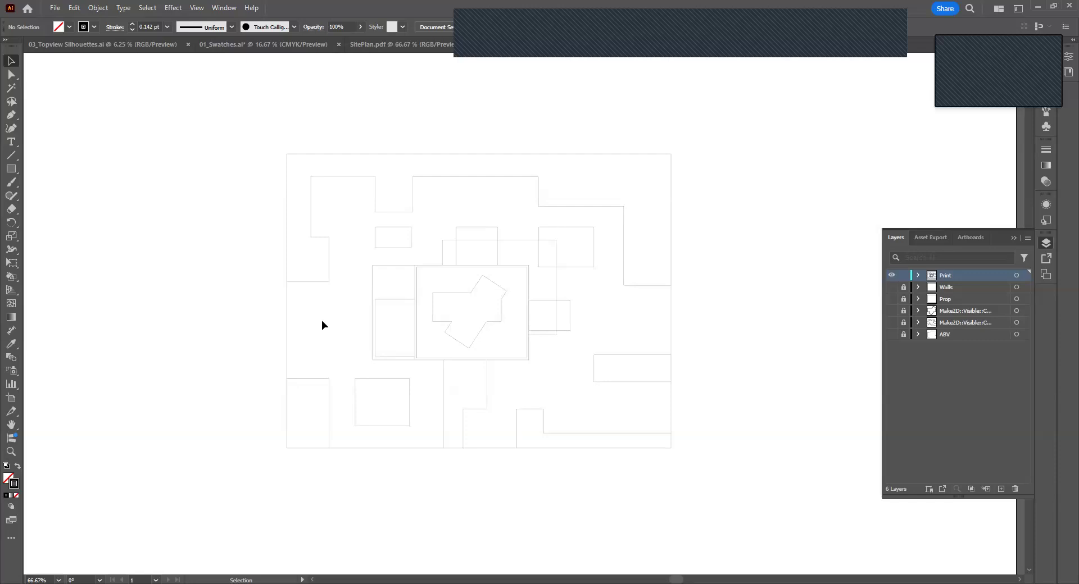
left_click_drag(733, 108, 192, 481)
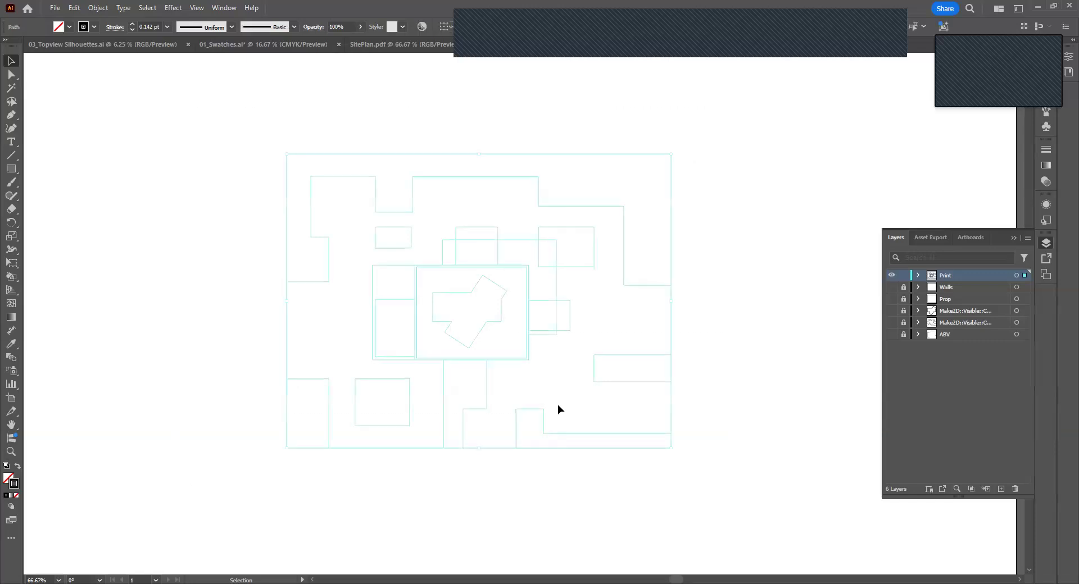
left_click_drag(703, 405, 719, 337)
left_click(754, 185)
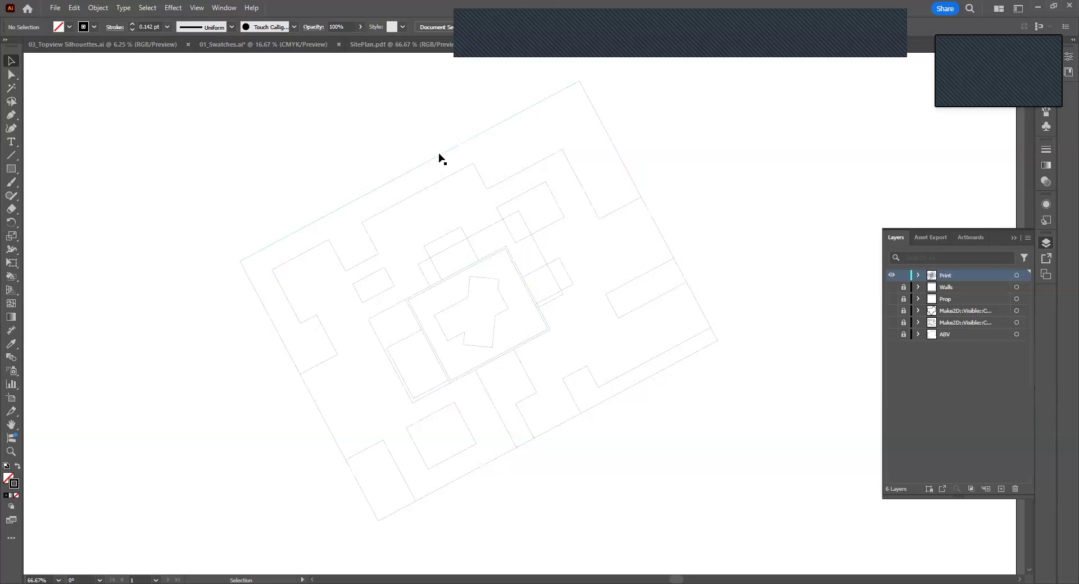
Undo the slanted rotation of the site plan and keep every layer except Print hidden.
key("ctrl+z")
left_click(581, 127)
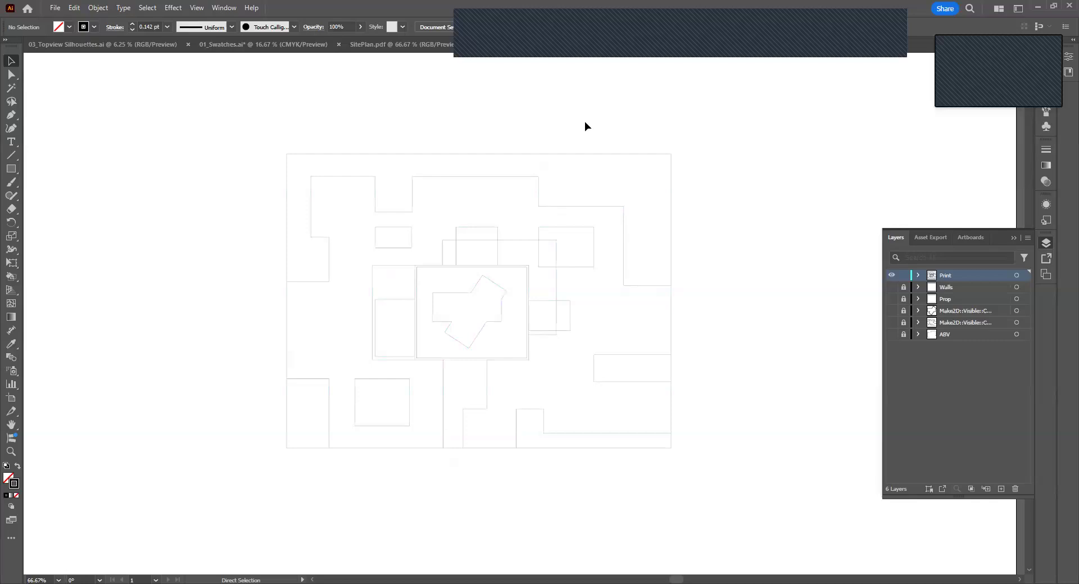
key("ctrl+z")
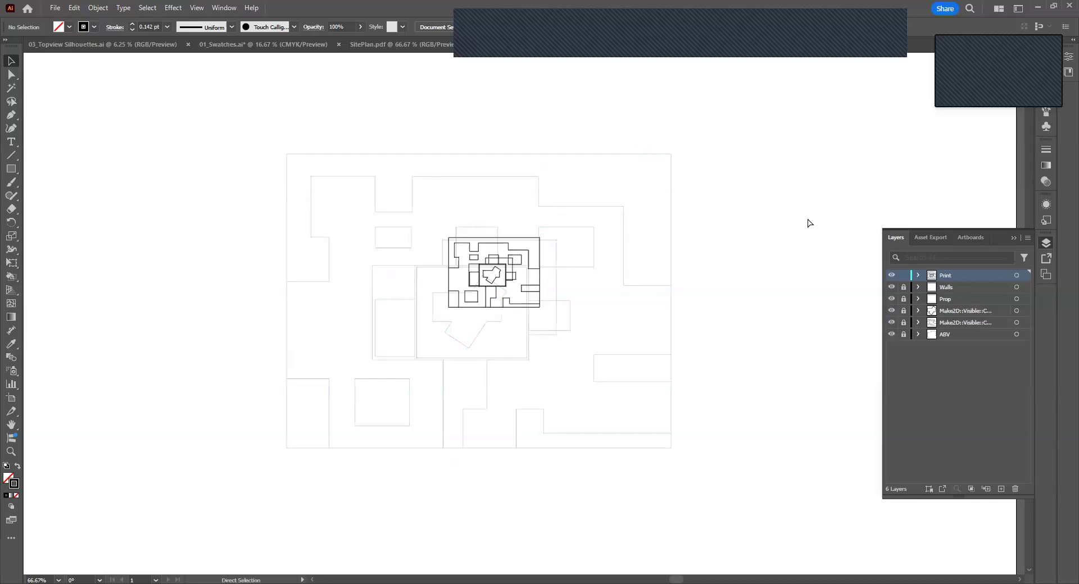
left_click_drag(891, 287, 891, 336)
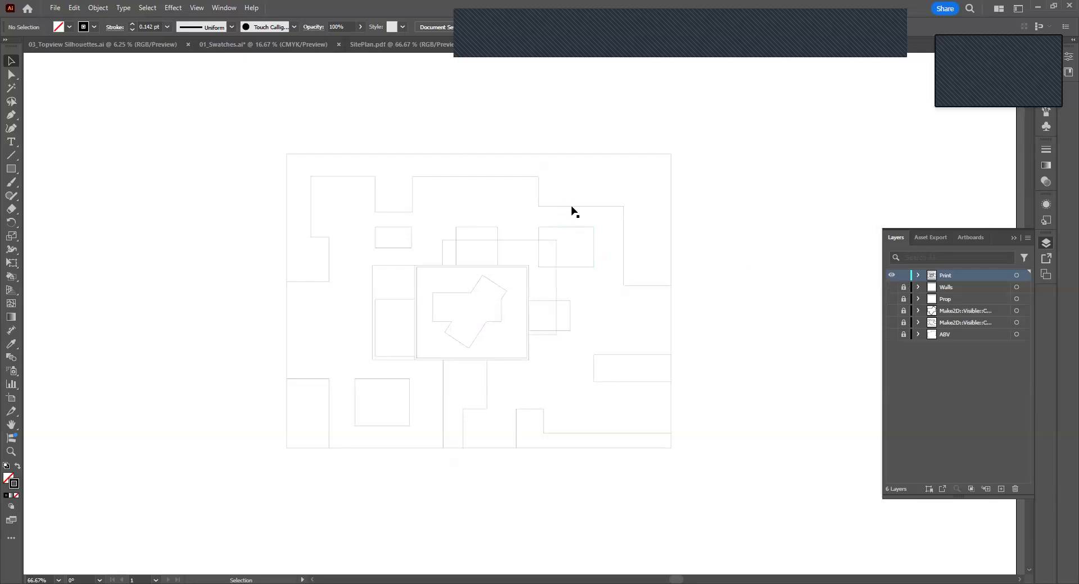
Lock the Print layer, and show and unlock the Walls, Prop, both Make2D and ABV layers.
scroll(558, 214, "up", 1, "alt")
scroll(556, 213, "left", 1, "ctrl")
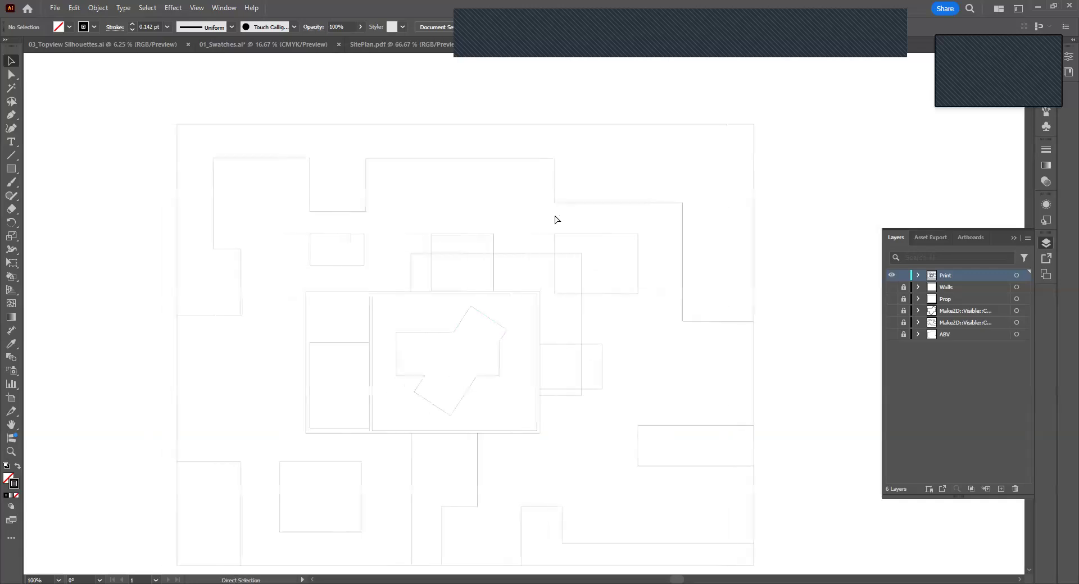
scroll(549, 212, "down", 2)
scroll(562, 219, "left", 1, "ctrl")
scroll(575, 208, "up", 1)
scroll(559, 204, "right", 1, "ctrl")
scroll(590, 186, "down", 1)
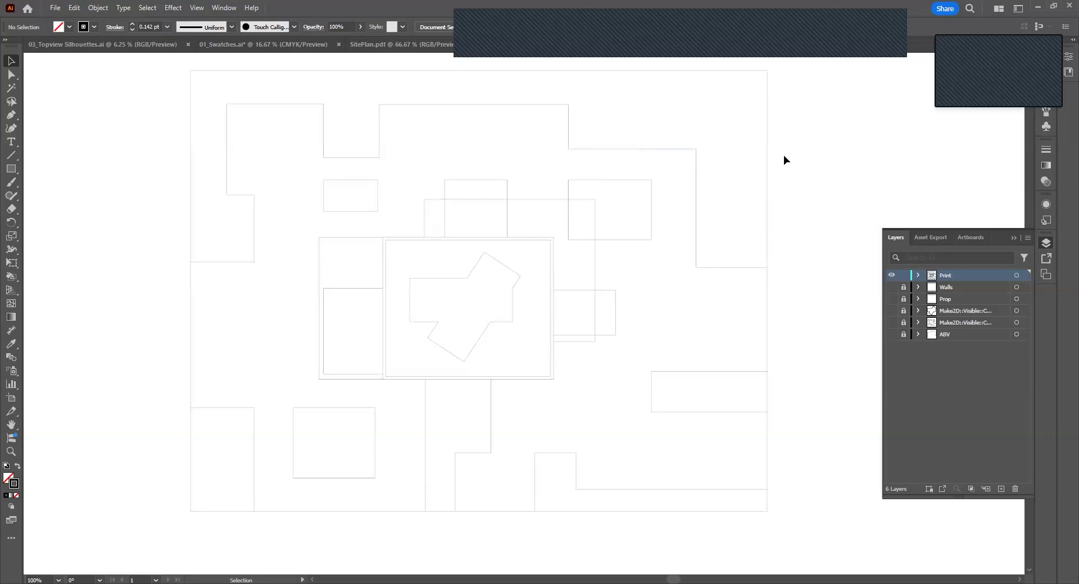
left_click(904, 275)
left_click_drag(891, 287, 893, 344)
left_click_drag(905, 287, 904, 345)
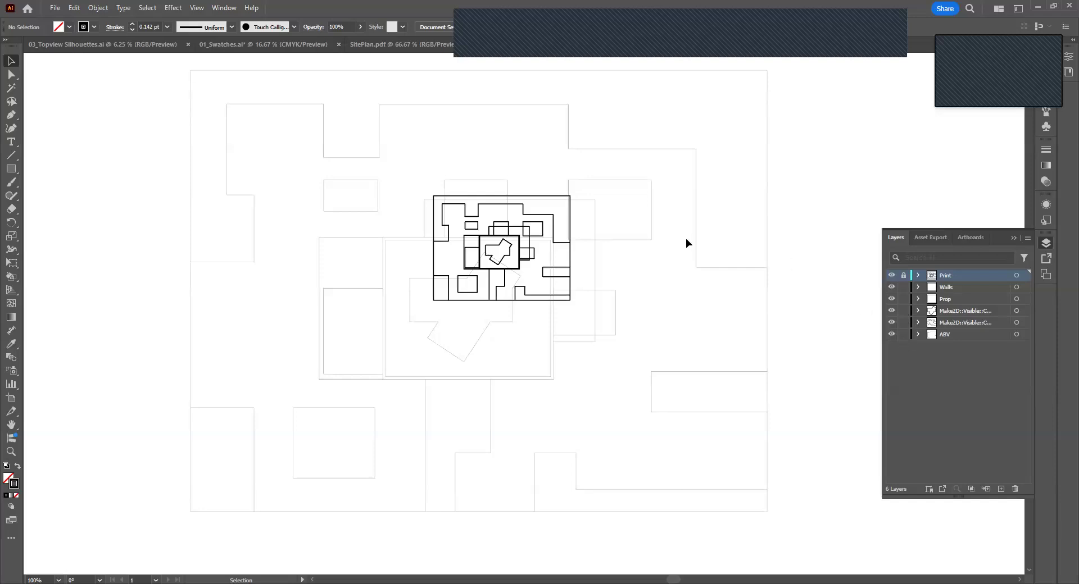
Move all the exported linework onto the site plan's upper-left corner and scale it proportionally to match the site plan's outline.
key("ctrl+a")
scroll(425, 303, "up", 4)
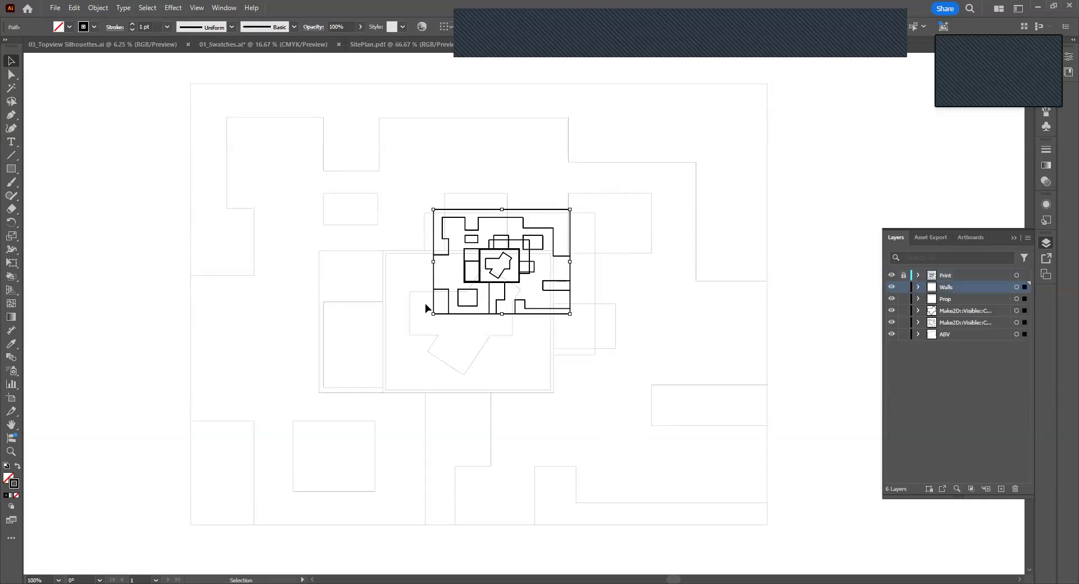
left_click_drag(480, 263, 239, 132)
scroll(338, 164, "down", 4)
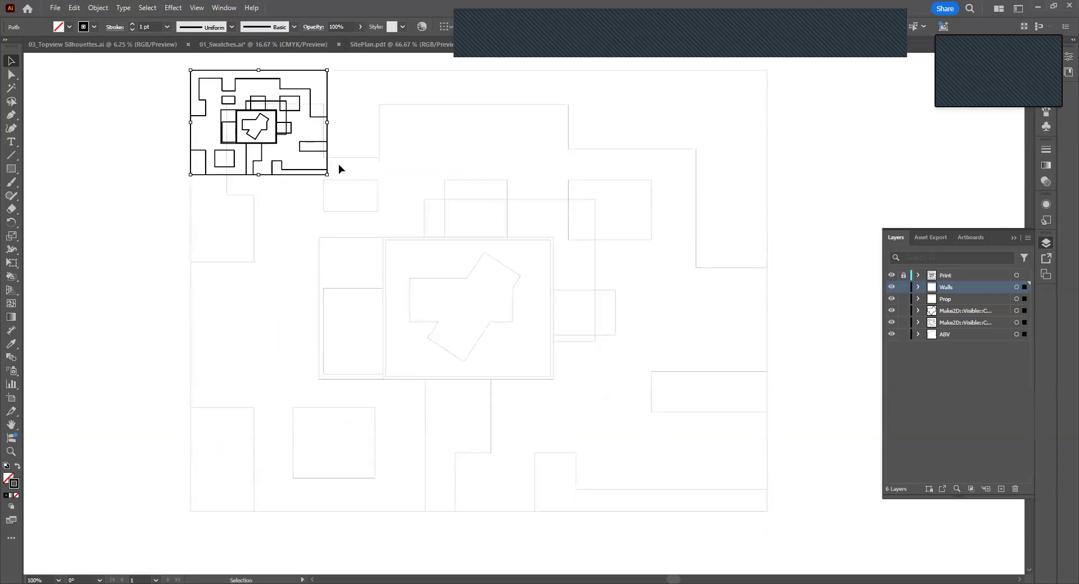
scroll(339, 164, "down", 1, "alt")
left_click_drag(336, 163, 627, 387)
scroll(512, 236, "up", 4)
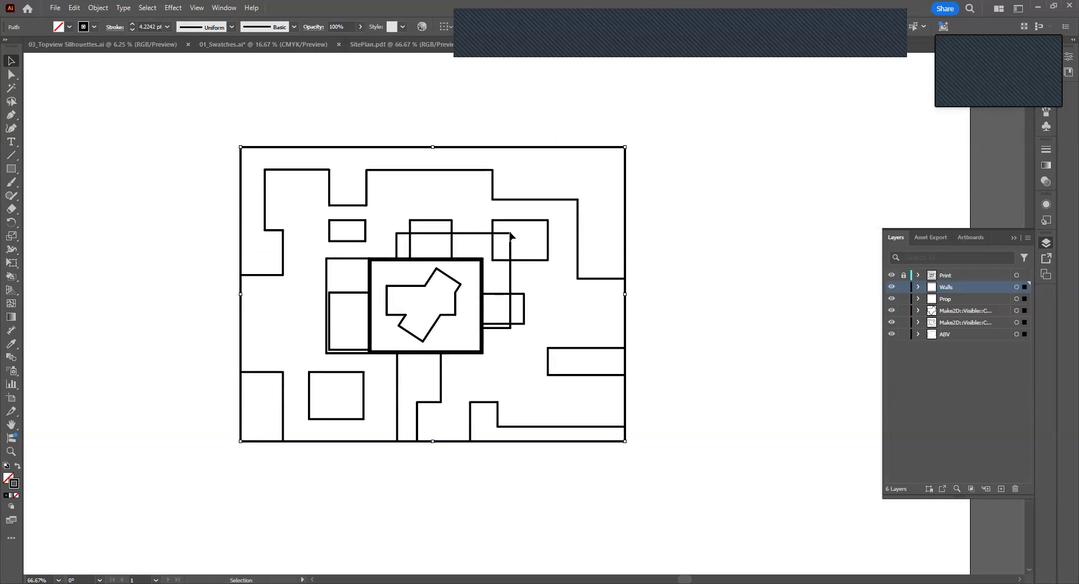
Set the stroke weight of all the exported linework to 1 pt.
left_click(167, 26)
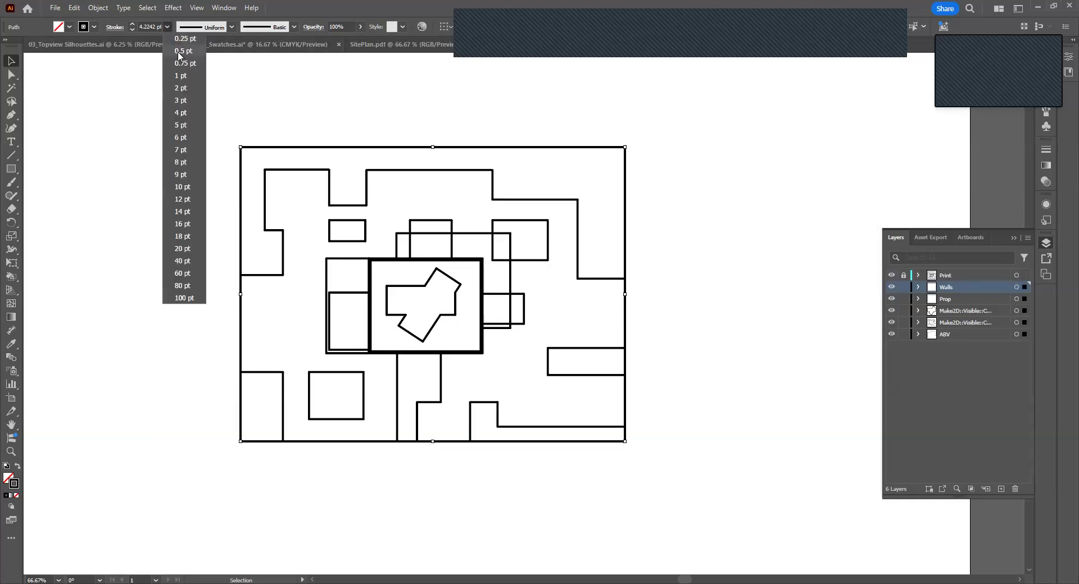
left_click(181, 75)
left_click(261, 139)
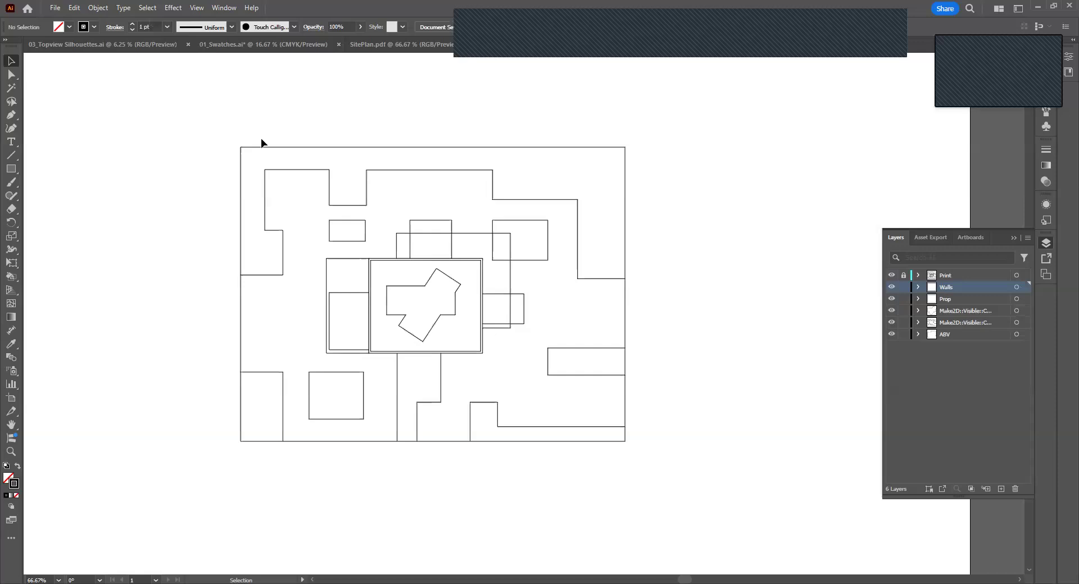
Move the Print layer beneath the ABV layer so it sits last in the layer order.
left_click_drag(954, 277, 946, 337)
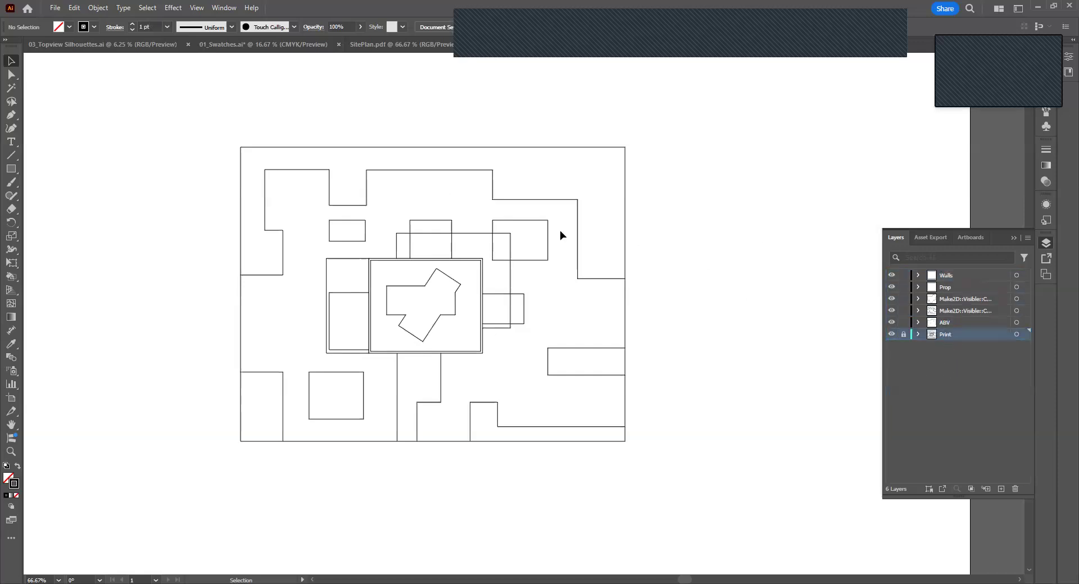
scroll(395, 198, "up", 1, "alt")
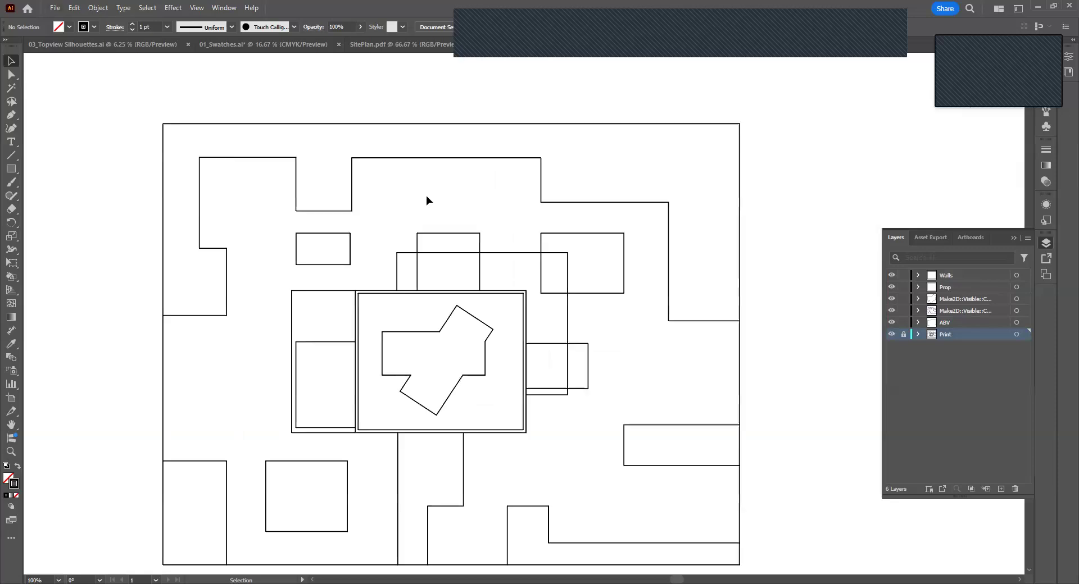
scroll(426, 196, "down", 1, "alt")
left_click_drag(194, 459, 200, 486)
Reduce the stroke weight of all unlocked linework to 0.5 pt.
left_click(215, 106)
key("ctrl+a")
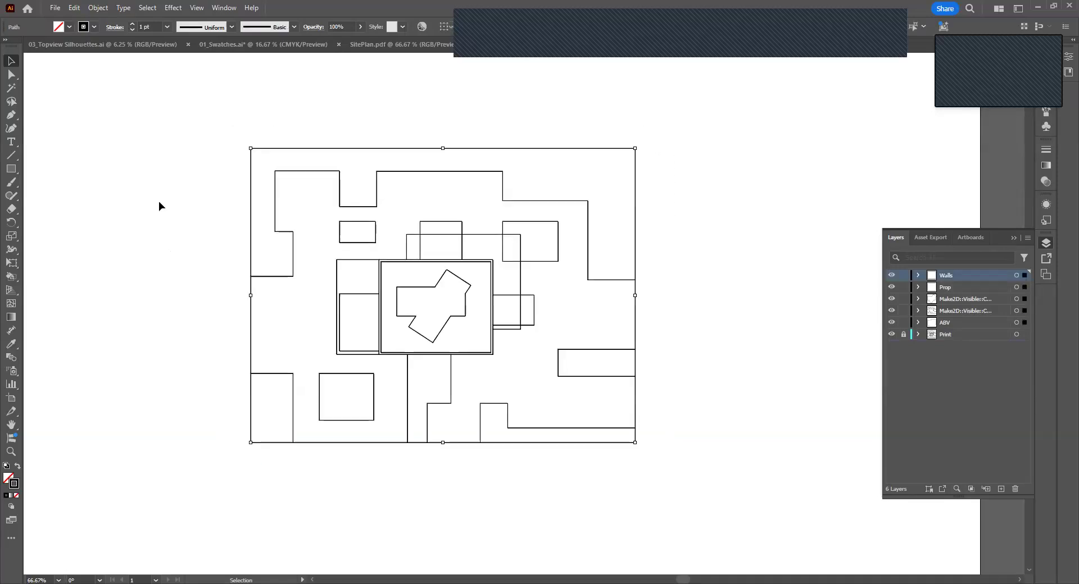
left_click(167, 27)
left_click(185, 51)
left_click(200, 120)
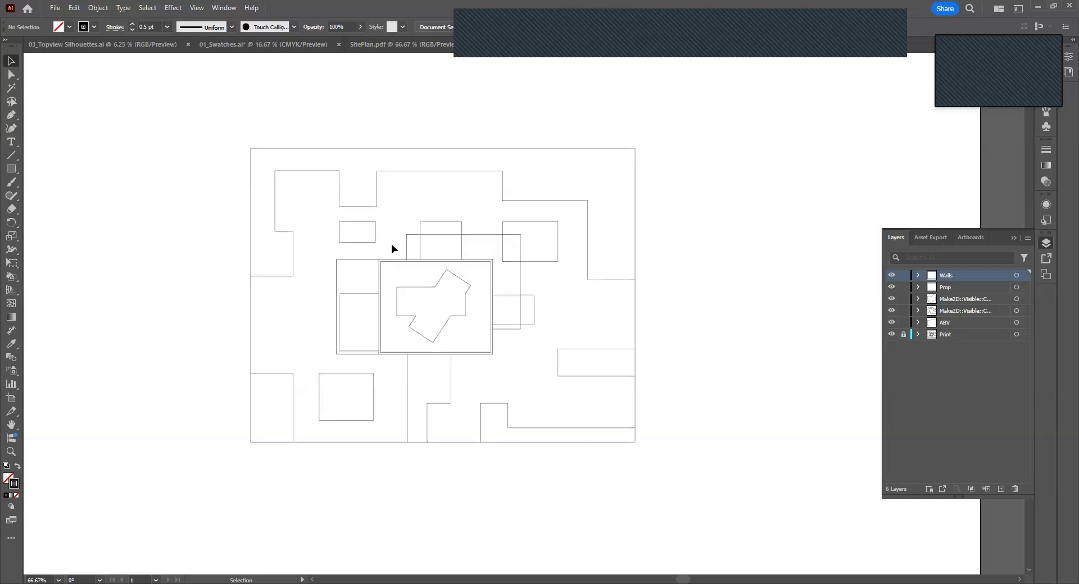
Isolate the Walls layer by hiding the Prop, both Make2D, ABV and Print layers.
scroll(391, 246, "up", 1, "alt")
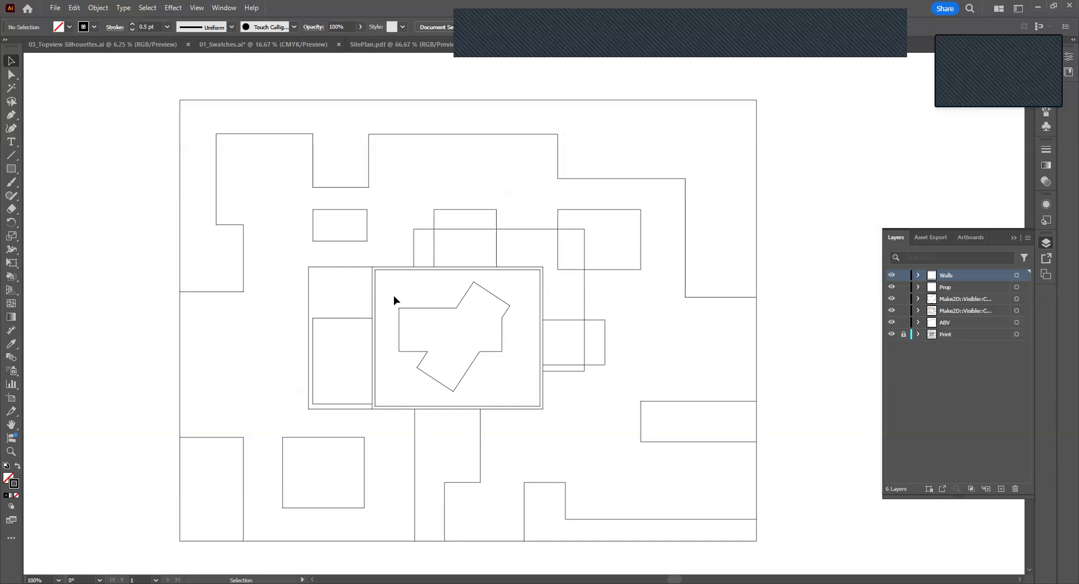
scroll(394, 296, "up", 3, "alt")
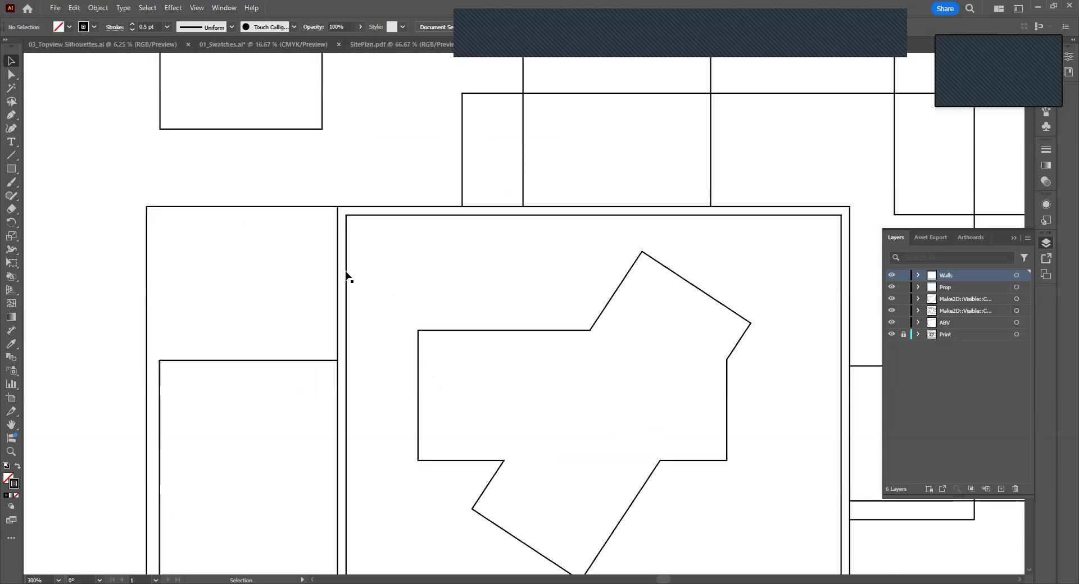
left_click(338, 260)
left_click(555, 300)
left_click_drag(892, 287, 892, 324)
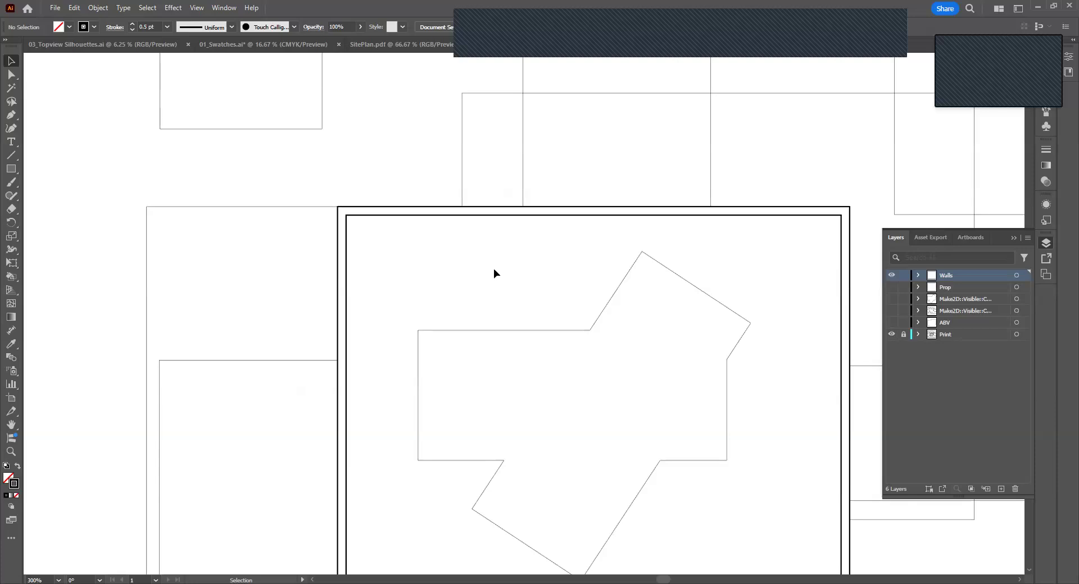
left_click(891, 335)
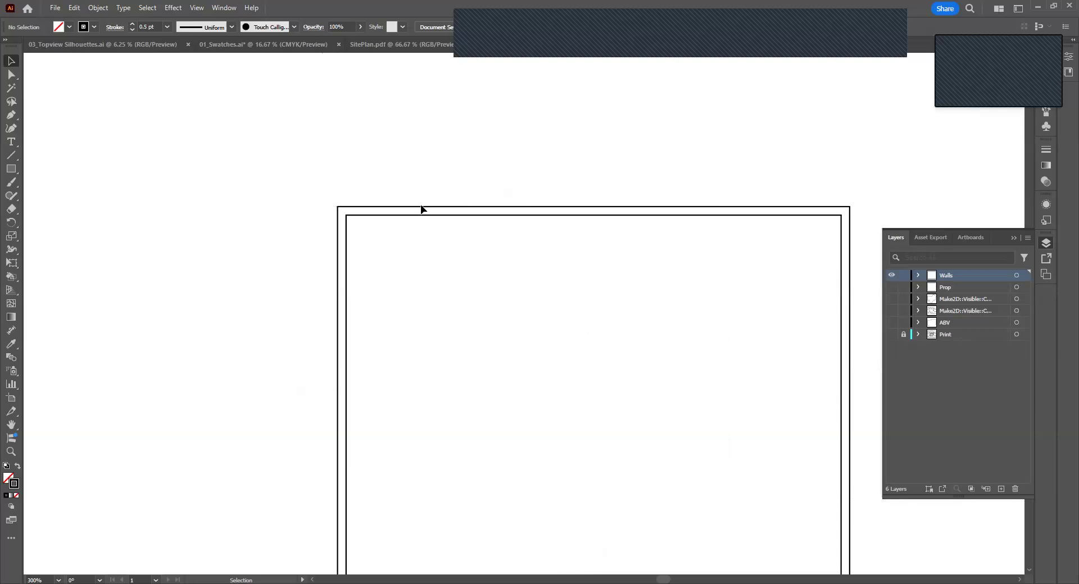
Set the stroke weight of all the wall lines on the Walls layer to 1 pt.
scroll(436, 193, "down", 1, "alt")
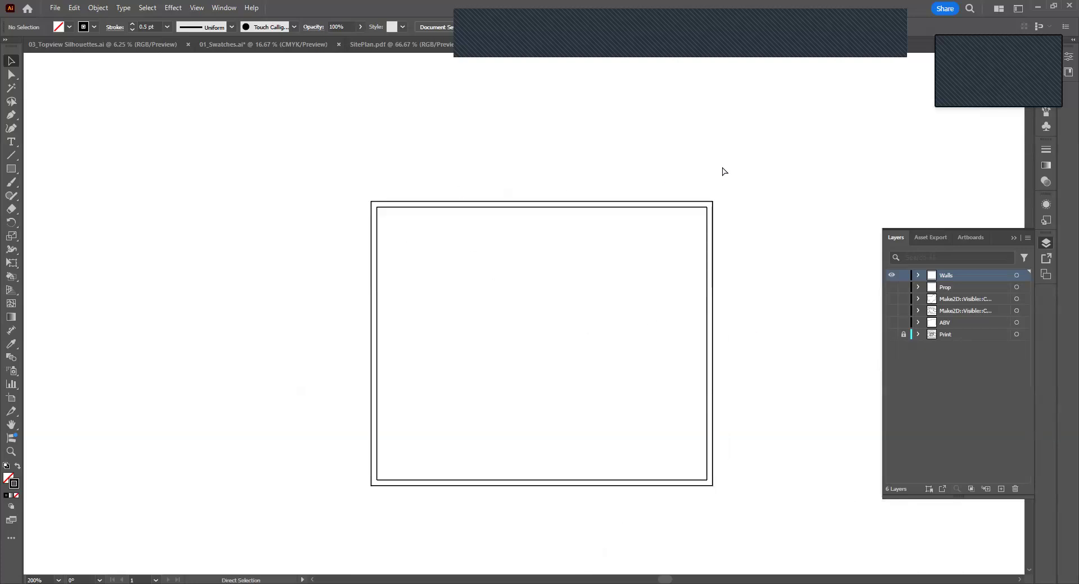
scroll(725, 169, "right", 1)
left_click_drag(726, 164, 264, 528)
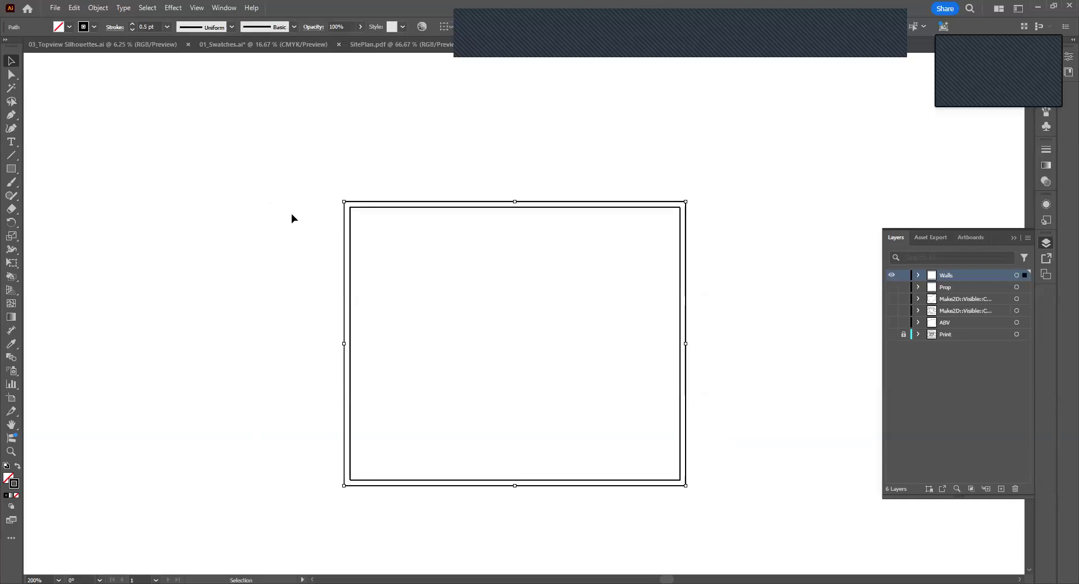
left_click(167, 26)
left_click(184, 77)
left_click(849, 302)
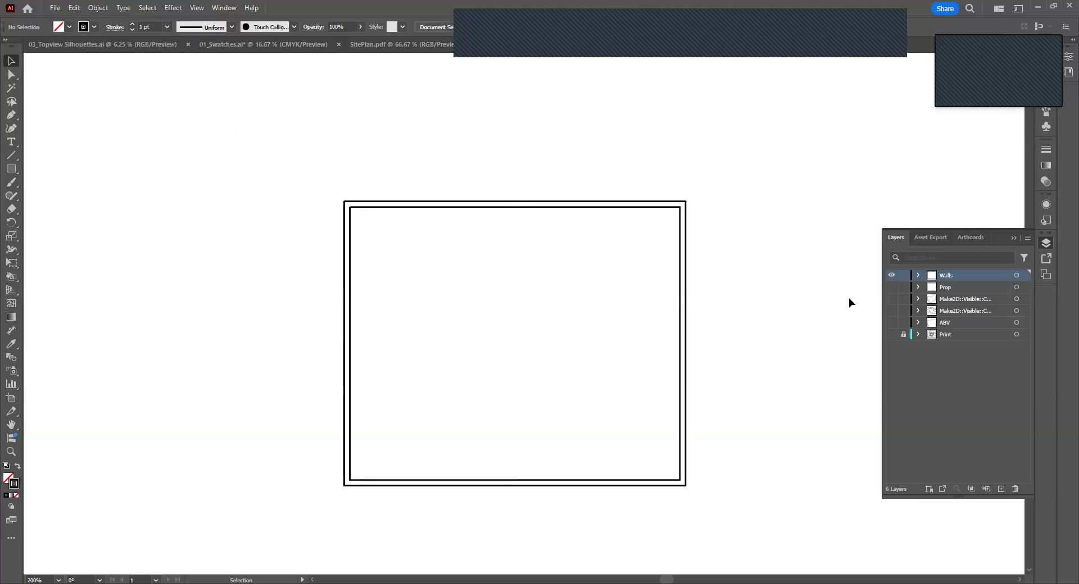
Show the Prop, both Make2D and ABV layers again and compare their lines with the heavier walls.
left_click_drag(893, 287, 892, 323)
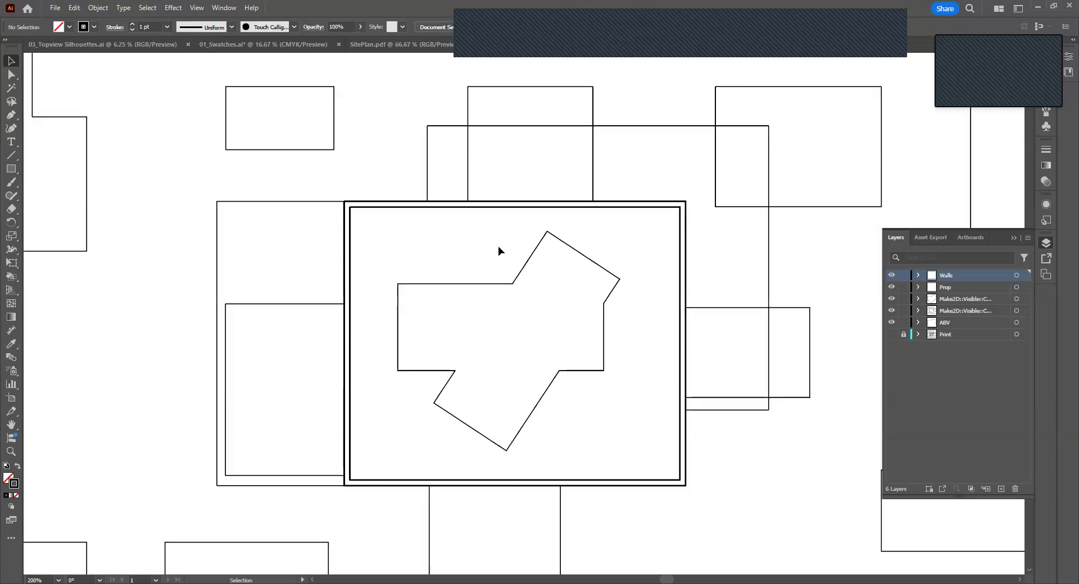
scroll(497, 245, "down", 1, "alt")
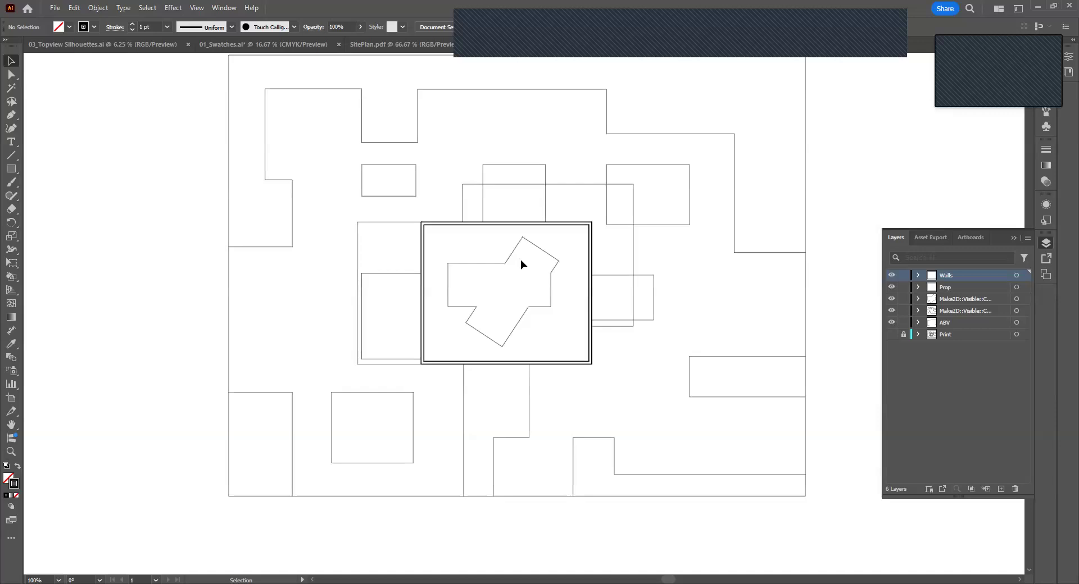
scroll(520, 260, "up", 2)
scroll(426, 294, "up", 3, "alt")
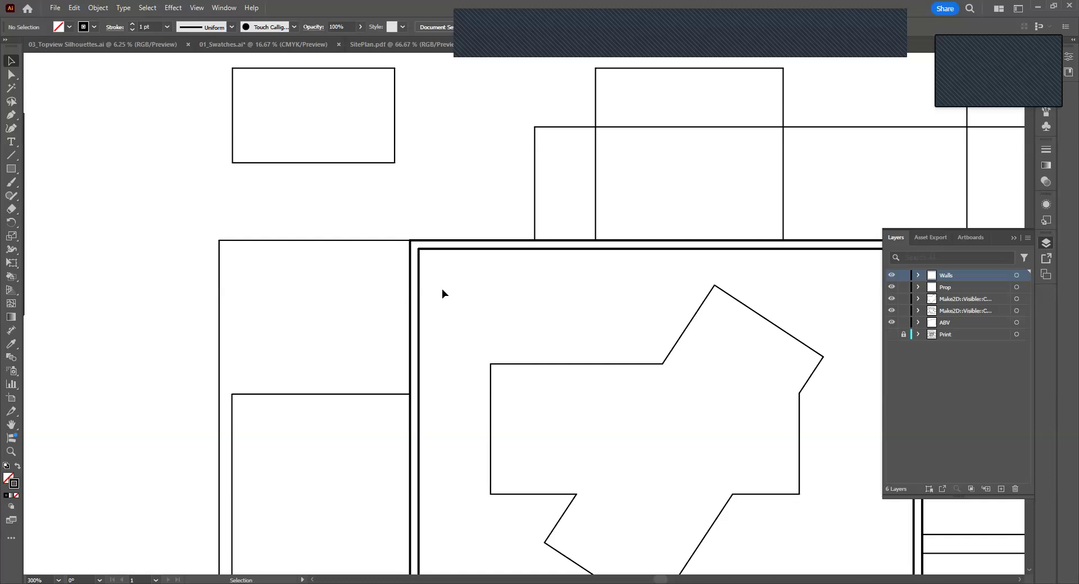
scroll(446, 285, "down", 5, "alt")
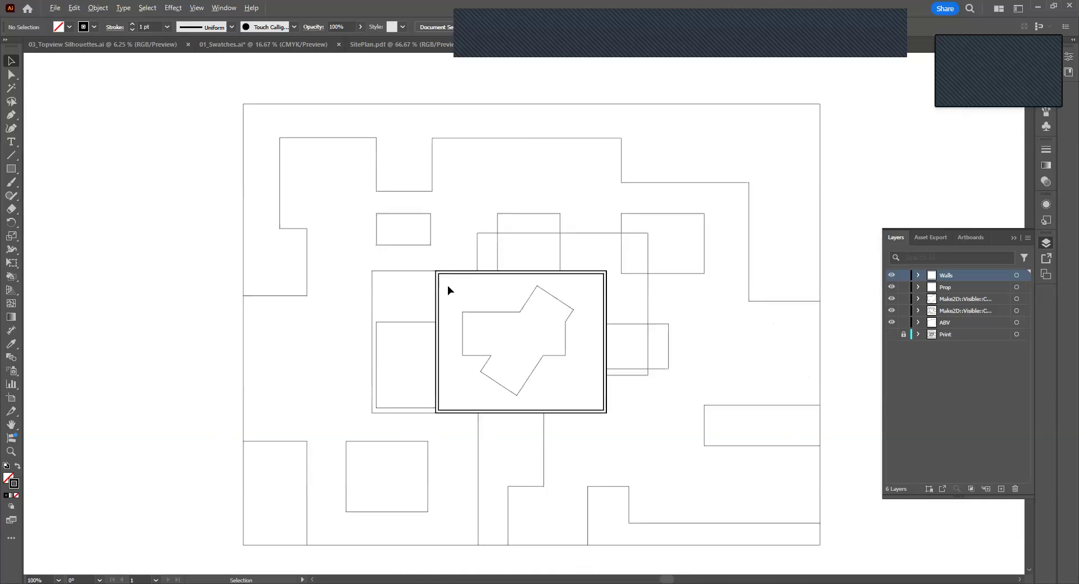
scroll(471, 285, "up", 2, "alt")
Isolate the Prop layer by hiding the Walls, both Make2D and ABV layers.
left_click(768, 99)
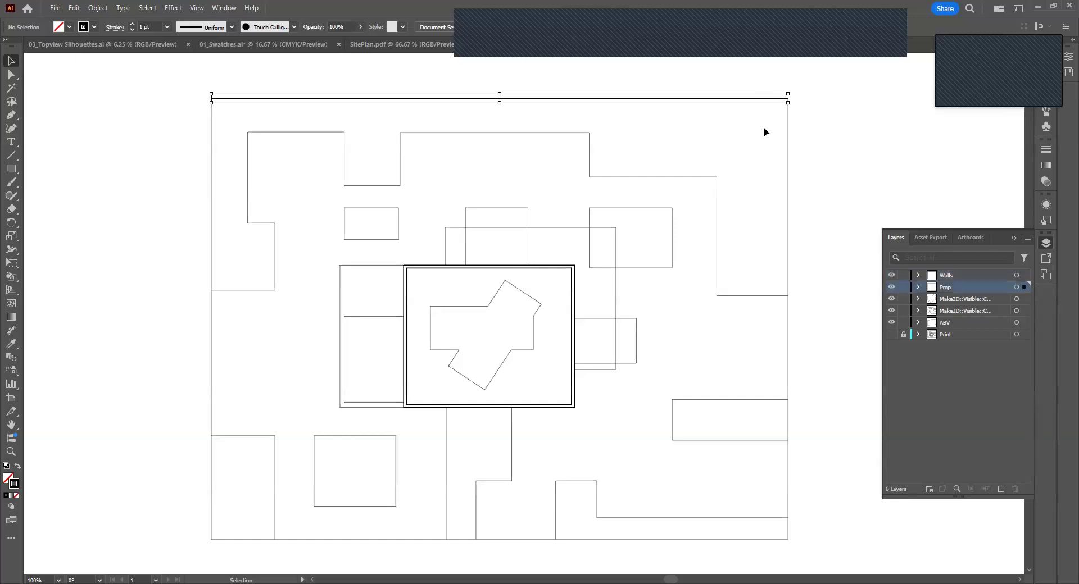
left_click(763, 147)
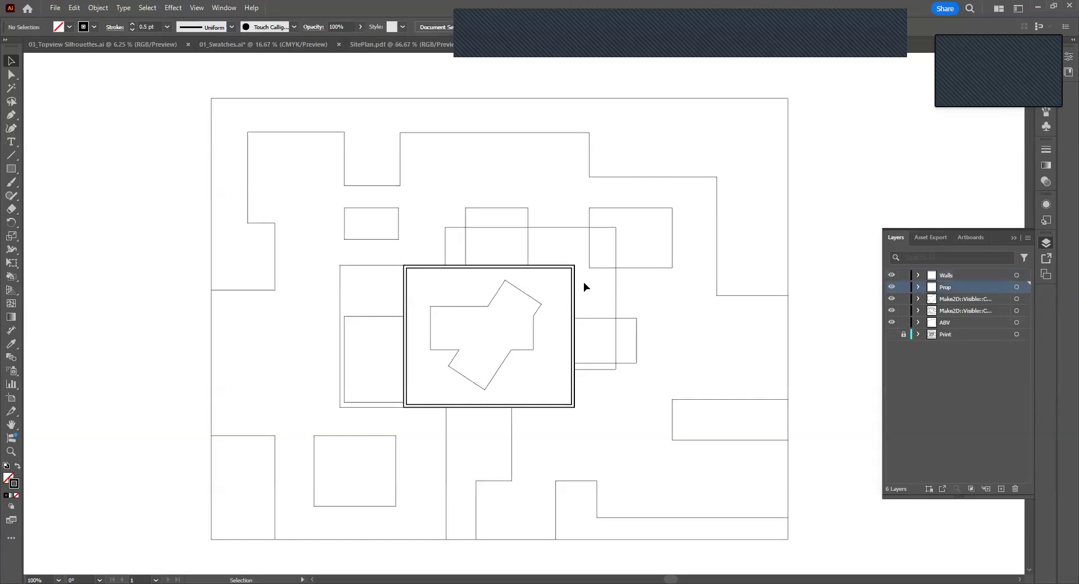
left_click_drag(751, 127, 751, 127)
left_click(728, 133)
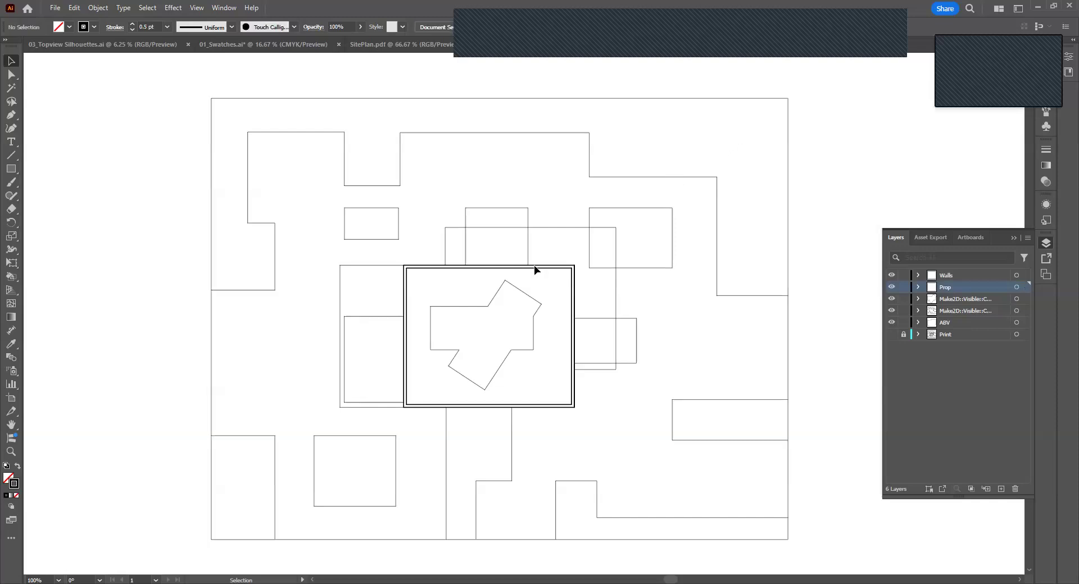
left_click(574, 289)
left_click(749, 141)
left_click(892, 276)
left_click(891, 298)
left_click(891, 310)
Set the stroke weight of the property boundary lines on the Prop layer to 2 pt.
left_click_drag(818, 82, 202, 531)
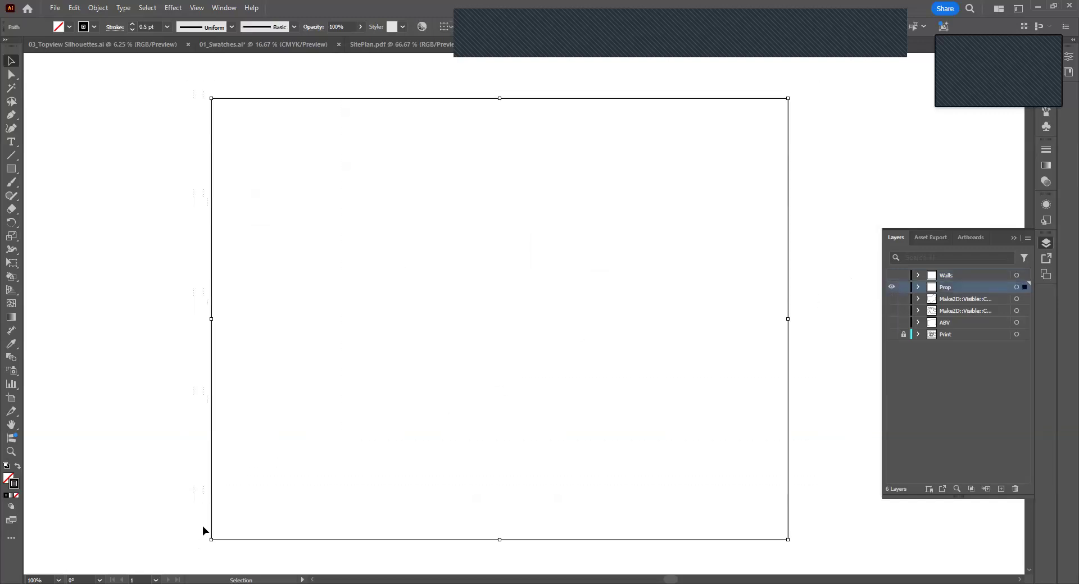
left_click(168, 27)
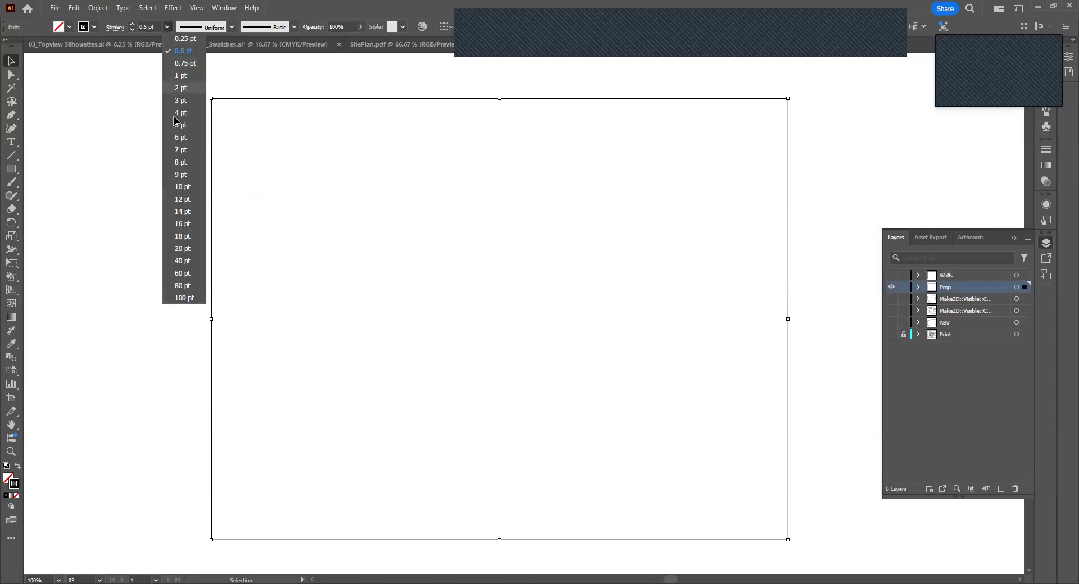
left_click(179, 89)
Temporarily show the Walls, both Make2D and ABV layers to compare line weights, and hide them again, leaving only Prop visible.
left_click(892, 276)
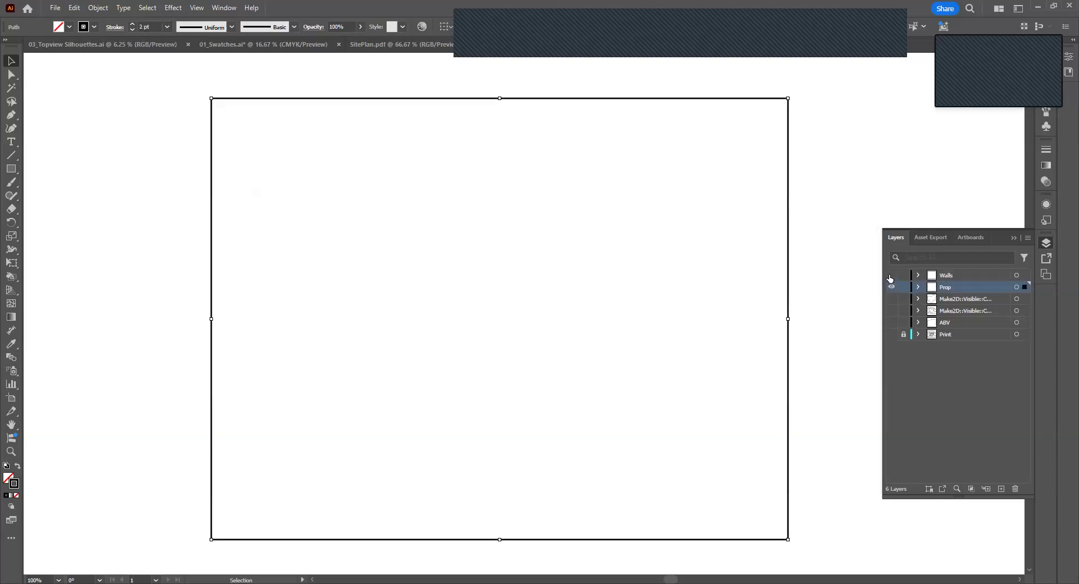
left_click(892, 287)
left_click(892, 299)
left_click(892, 310)
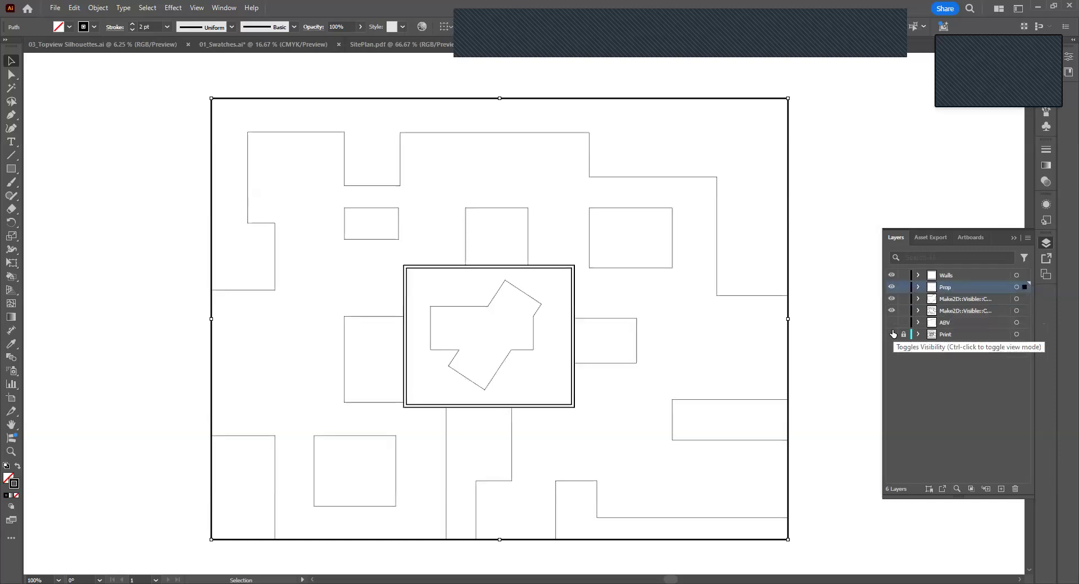
left_click(893, 323)
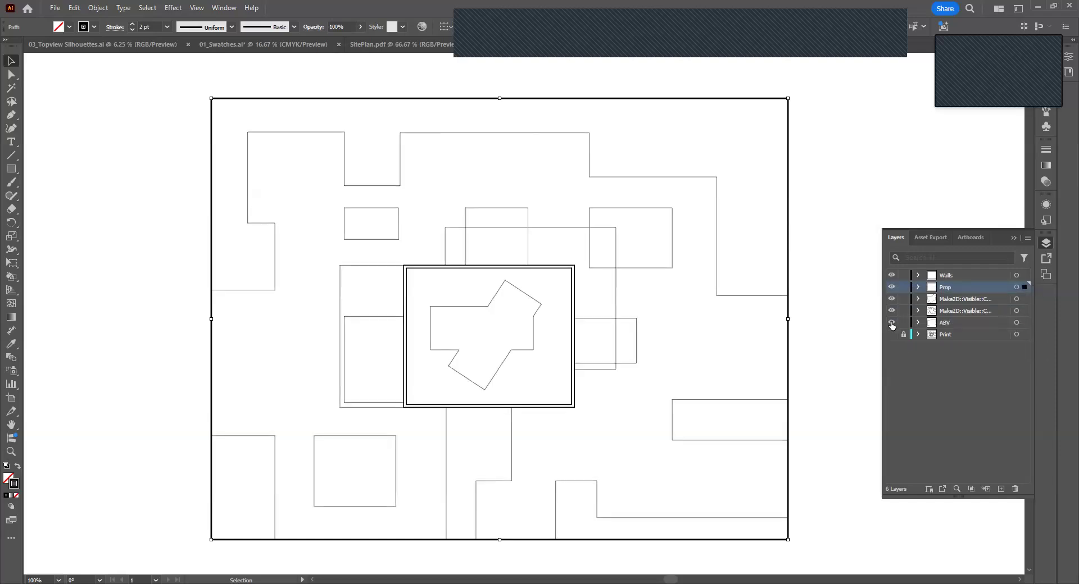
left_click(892, 321)
left_click(892, 311)
left_click(891, 299)
left_click(891, 276)
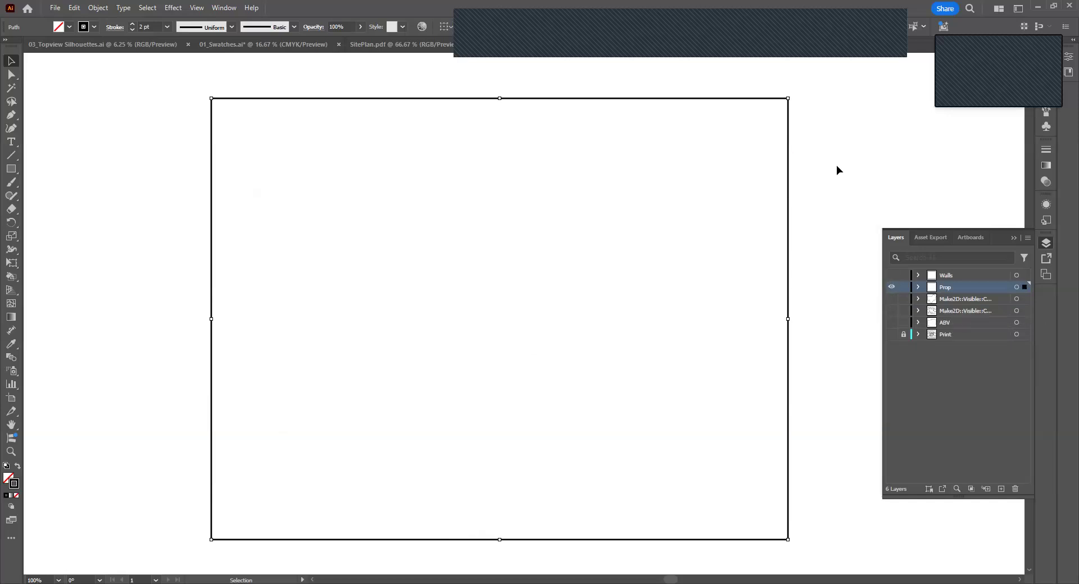
Select all the property boundary lines on the Prop layer and turn on a dashed stroke for them.
left_click(790, 121)
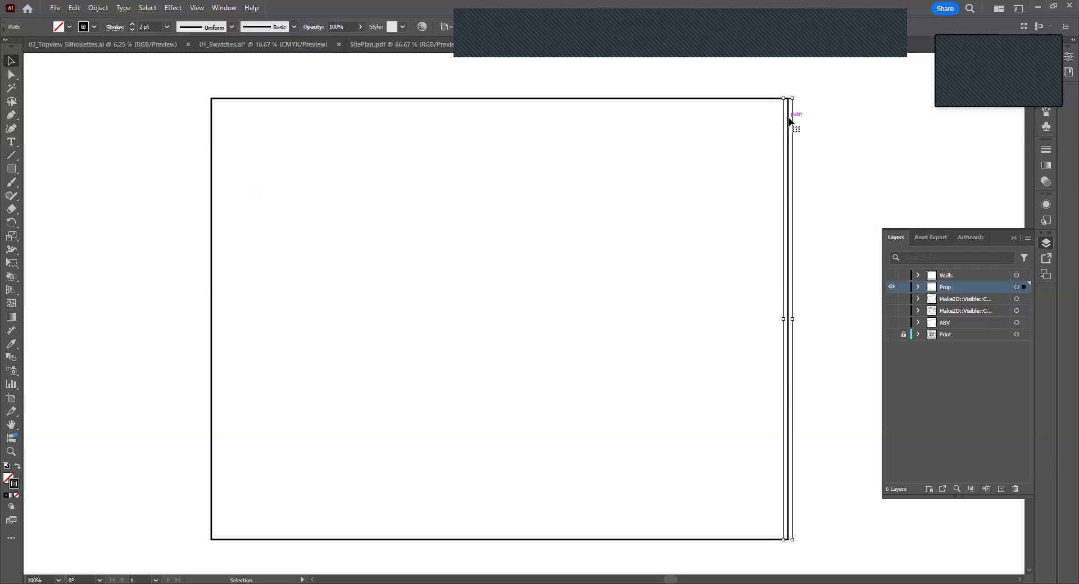
left_click(355, 167)
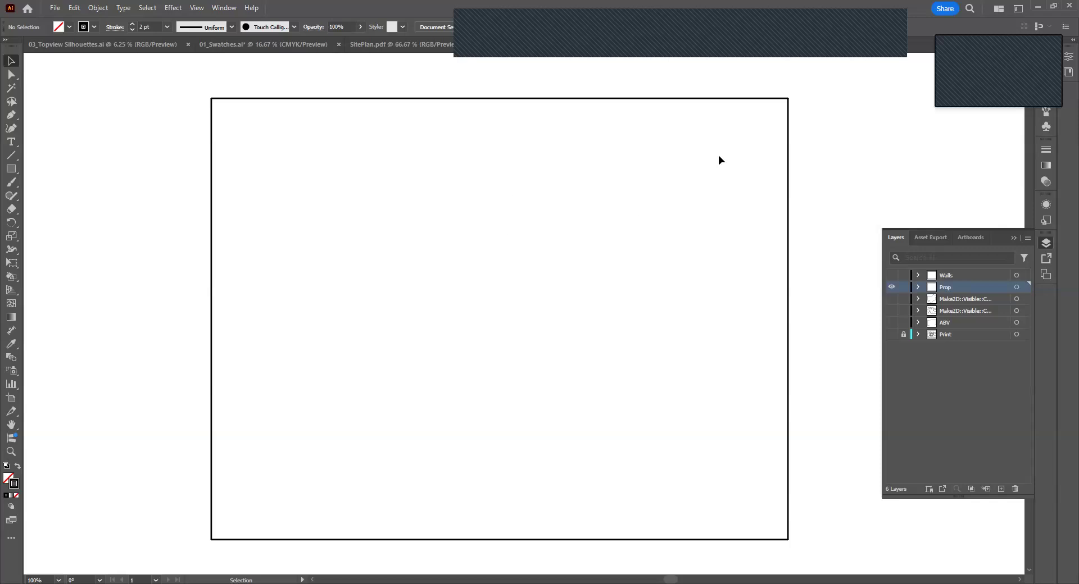
left_click_drag(840, 83, 193, 544)
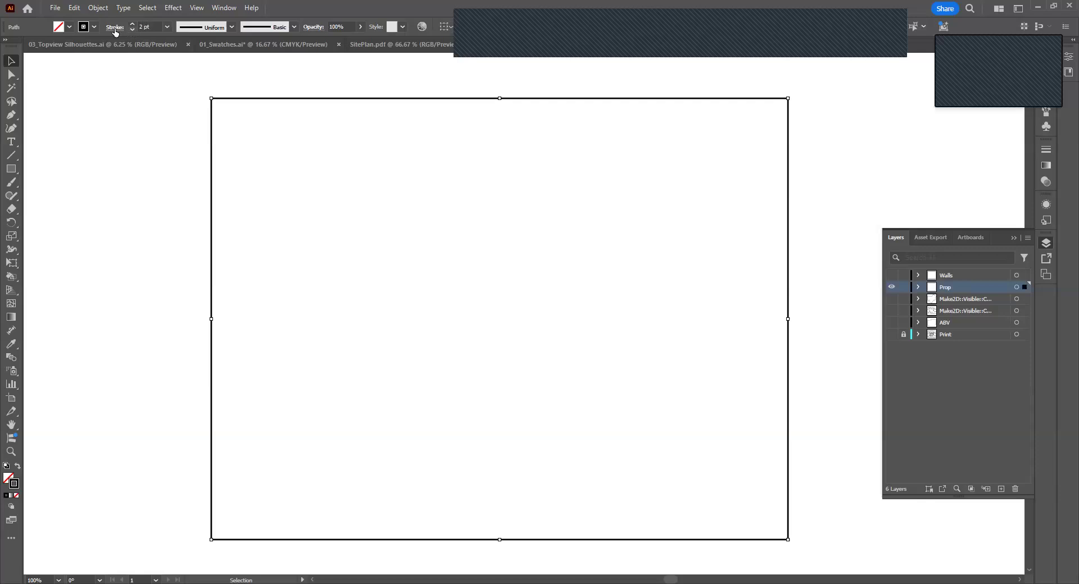
left_click(112, 30)
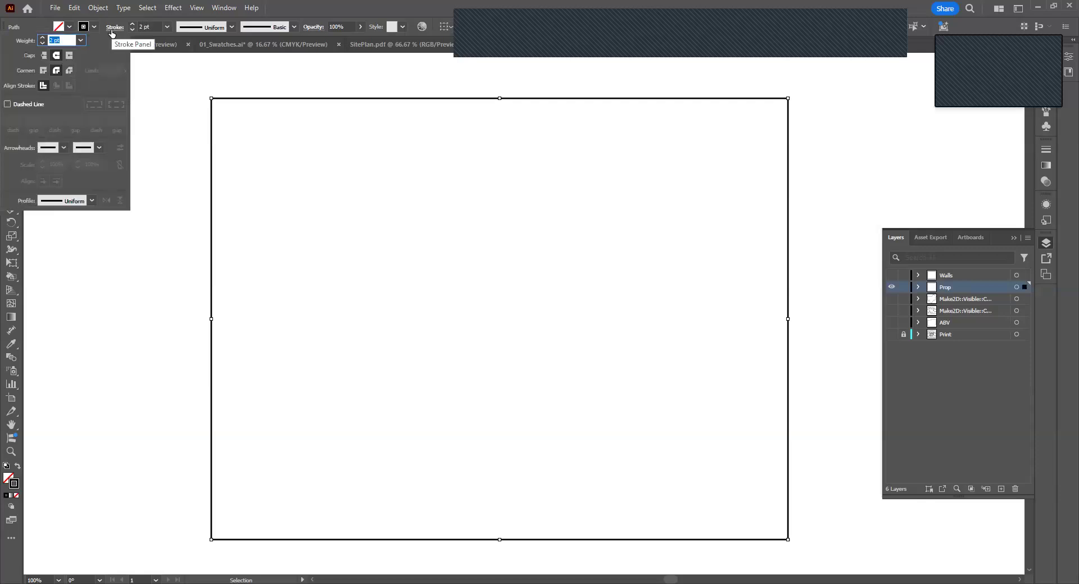
left_click(7, 105)
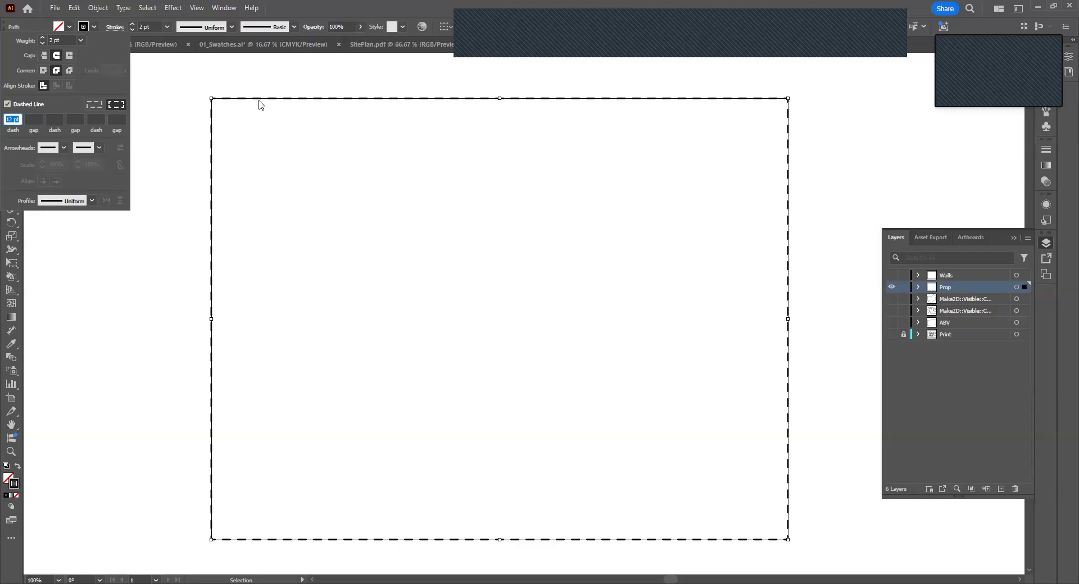
Try a first dash length of 20 pt on the property boundary lines.
left_click(19, 119)
key("ctrl+a")
type("20")
key("Tab")
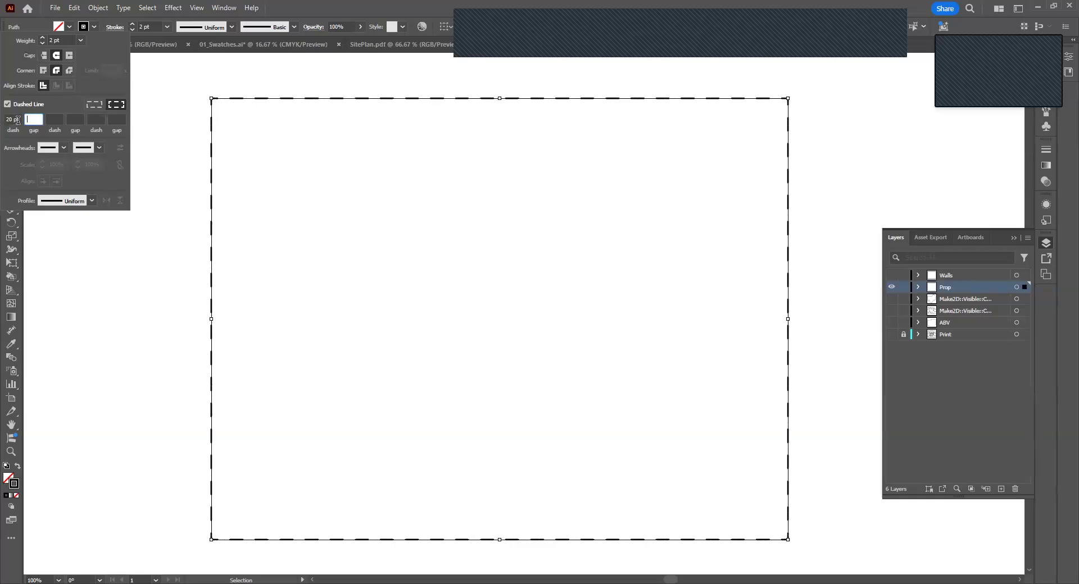
Set the boundary lines' first dash to 30 pt, and the first gap and second dash to 15 pt each.
key("shift+Tab")
type("30")
key("Tab")
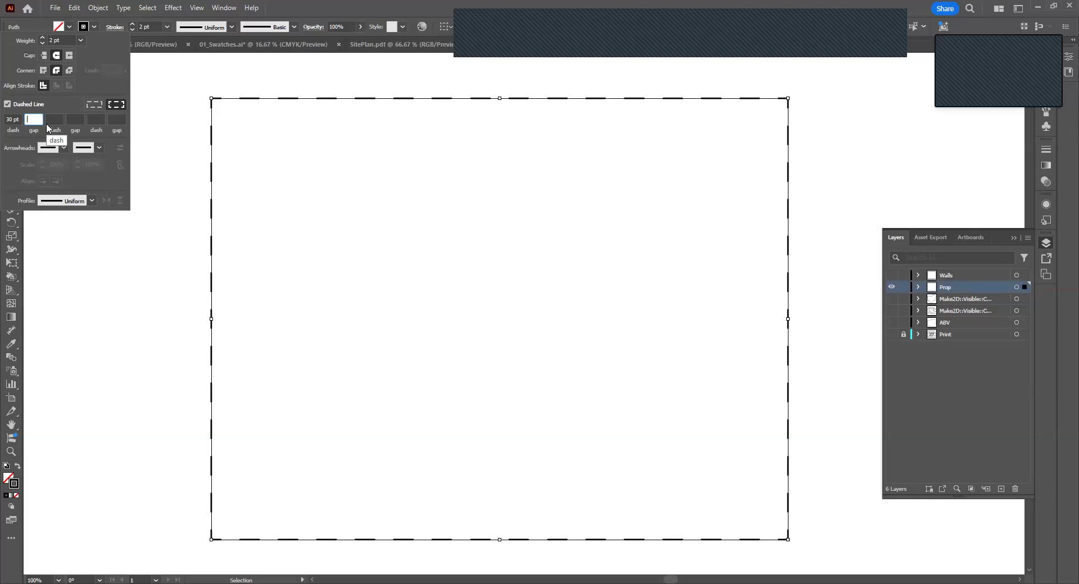
type("15")
key("Tab")
type("15")
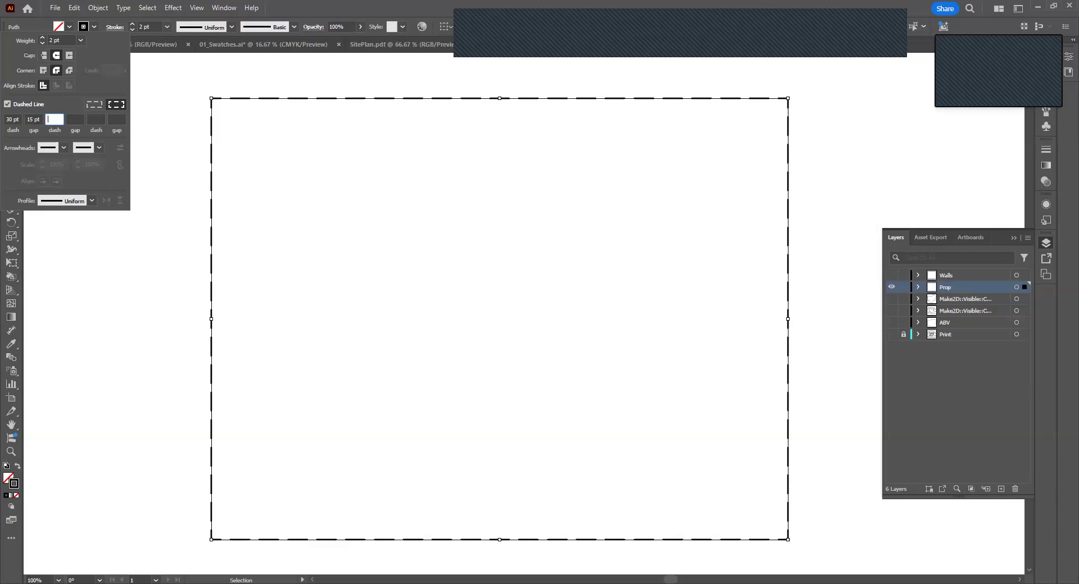
key("Tab")
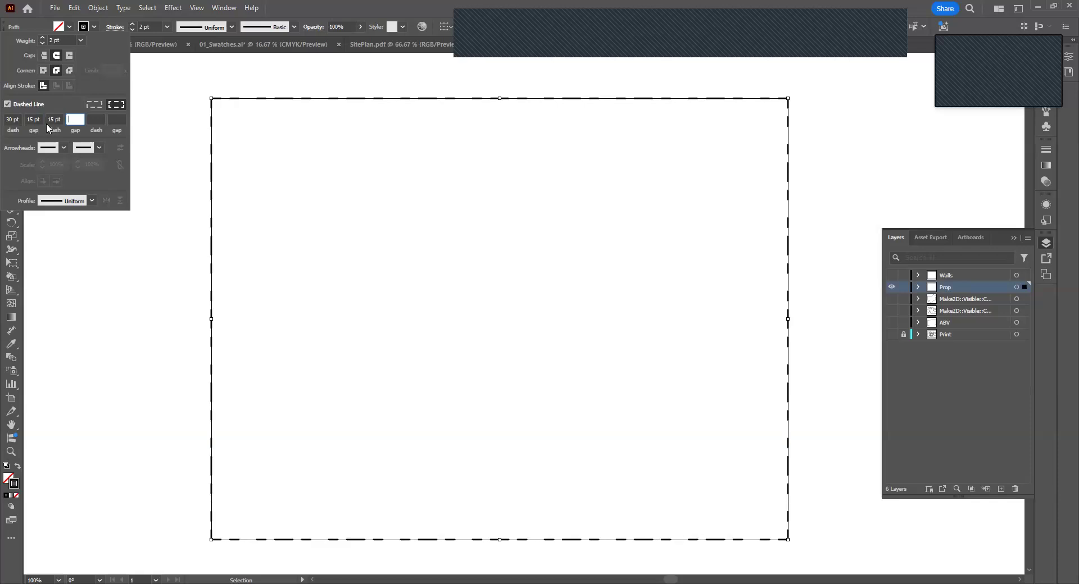
Complete the boundary dash pattern with a 15 pt second gap, third dash and third gap, and deselect the lines.
type("15")
key("Tab")
type("15")
key("Tab")
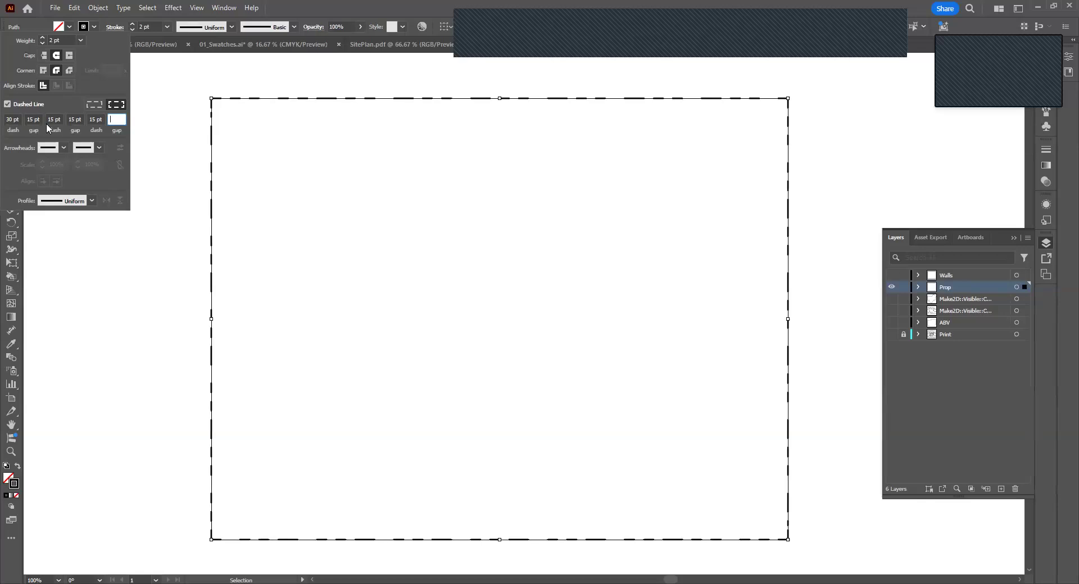
type("15")
key("Tab")
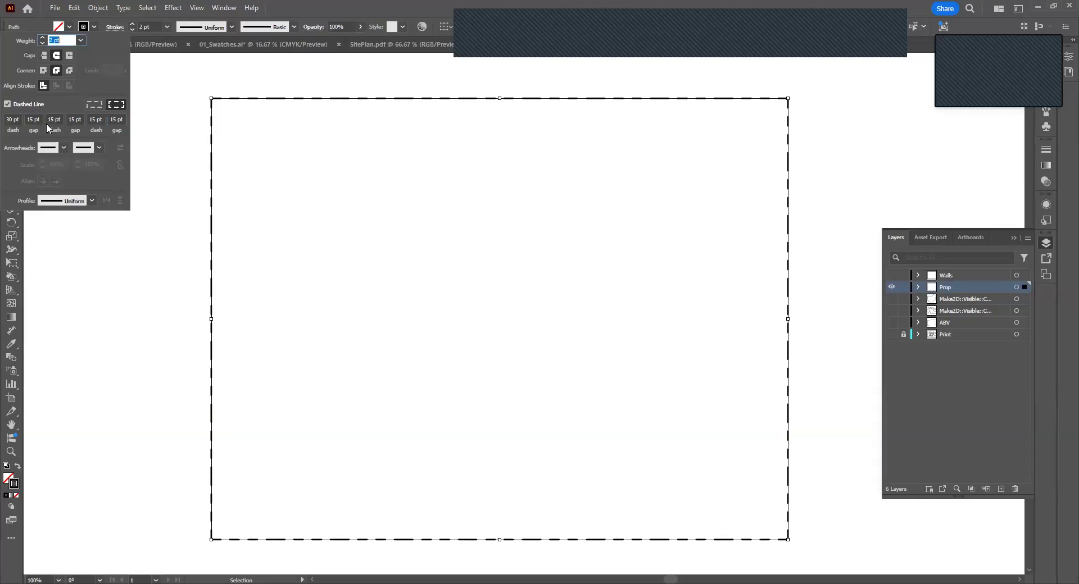
left_click(231, 72)
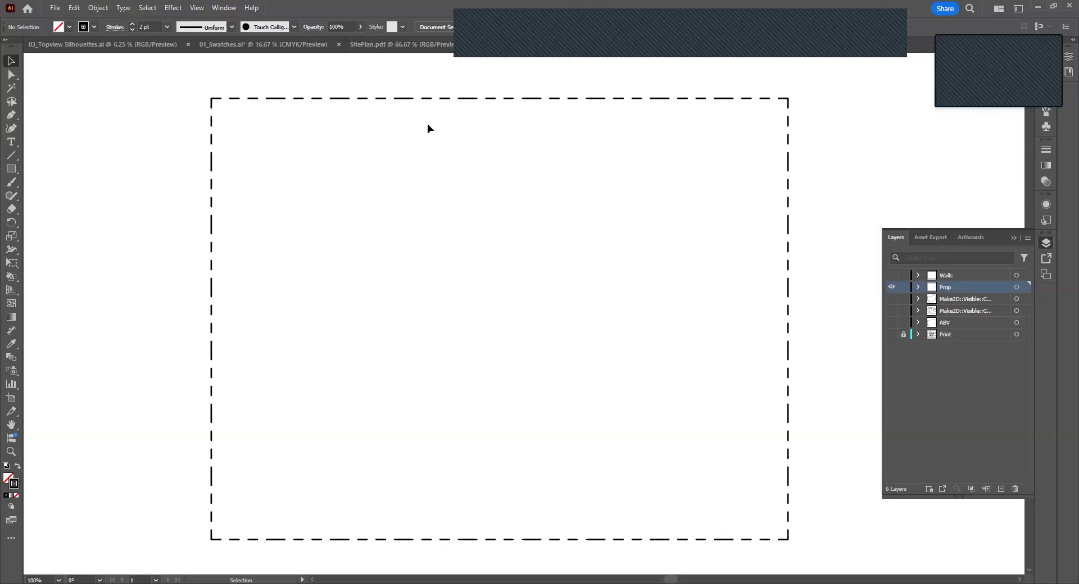
Lengthen the first dash of the property boundary lines to 45 pt and deselect them.
scroll(415, 93, "up", 2, "alt")
scroll(420, 98, "down", 1, "alt")
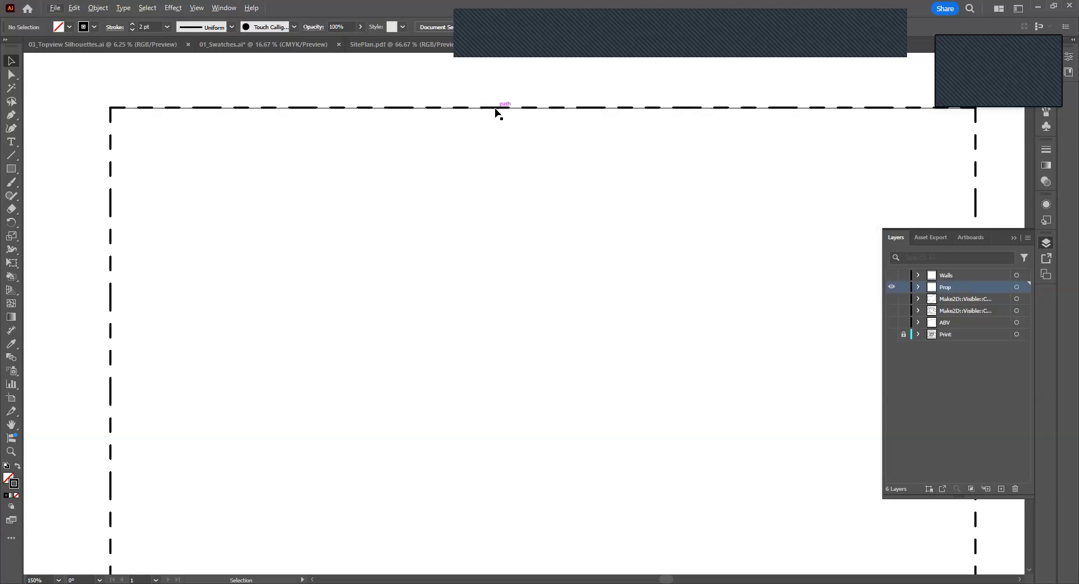
left_click(408, 104)
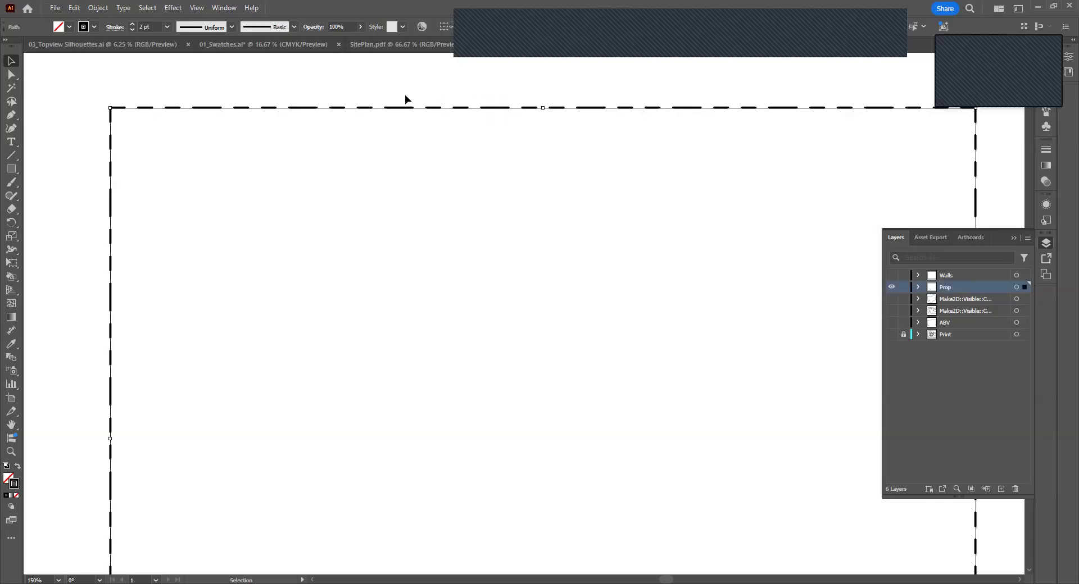
left_click(115, 27)
left_click(13, 119)
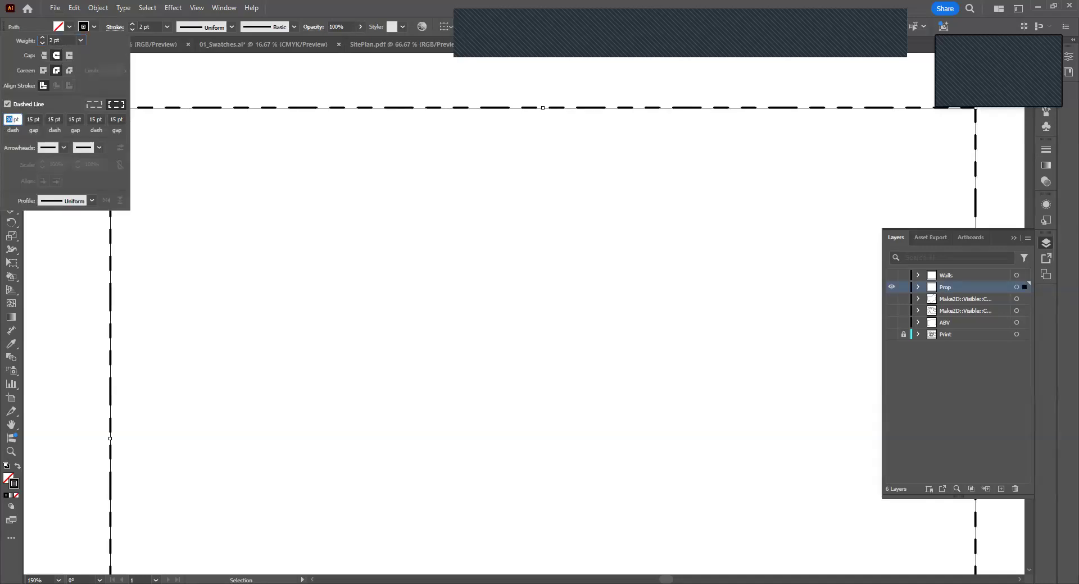
type("45")
key("Tab")
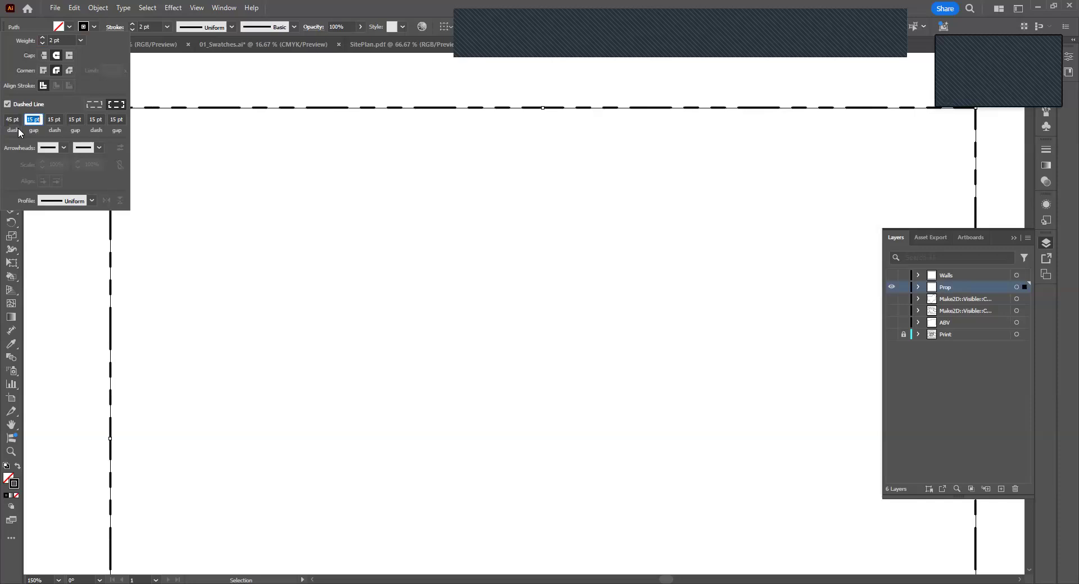
left_click(300, 174)
scroll(301, 173, "down", 1, "alt")
scroll(301, 173, "down", 1, "alt")
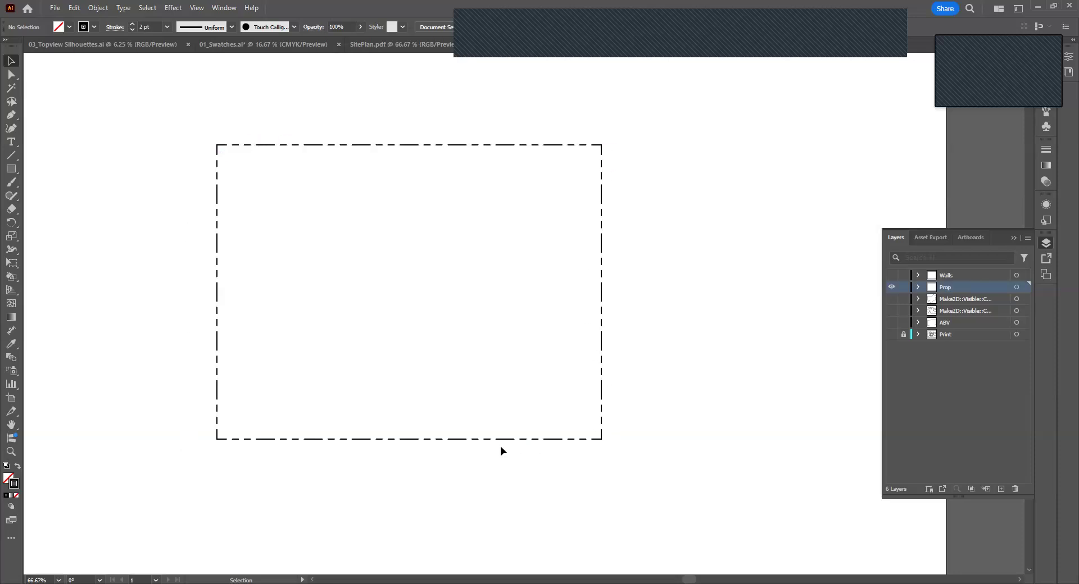
Show the Walls, both Make2D and ABV layers again and compare the dashed boundary with the other lines.
left_click(217, 163)
left_click(101, 248)
left_click(892, 276)
left_click_drag(893, 300, 892, 323)
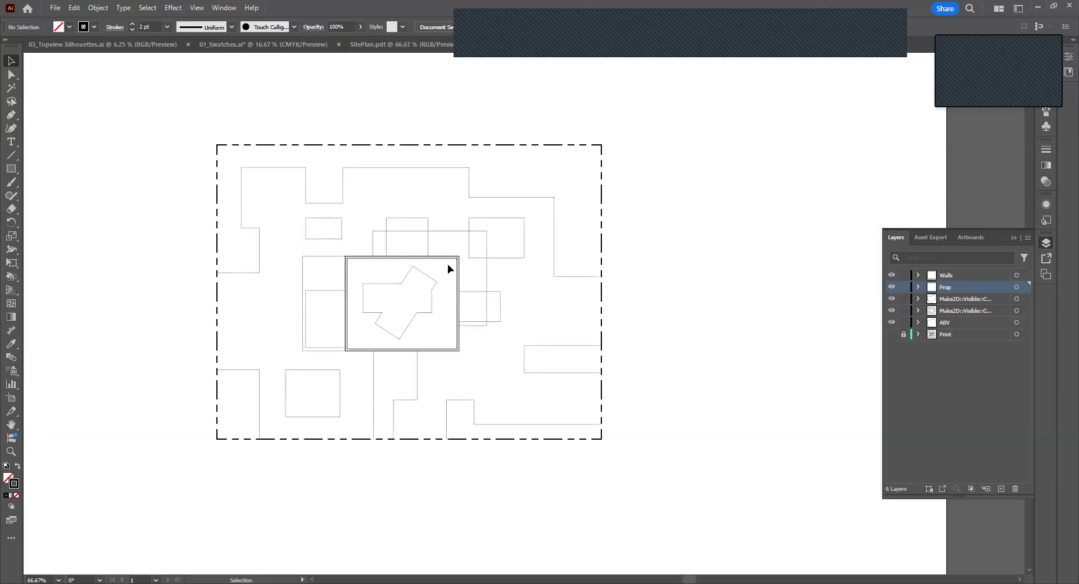
key("ctrl+plus")
scroll(444, 284, "up", 1, "ctrl")
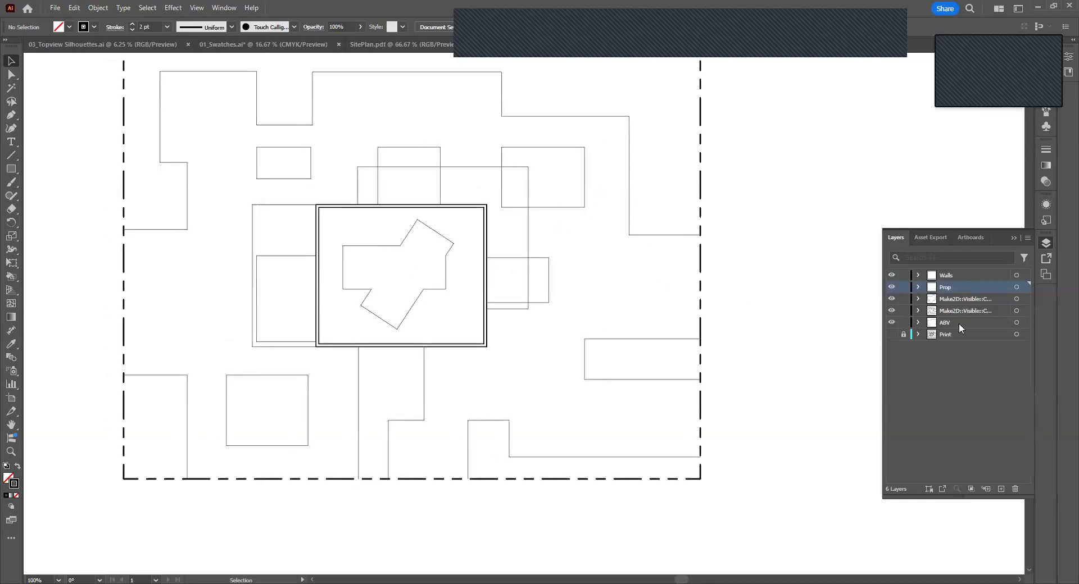
Make ABV the active layer and isolate it by hiding the Walls, Prop and both Make2D layers.
left_click(528, 180)
left_click(833, 267)
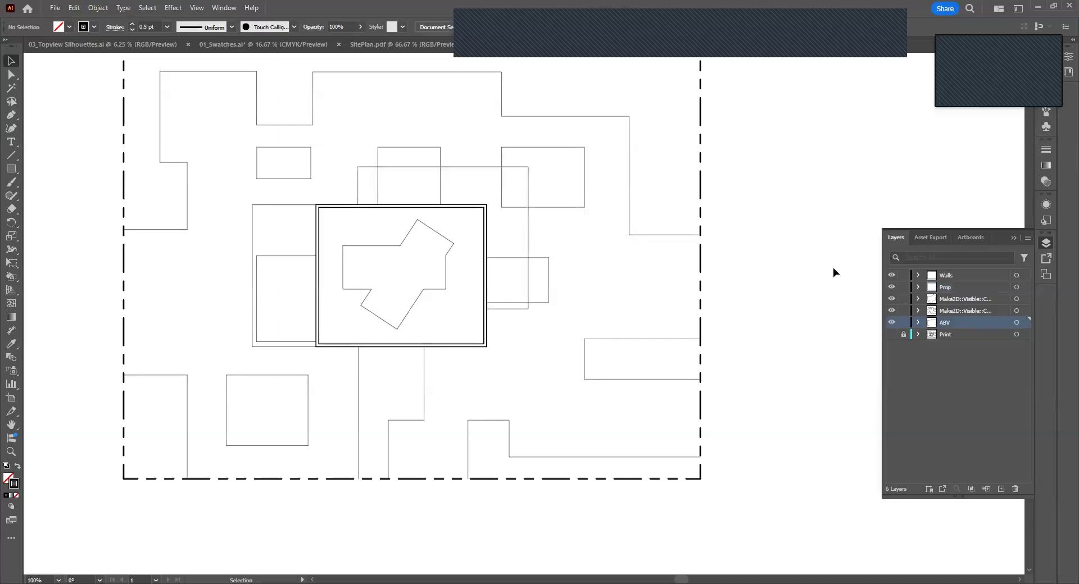
left_click(891, 287)
left_click(892, 275)
left_click(891, 299)
left_click(891, 311)
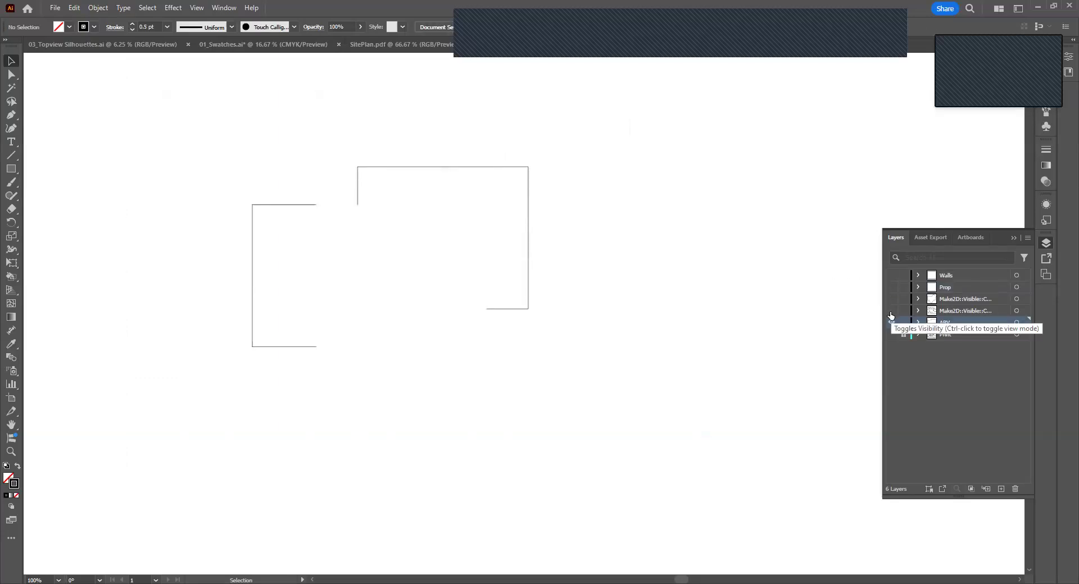
Set the stroke weight of all lines on the ABV layer to 0.75 pt.
left_click_drag(595, 105, 150, 390)
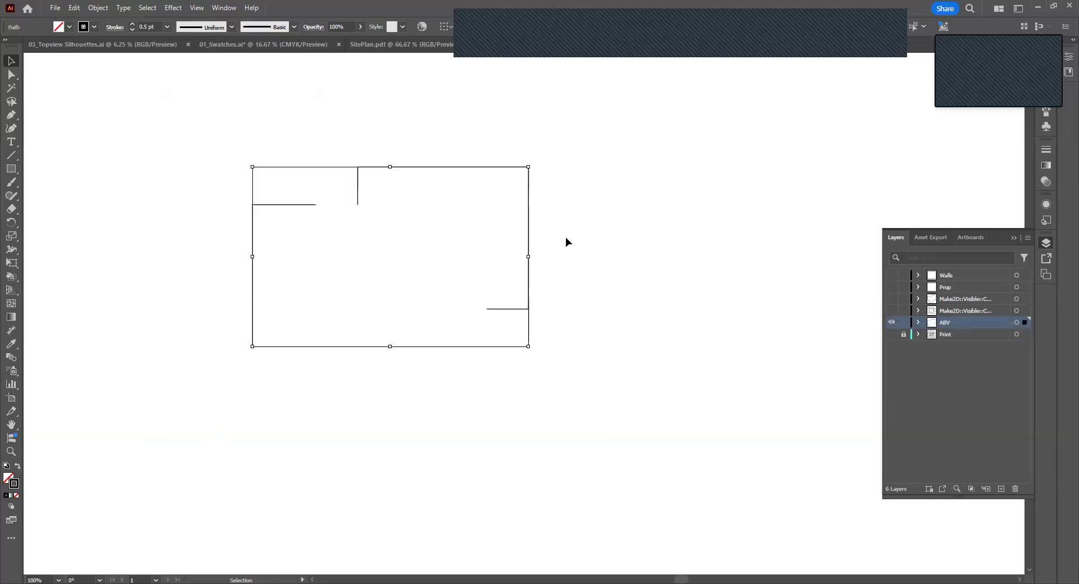
left_click(166, 27)
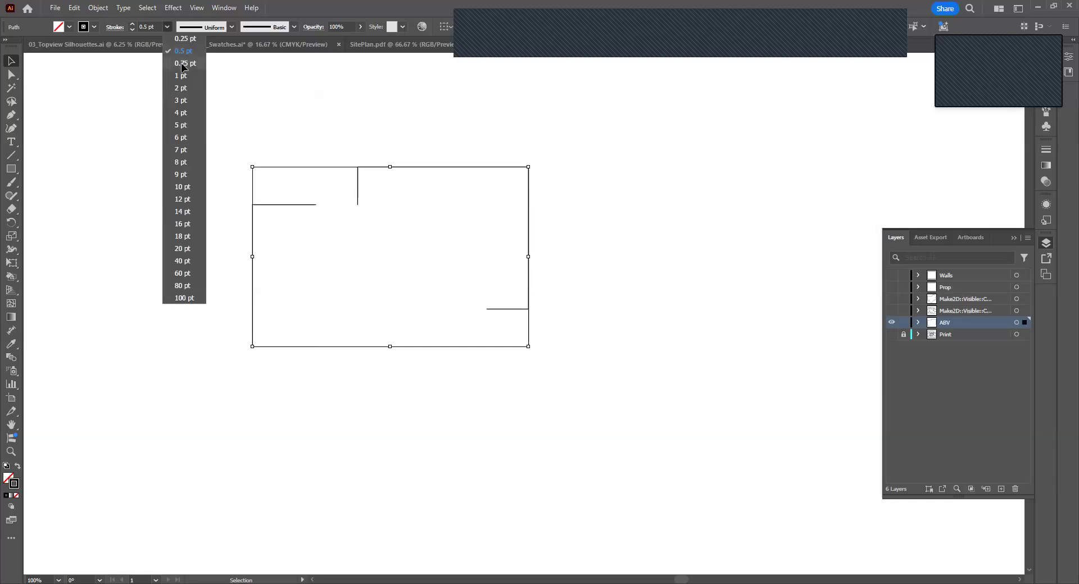
left_click(181, 63)
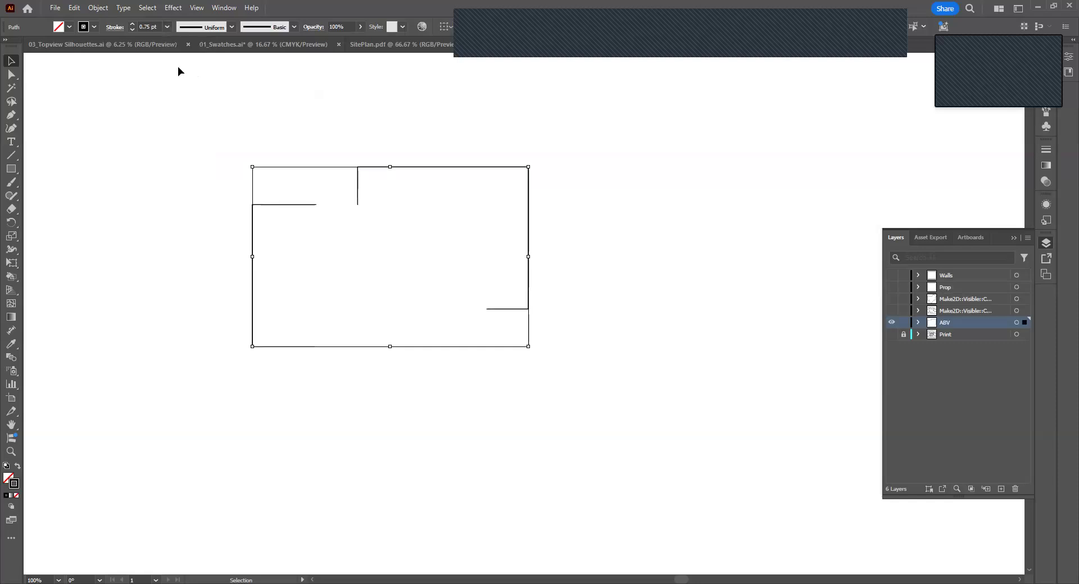
Turn on a dashed stroke for the ABV lines and clear every dash and gap value except the first dash.
left_click(115, 28)
left_click(7, 104)
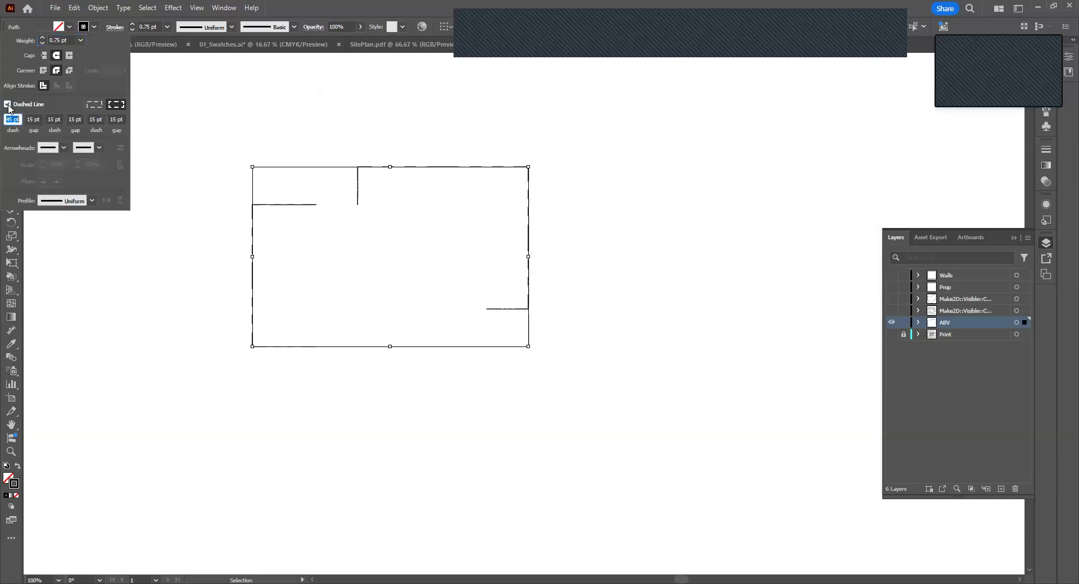
left_click(30, 119)
left_click_drag(30, 119, 60, 119)
key("Tab")
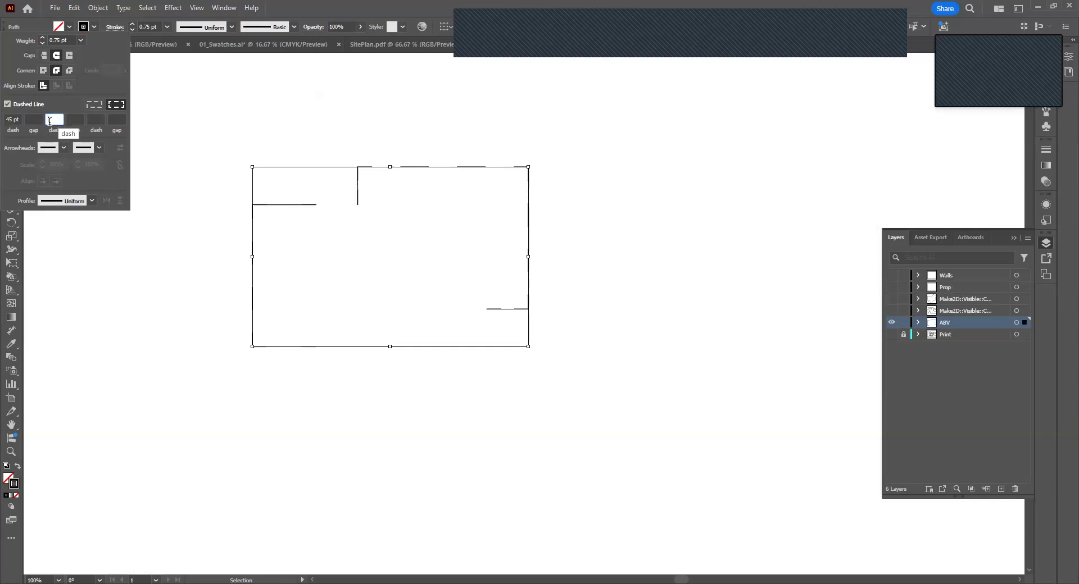
left_click(13, 120)
left_click(286, 146)
left_click_drag(581, 142, 221, 390)
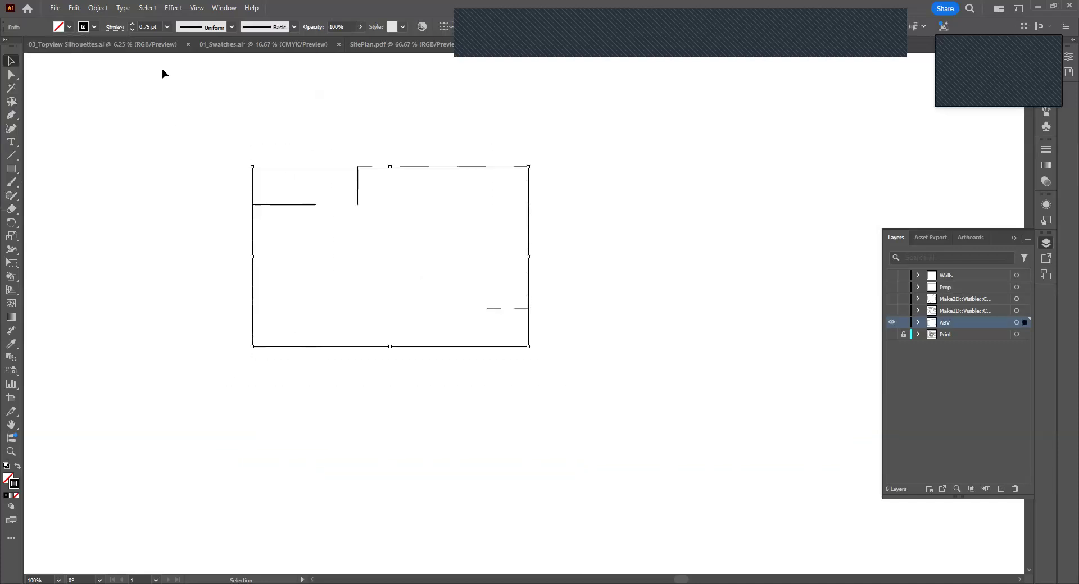
Try a dash length of 20 pt on the ABV lines.
left_click(114, 28)
left_click(17, 119)
left_click_drag(18, 118, 2, 123)
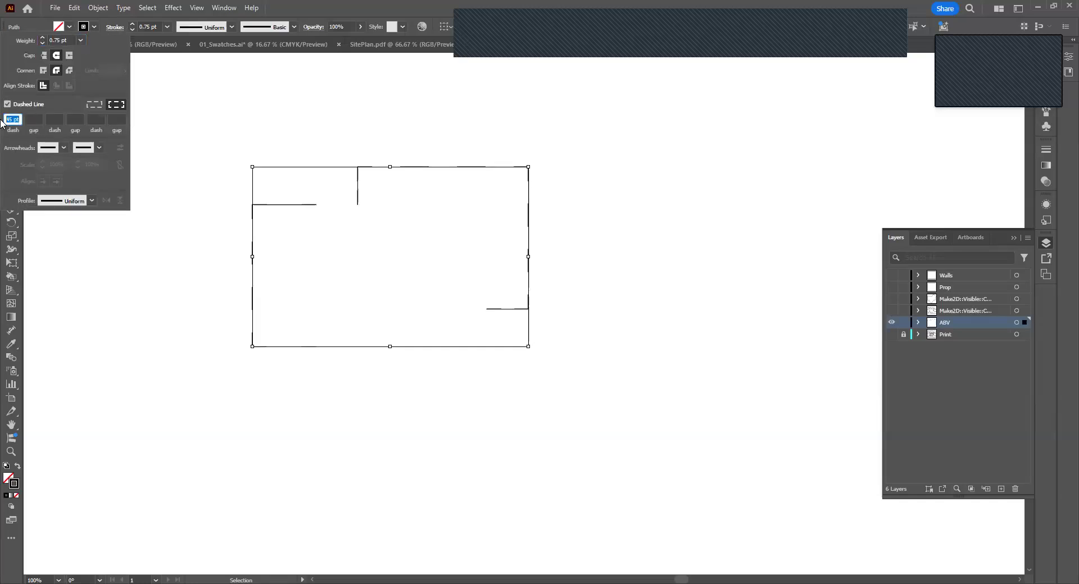
type("20")
key("Tab")
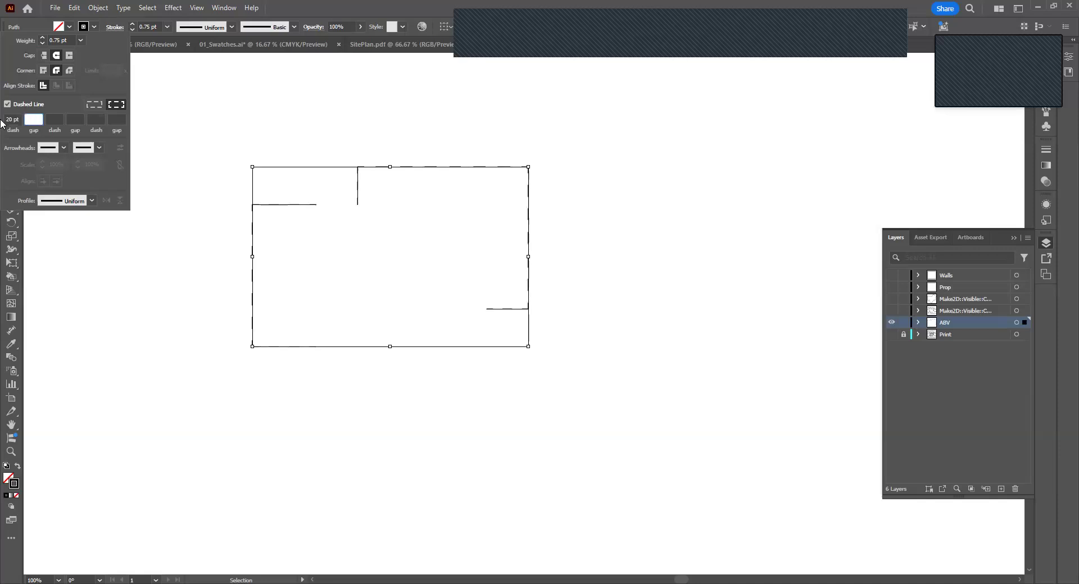
Set the dash length of the ABV lines to 10 pt and deselect them.
left_click(3, 123)
type("10")
key("Tab")
left_click(391, 113)
scroll(404, 119, "down", 2, "alt")
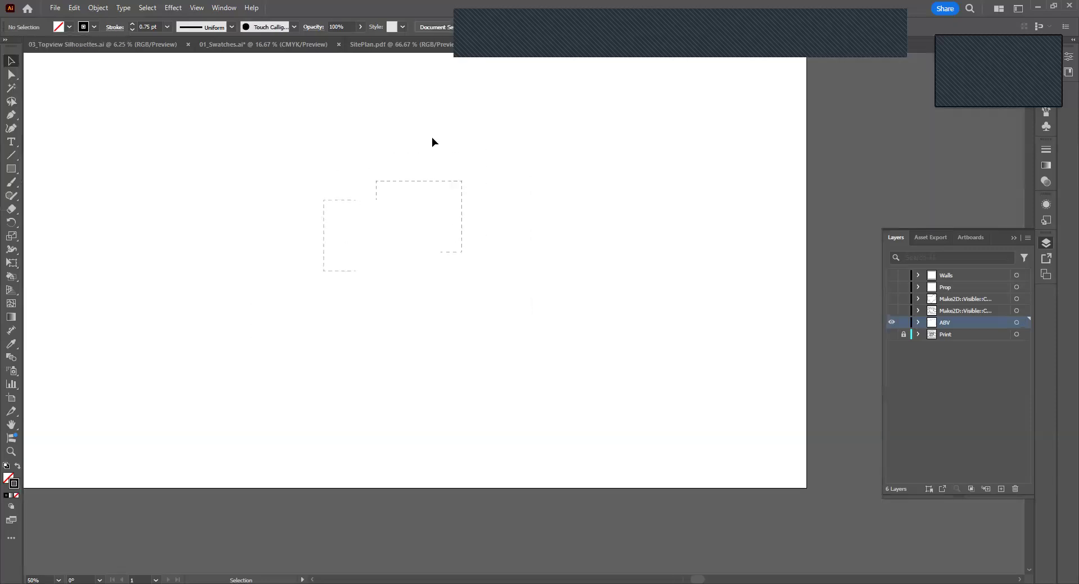
Show the Walls, Prop and both Make2D layers again, and check individual dashed segments of the ABV outline by selecting them.
left_click_drag(892, 275, 892, 313)
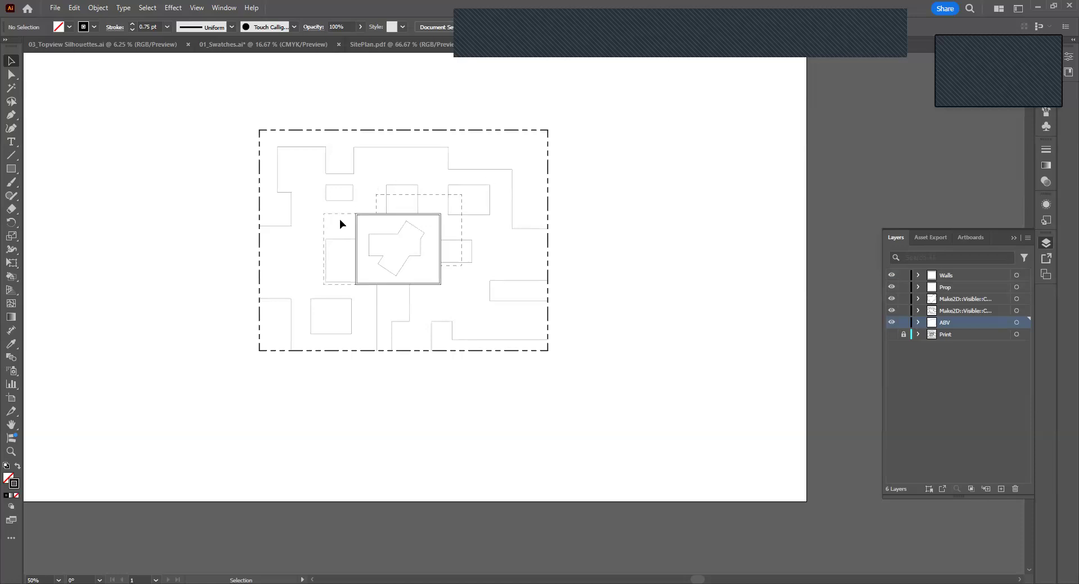
scroll(339, 219, "up", 2, "alt")
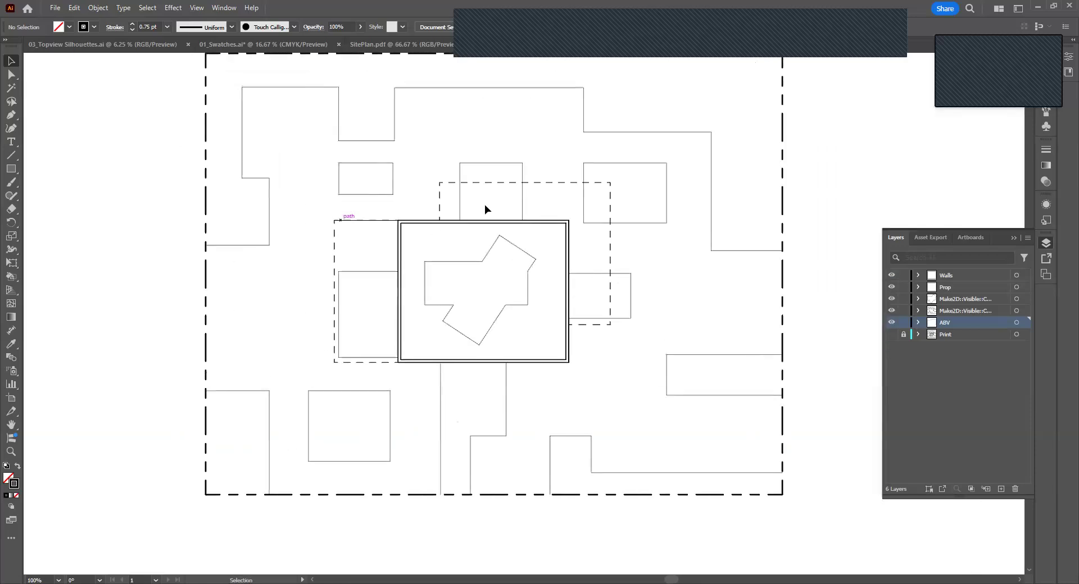
left_click(452, 181)
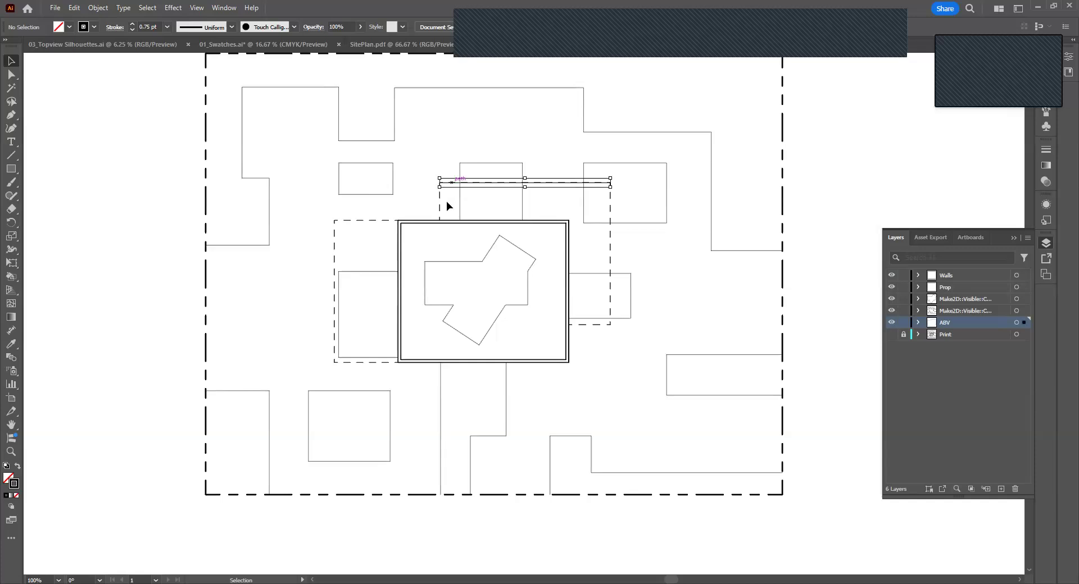
left_click(618, 185)
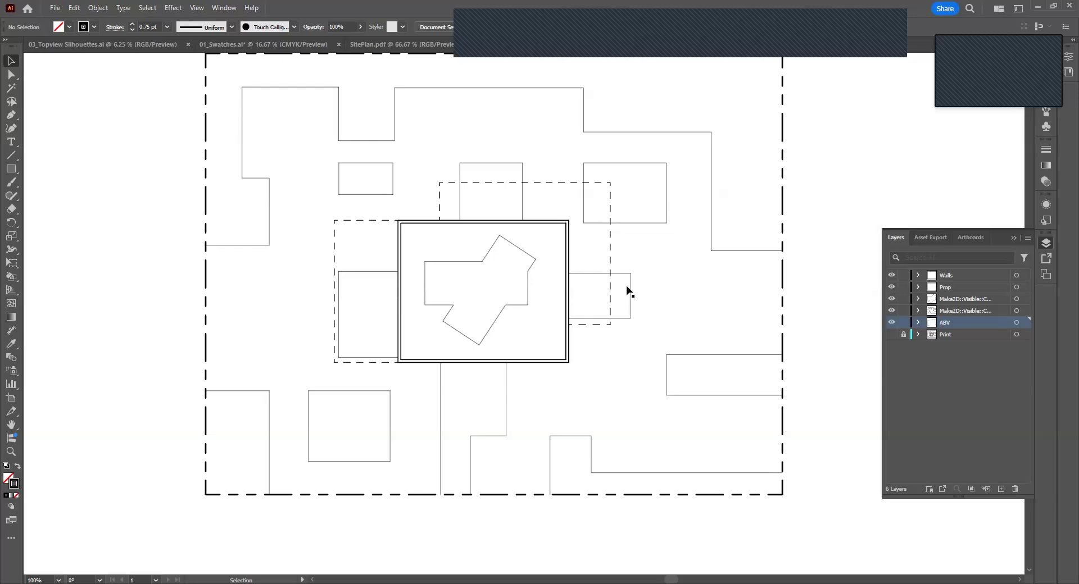
left_click(610, 194)
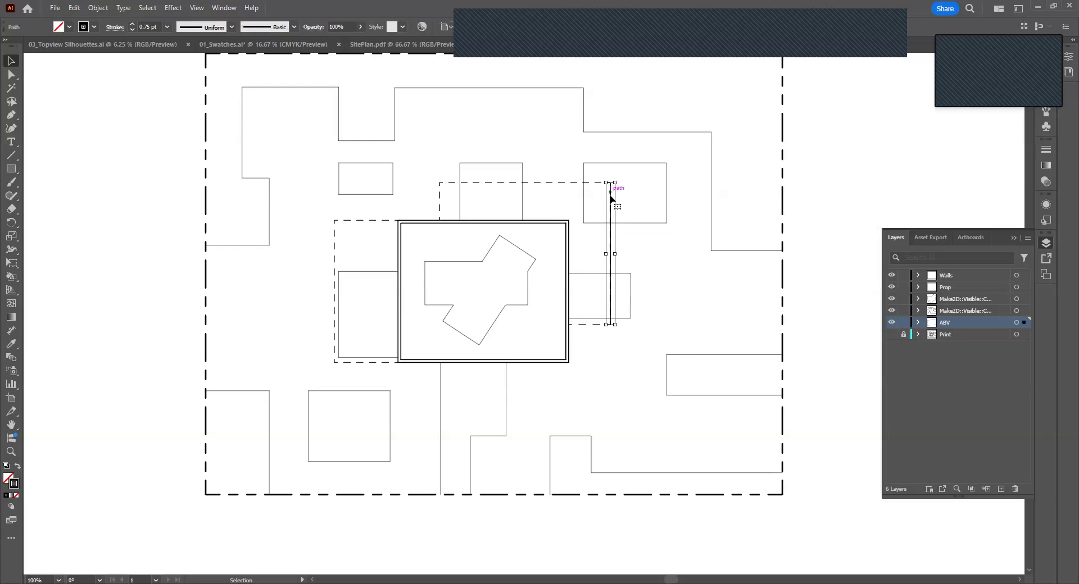
Inspect the top and side segments of the dashed ABV outline one at a time, leaving nothing selected.
left_click(596, 183)
left_click(440, 198)
left_click(451, 212)
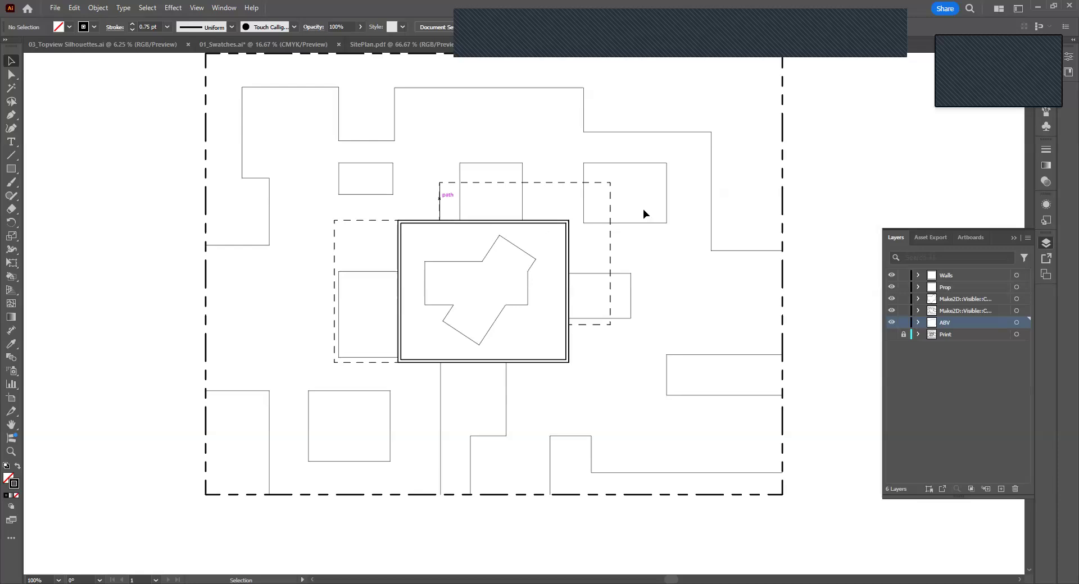
scroll(653, 191, "up", 2)
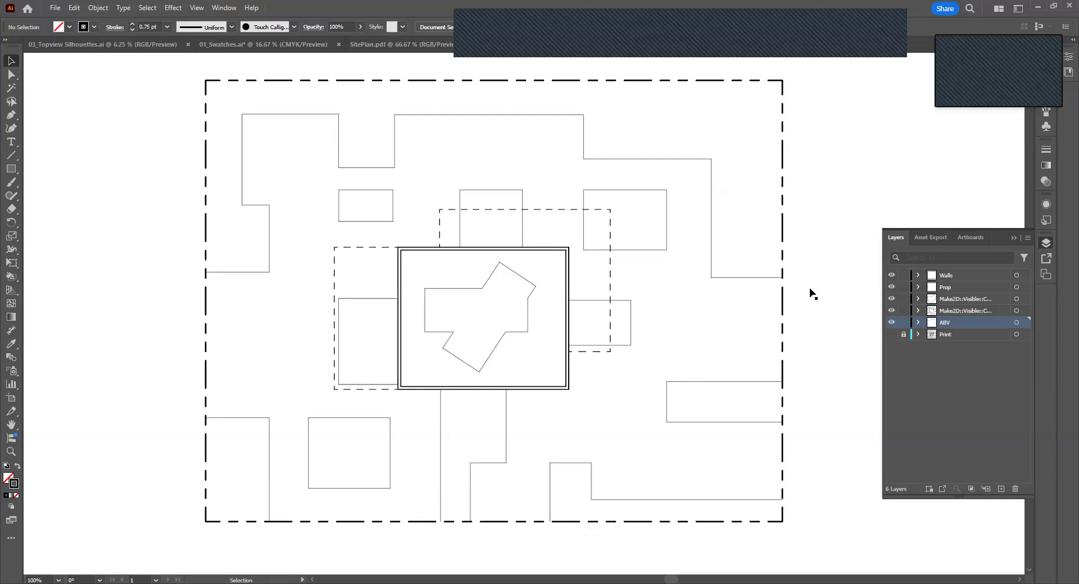
left_click(495, 211)
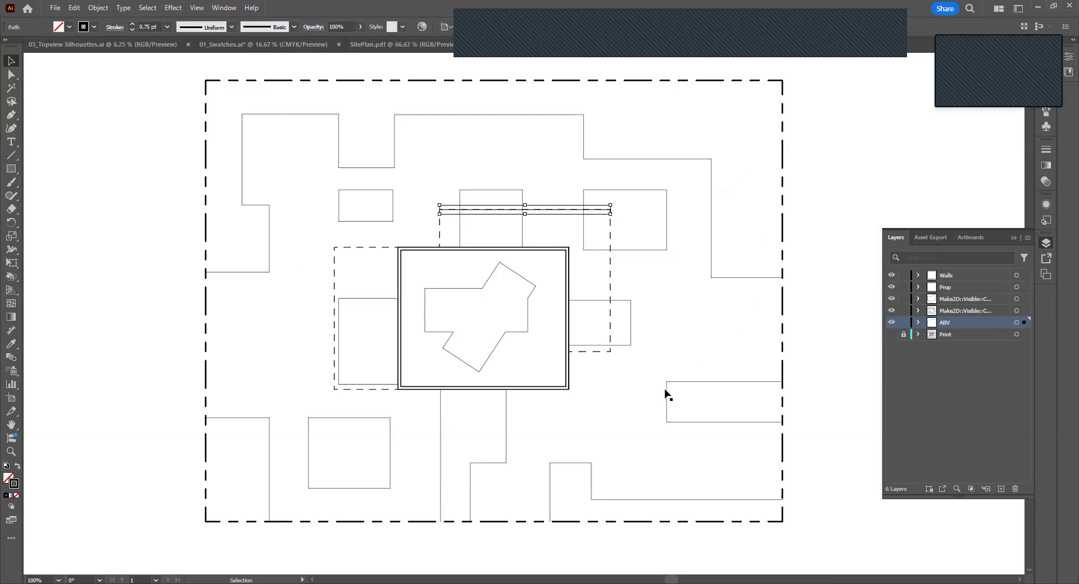
left_click(734, 206)
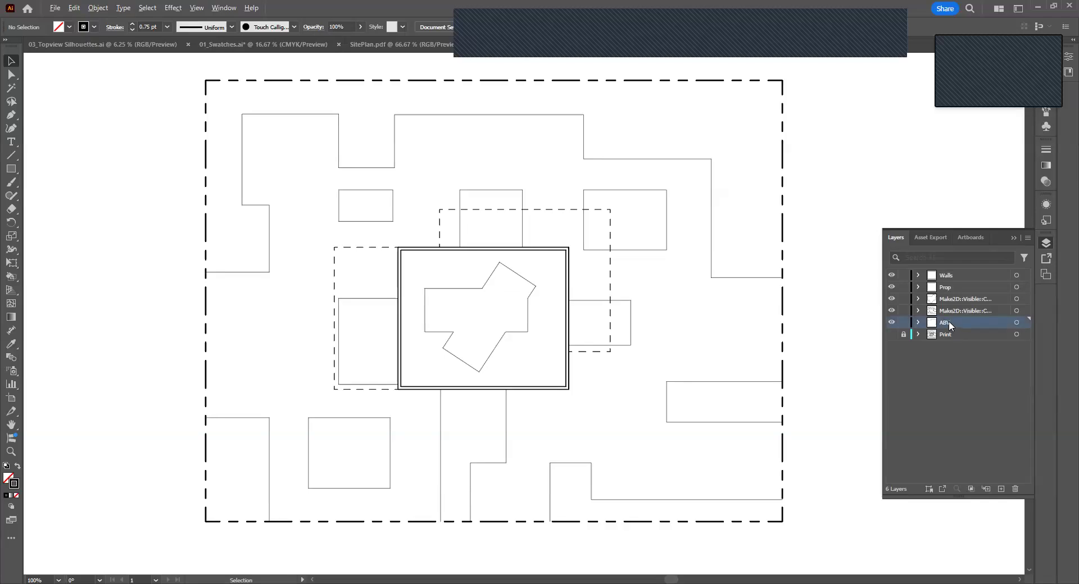
Duplicate the ABV layer below the Print layer, hide the copy, and clear the layer selection.
left_click_drag(948, 322, 958, 358, "alt")
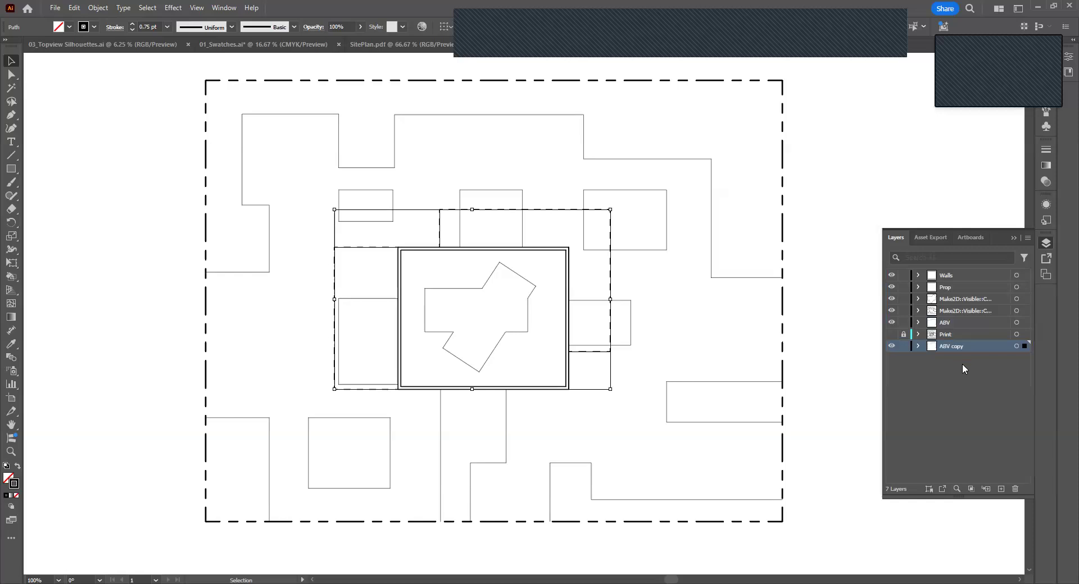
left_click(892, 346)
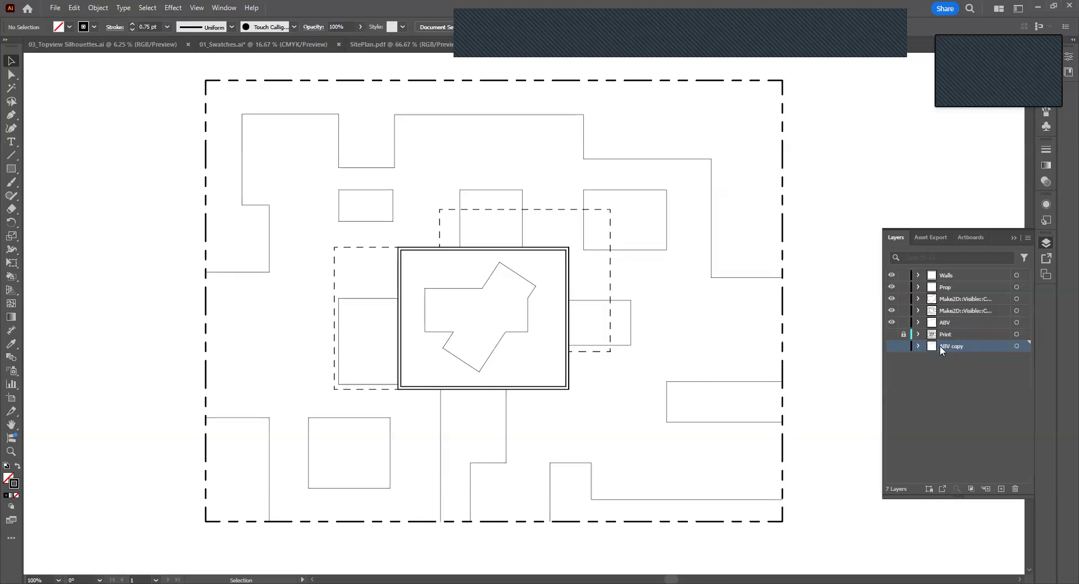
mouse_move(952, 346)
left_mouse_down()
mouse_move(951, 271)
mouse_move(955, 362)
left_mouse_up()
left_click(837, 212)
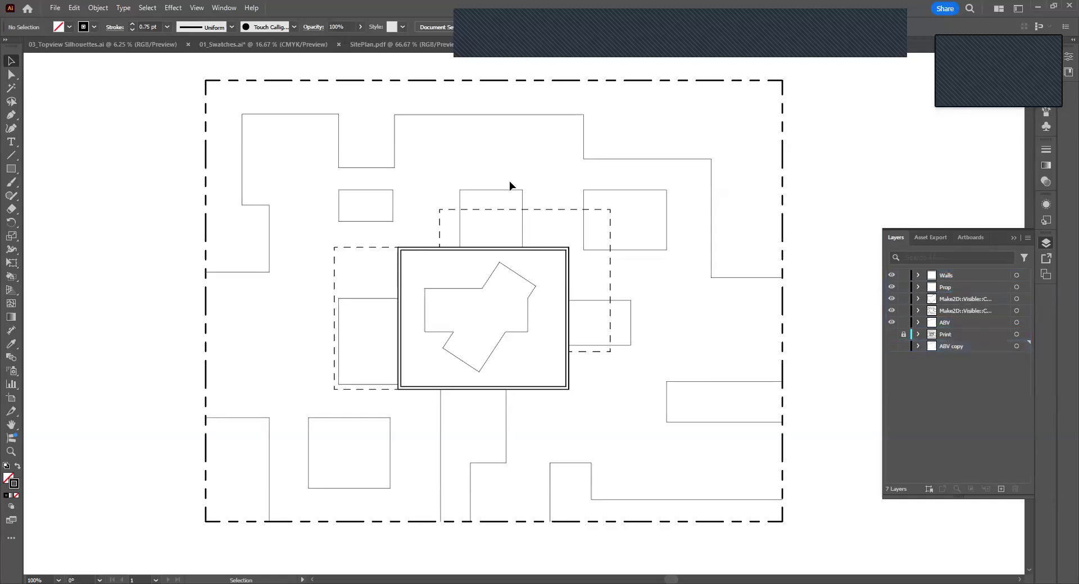
Examine the line weights and dash patterns across the whole site plan, both at a distance and close up.
scroll(504, 159, "down", 1, "alt")
scroll(516, 176, "up", 1)
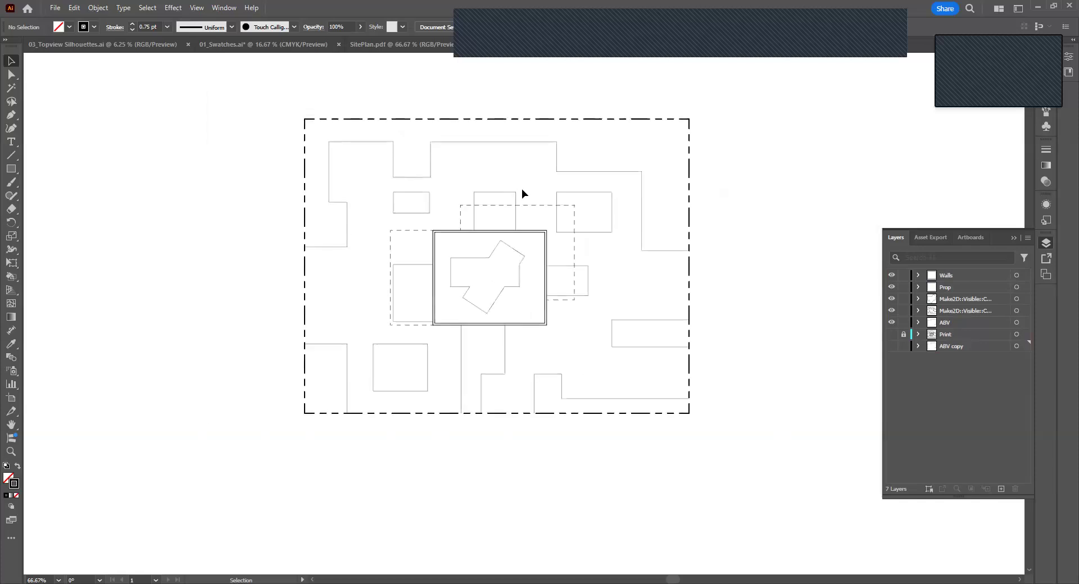
scroll(528, 193, "up", 1, "alt")
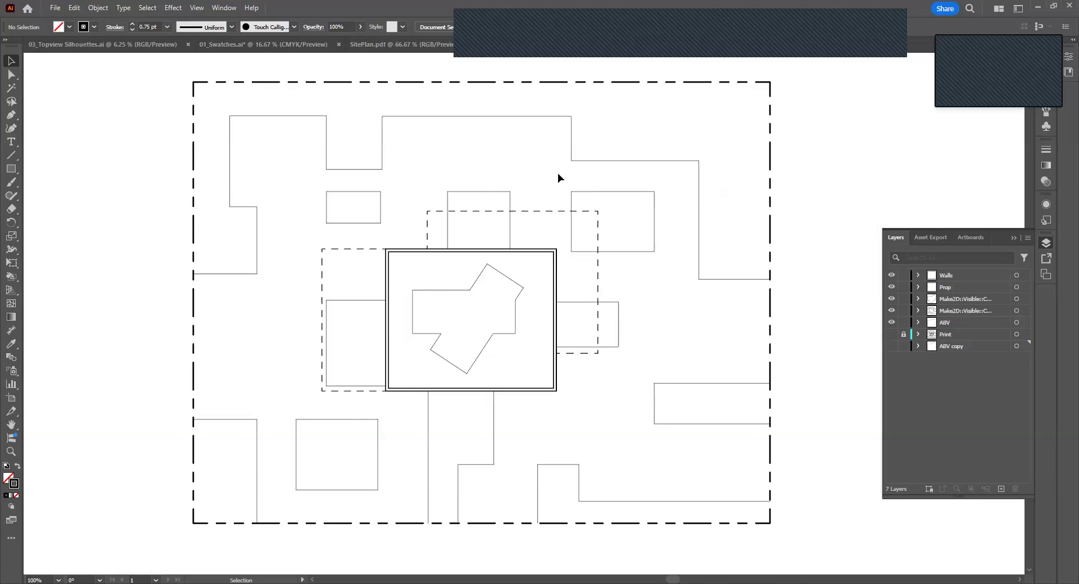
scroll(558, 174, "down", 1, "alt")
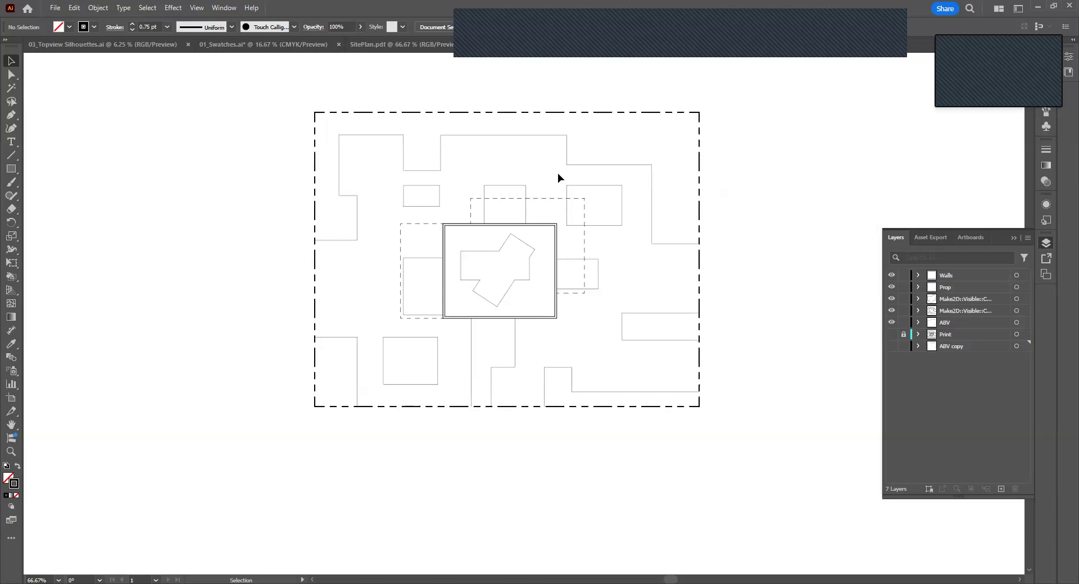
scroll(557, 178, "up", 1)
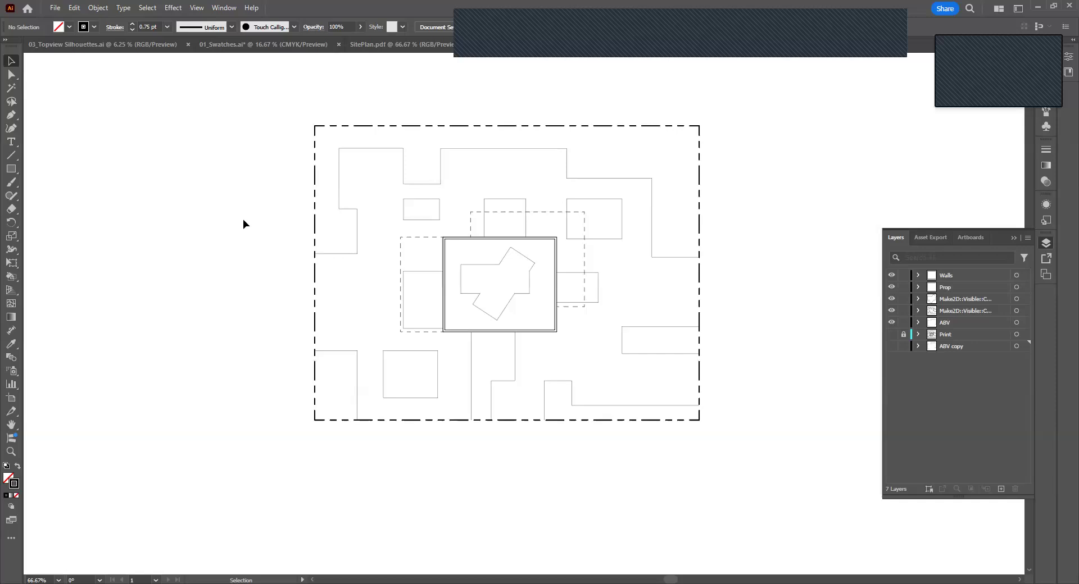
scroll(541, 216, "up", 1)
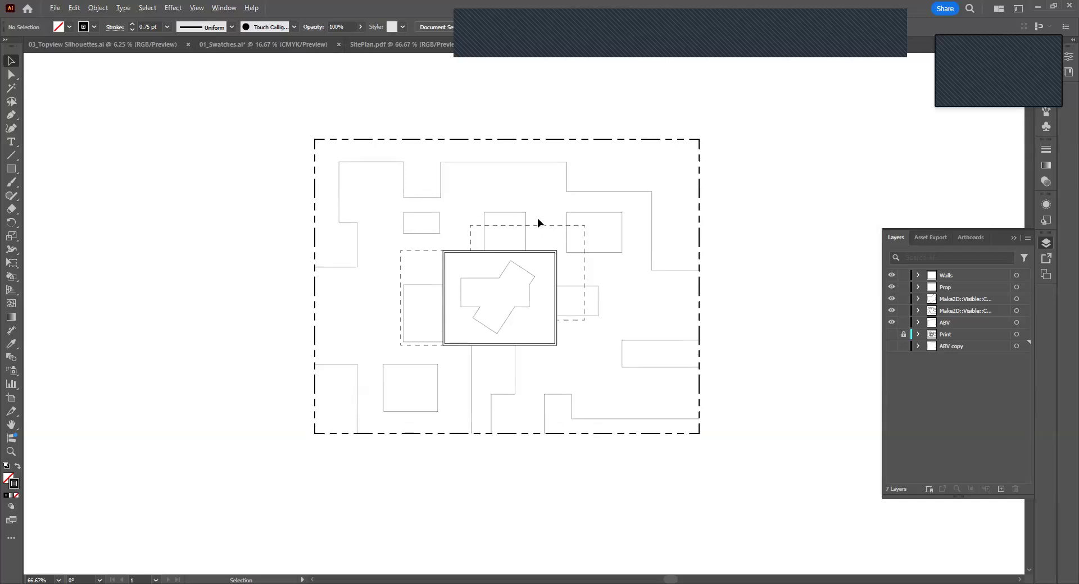
scroll(538, 218, "up", 1, "alt")
scroll(472, 164, "down", 1)
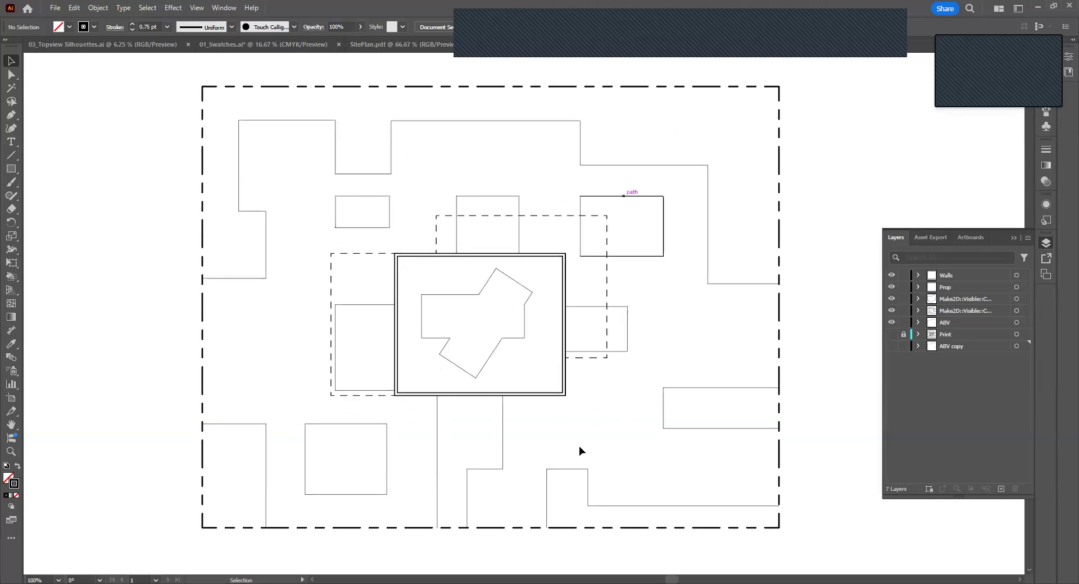